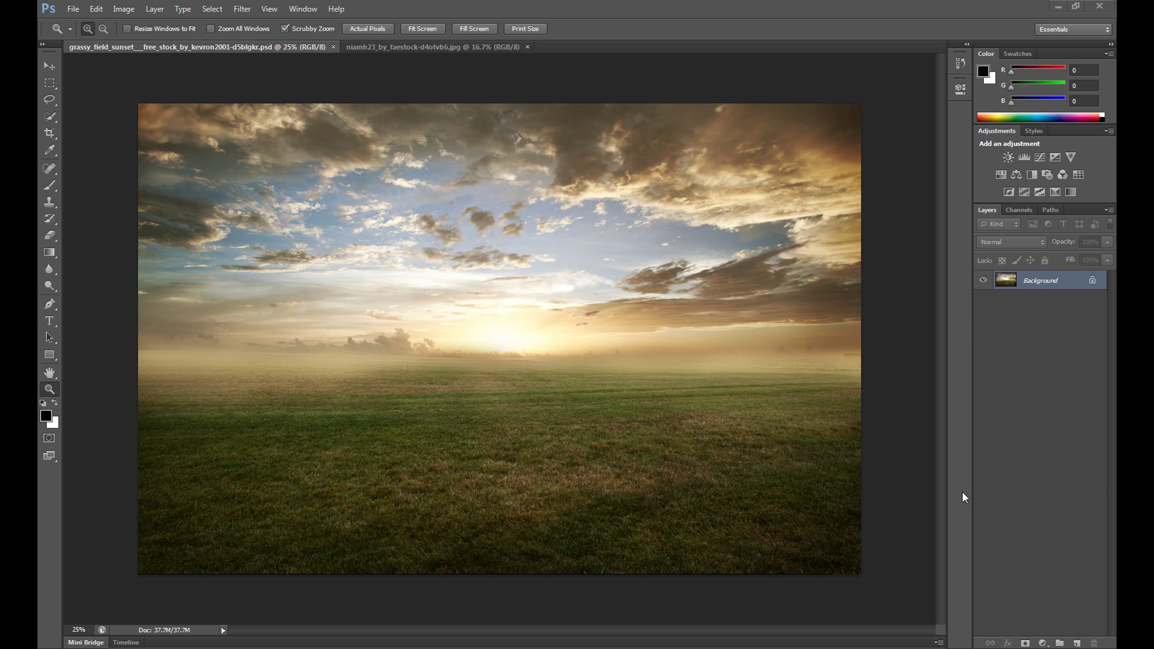
# Step: Compare the woman photo with the sunset field image and pick the standard Pen tool
pyautogui.click(411, 46)
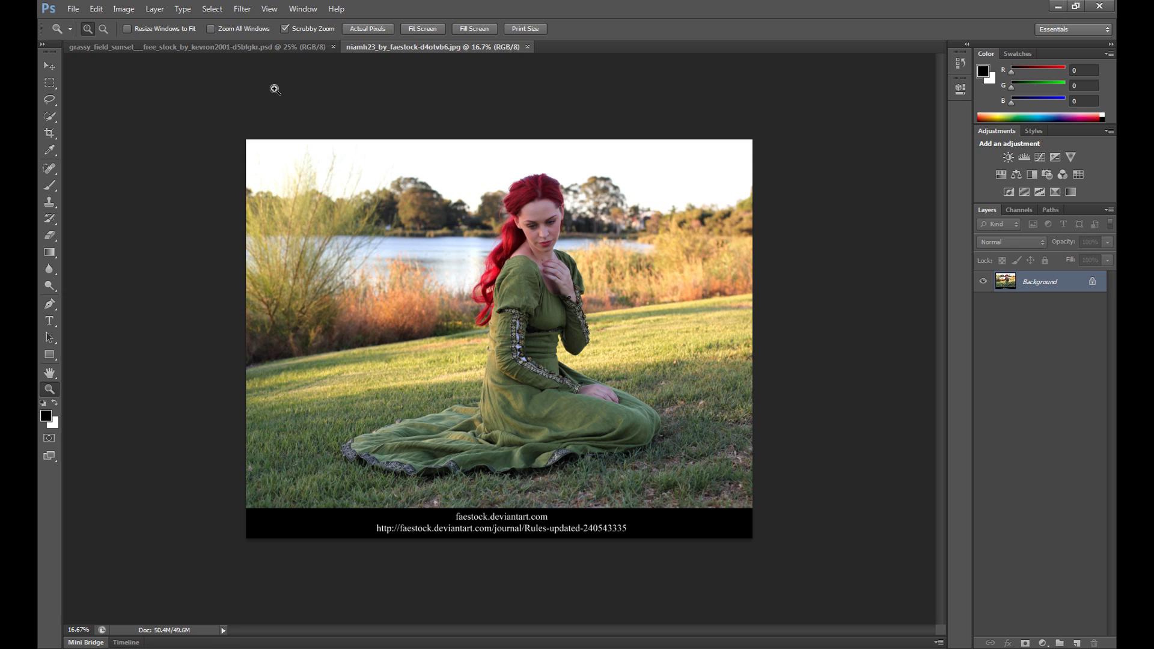
pyautogui.click(215, 46)
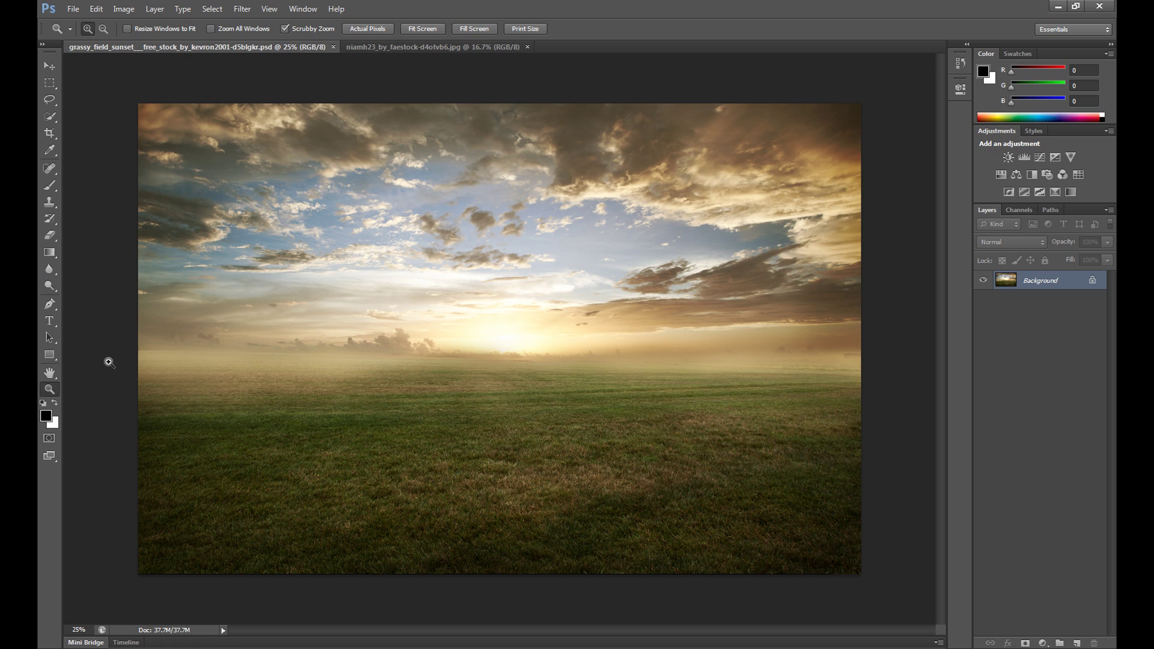
pyautogui.click(50, 304)
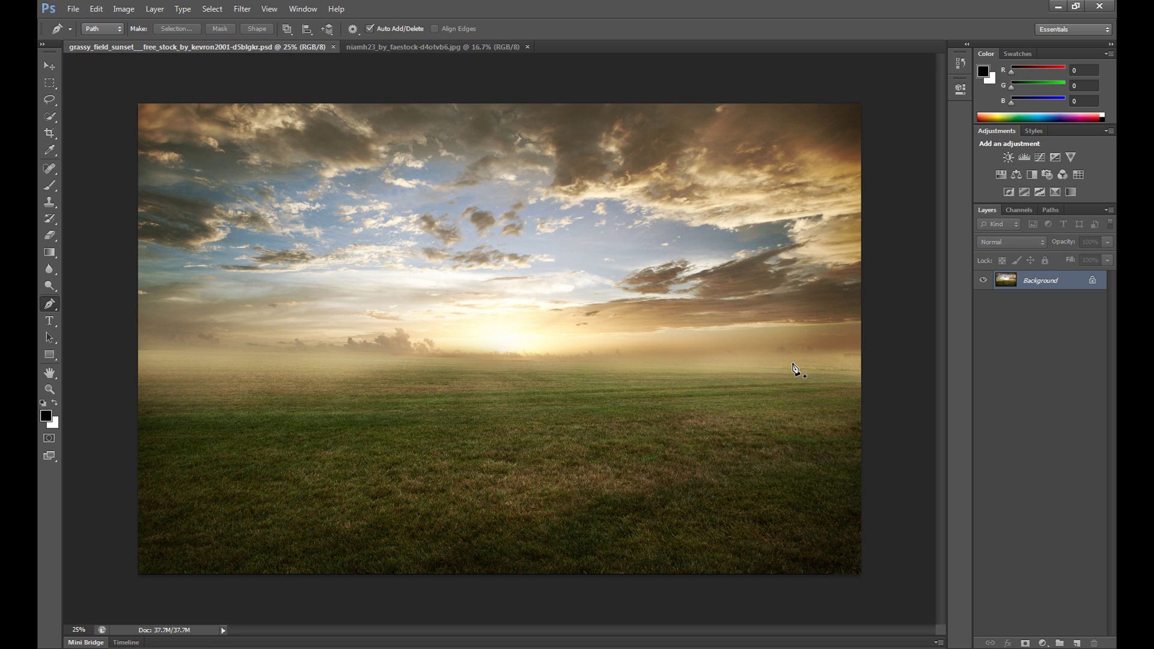
pyautogui.click(426, 47)
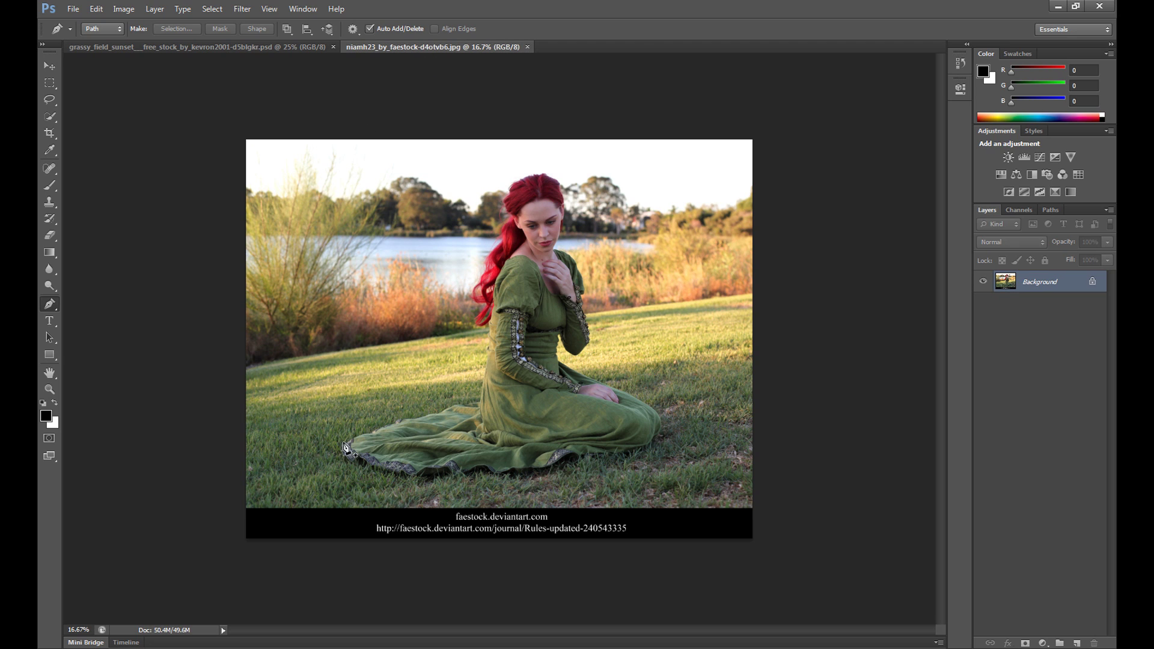
pyautogui.click(221, 48)
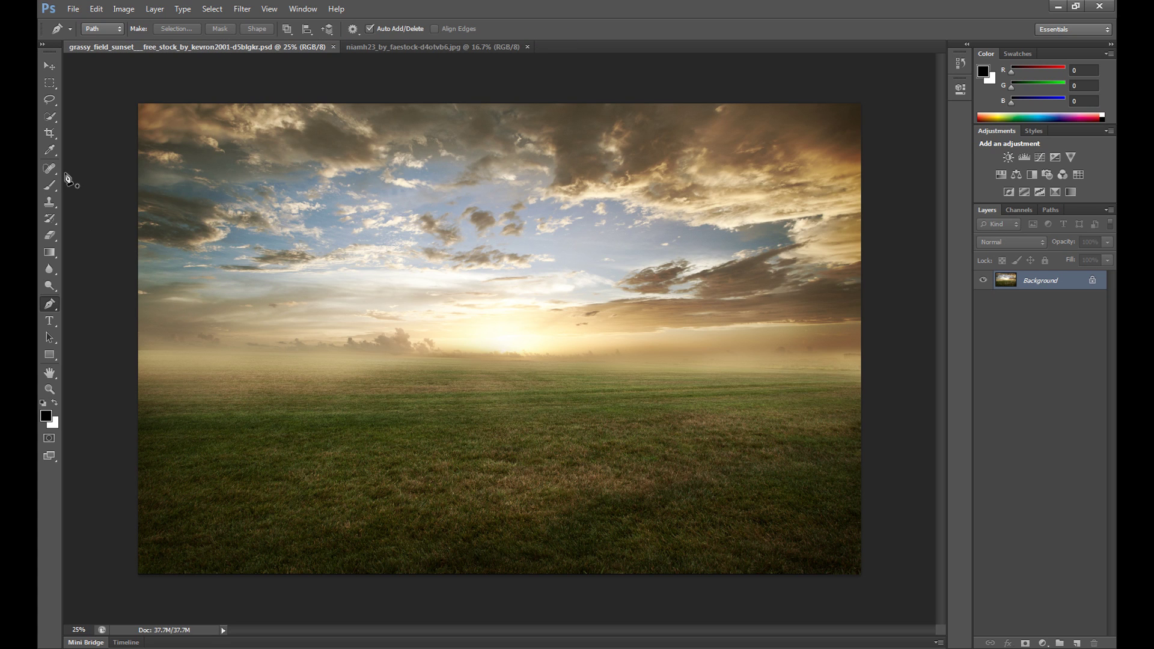
pyautogui.rightClick(53, 306)
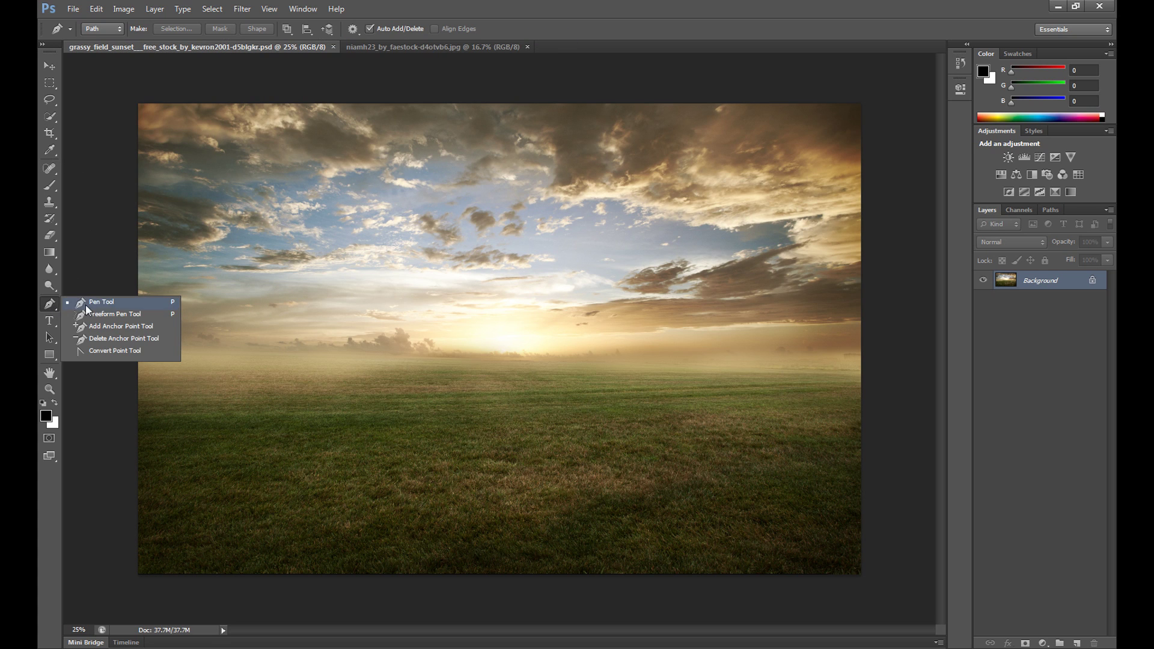
pyautogui.click(50, 310)
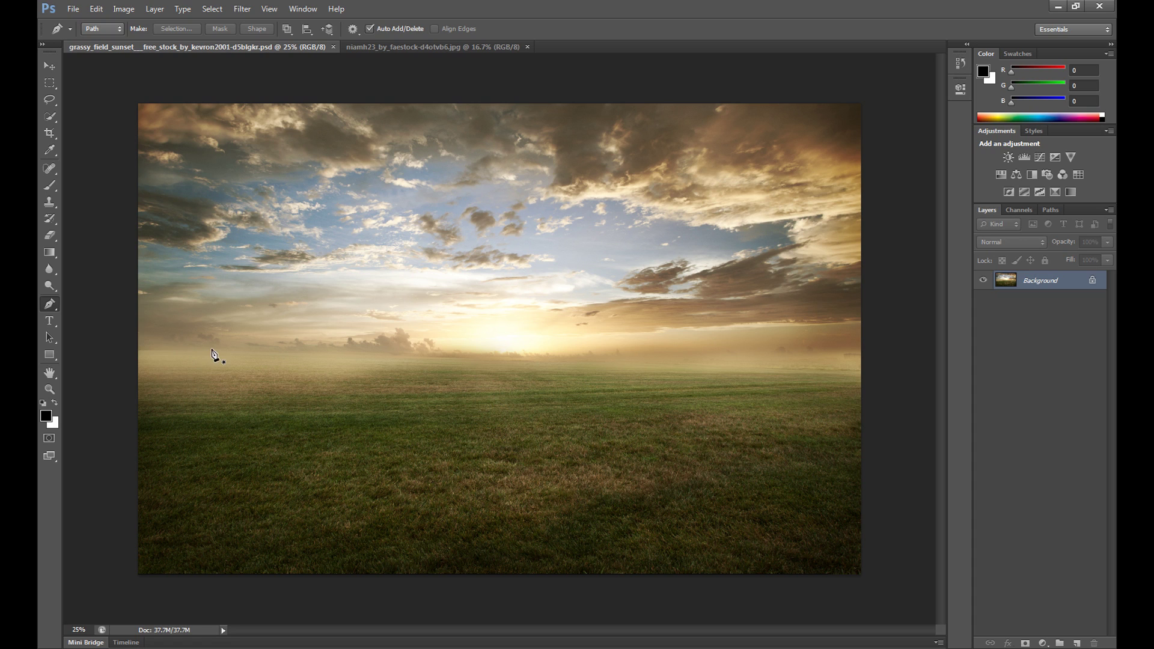
# Step: Trace a closed path around the grass from the horizon down to the bottom edge
pyautogui.click(134, 353)
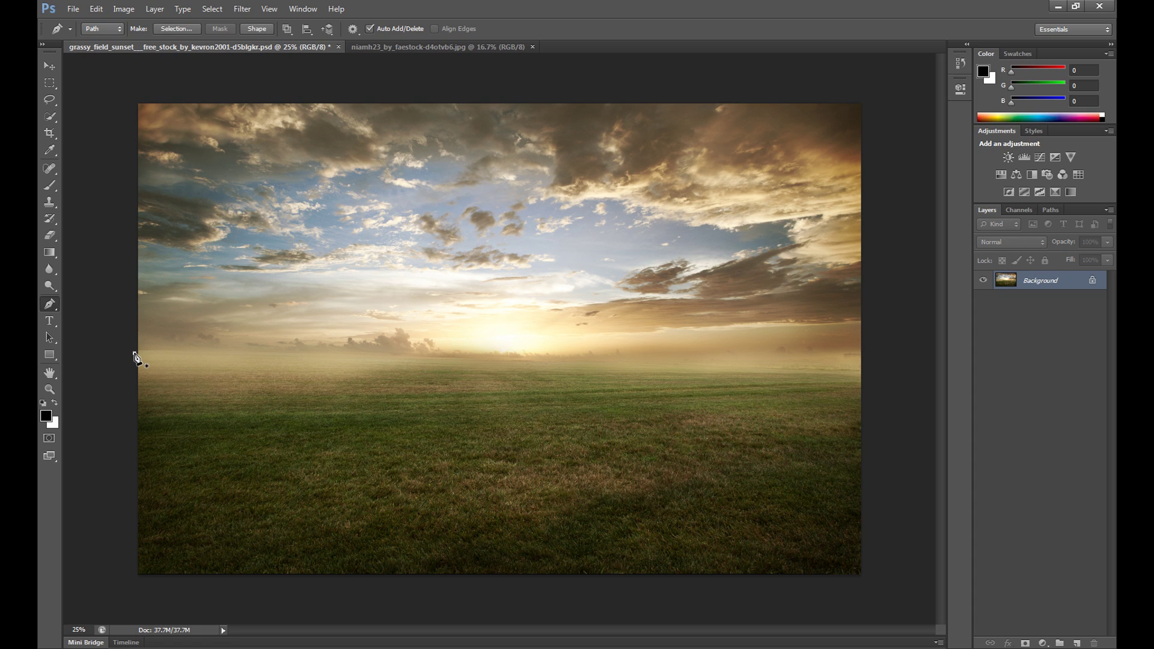
pyautogui.click(865, 361)
pyautogui.click(864, 584)
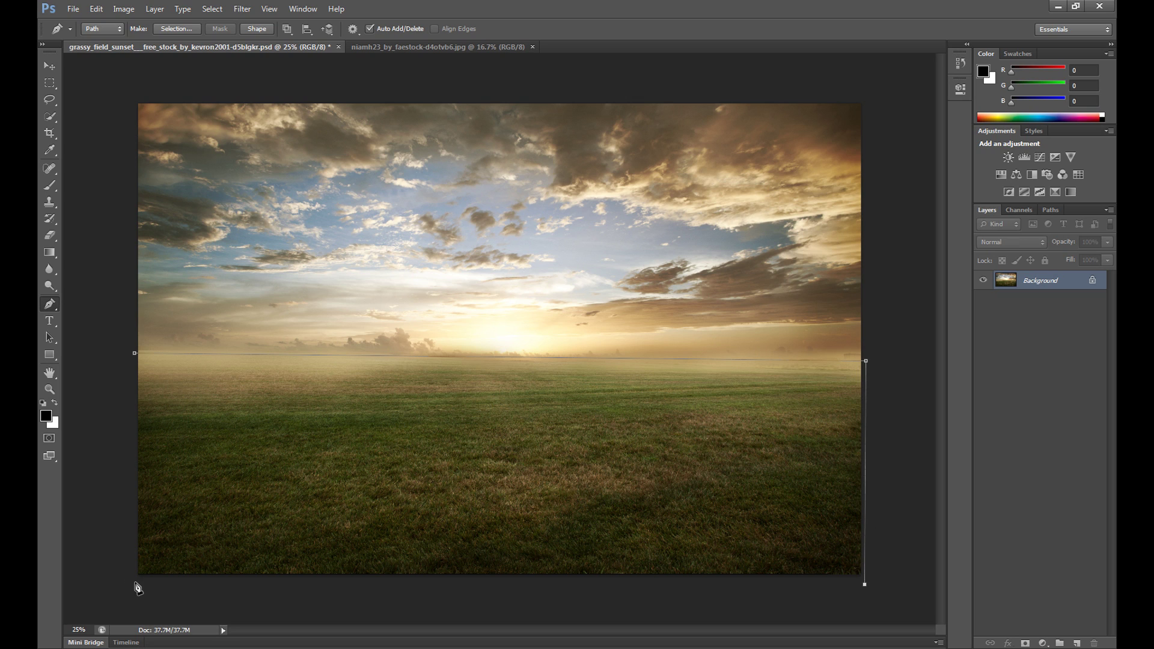
pyautogui.click(135, 582)
pyautogui.click(133, 354)
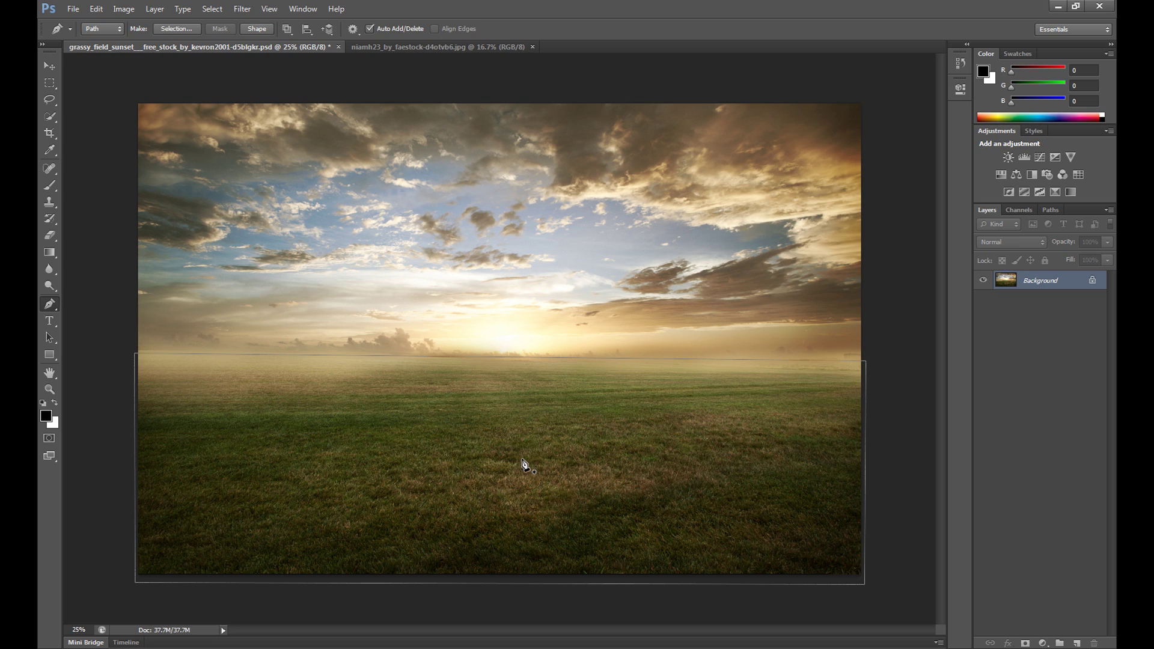
# Step: Convert the grass path into a selection with a 20-pixel feather
pyautogui.rightClick(438, 411)
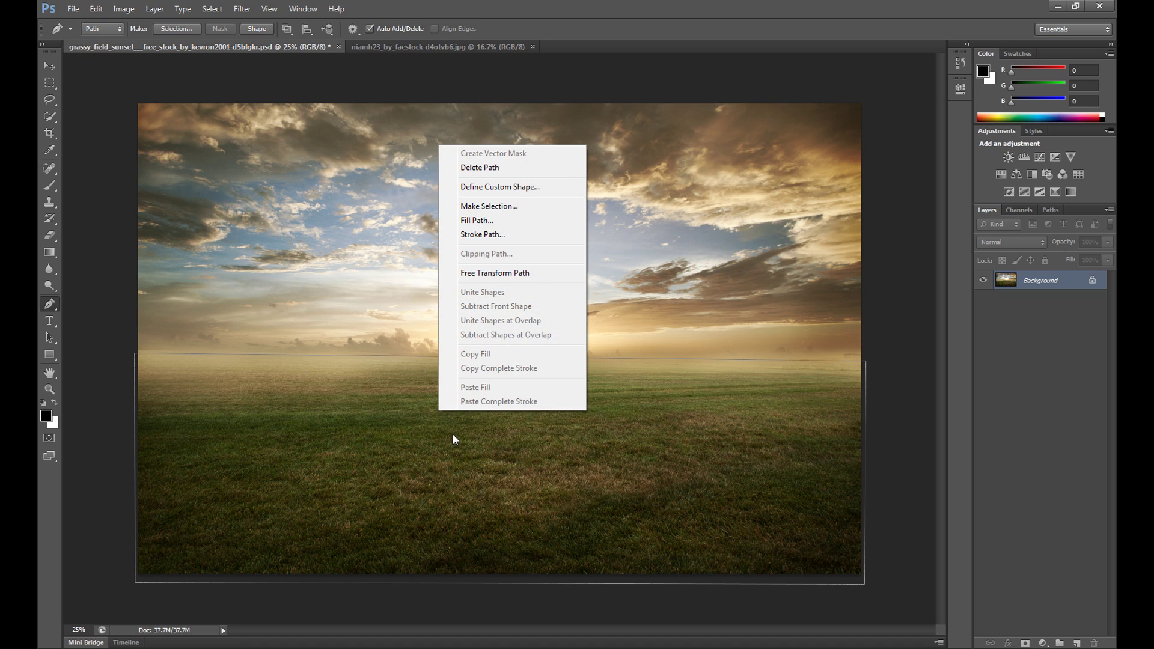
pyautogui.click(517, 207)
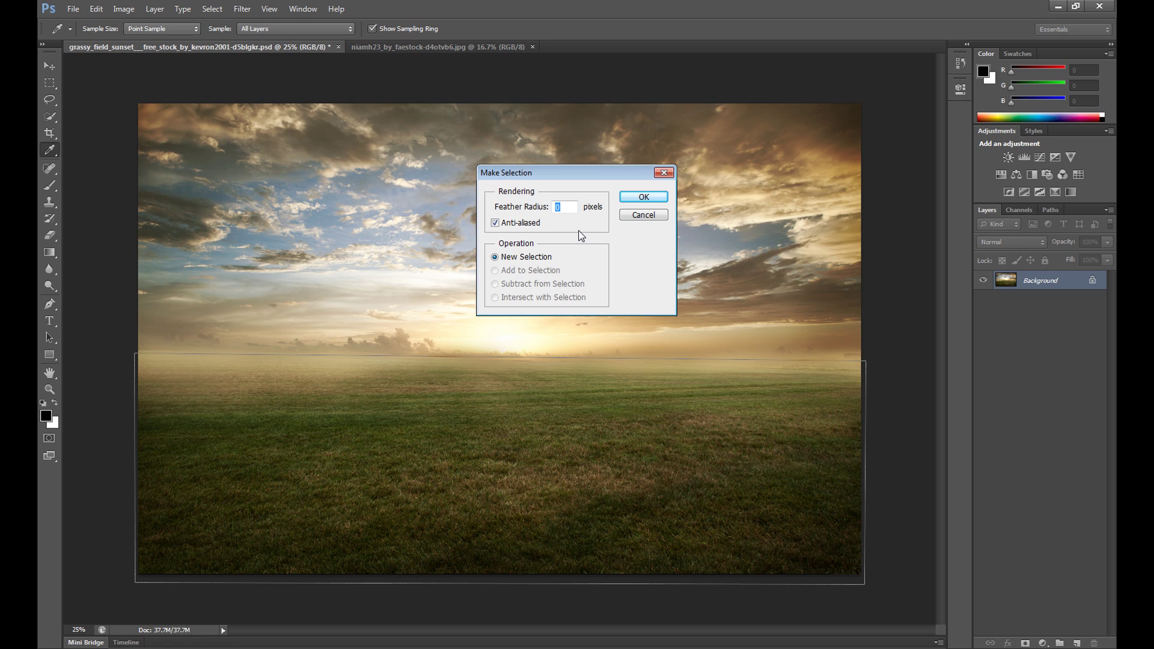
pyautogui.write('20')
pyautogui.click(643, 197)
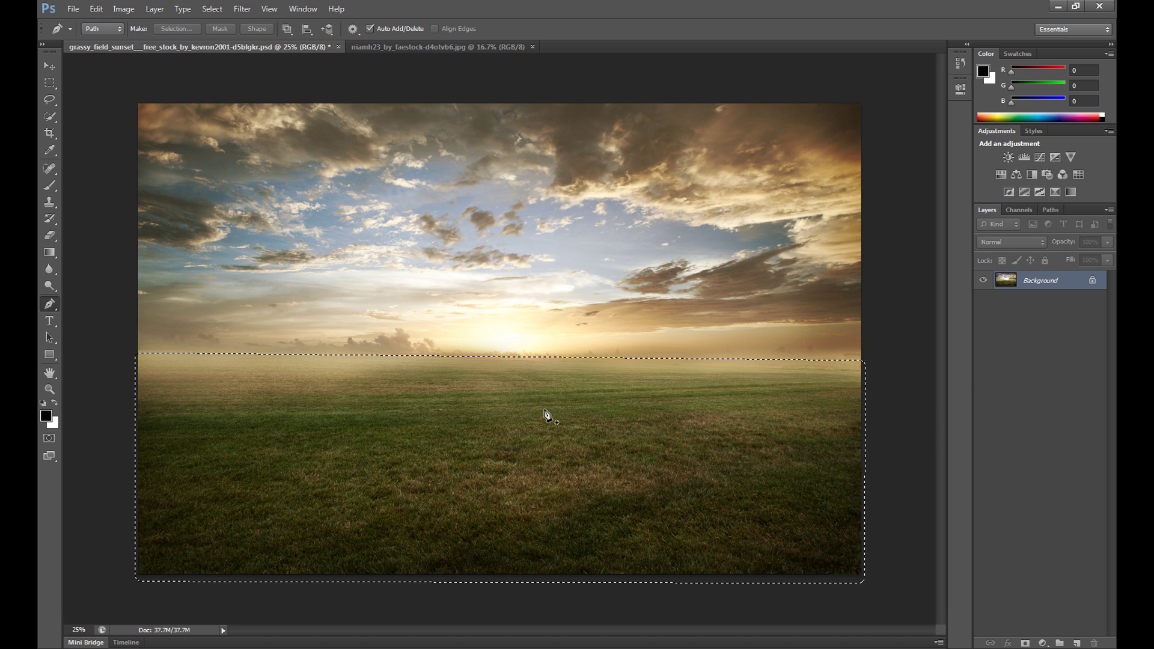
# Step: Copy the feathered grass onto a new layer with Layer Via Copy, checking it by toggling the Background
pyautogui.click(50, 84)
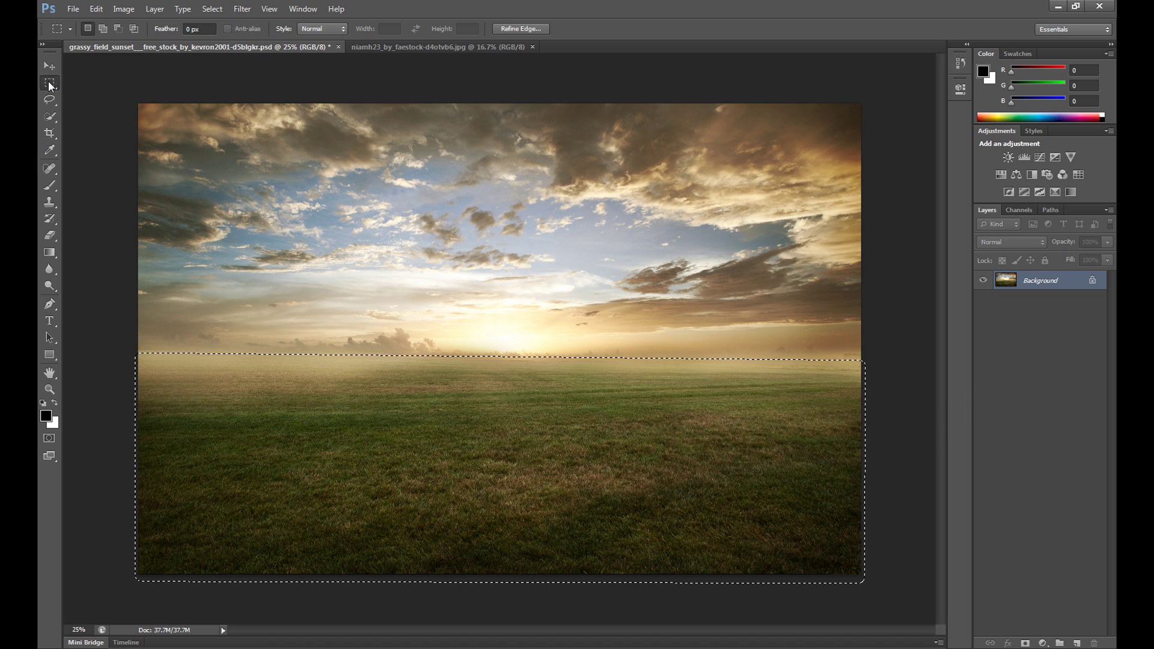
pyautogui.rightClick(438, 424)
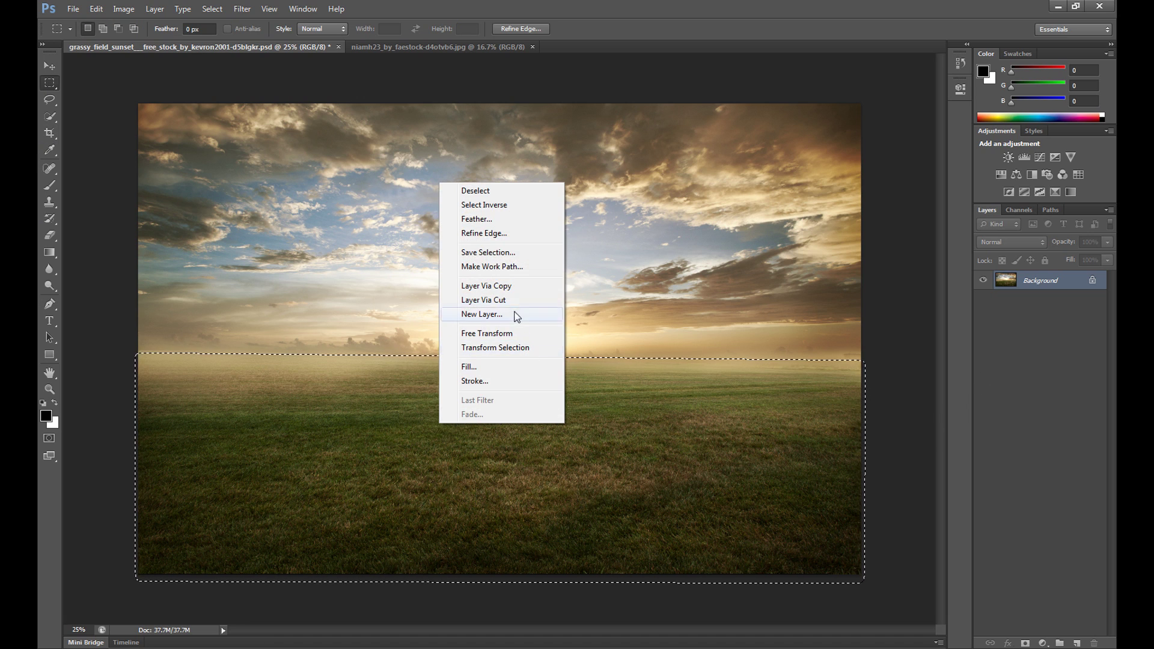
pyautogui.click(505, 290)
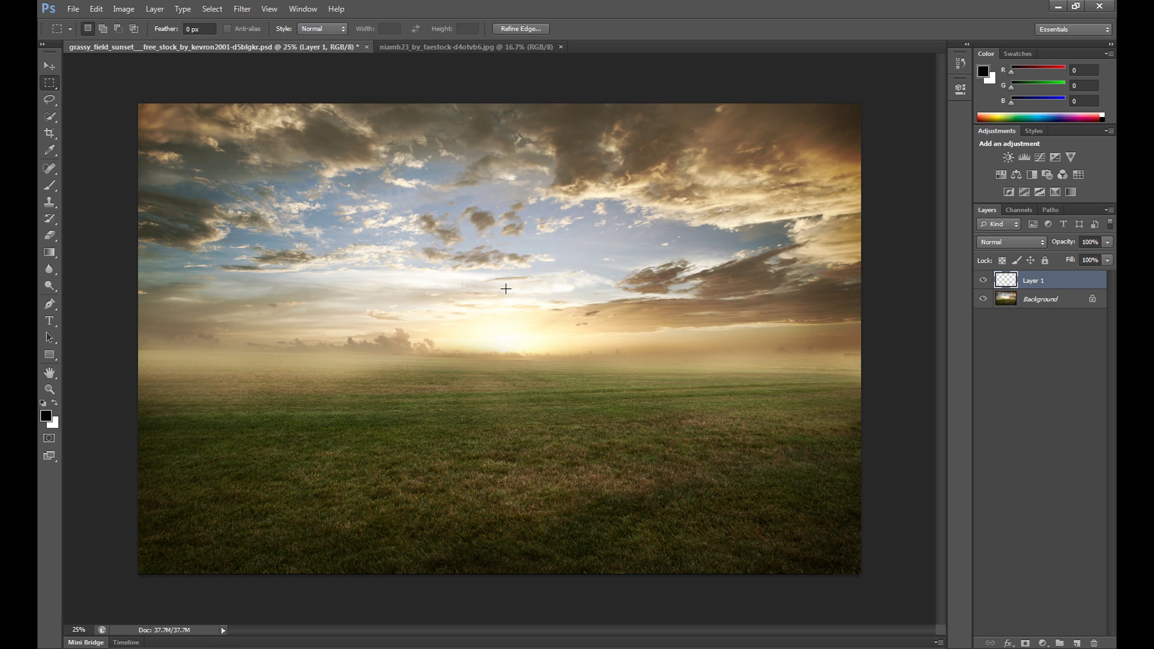
pyautogui.click(983, 299)
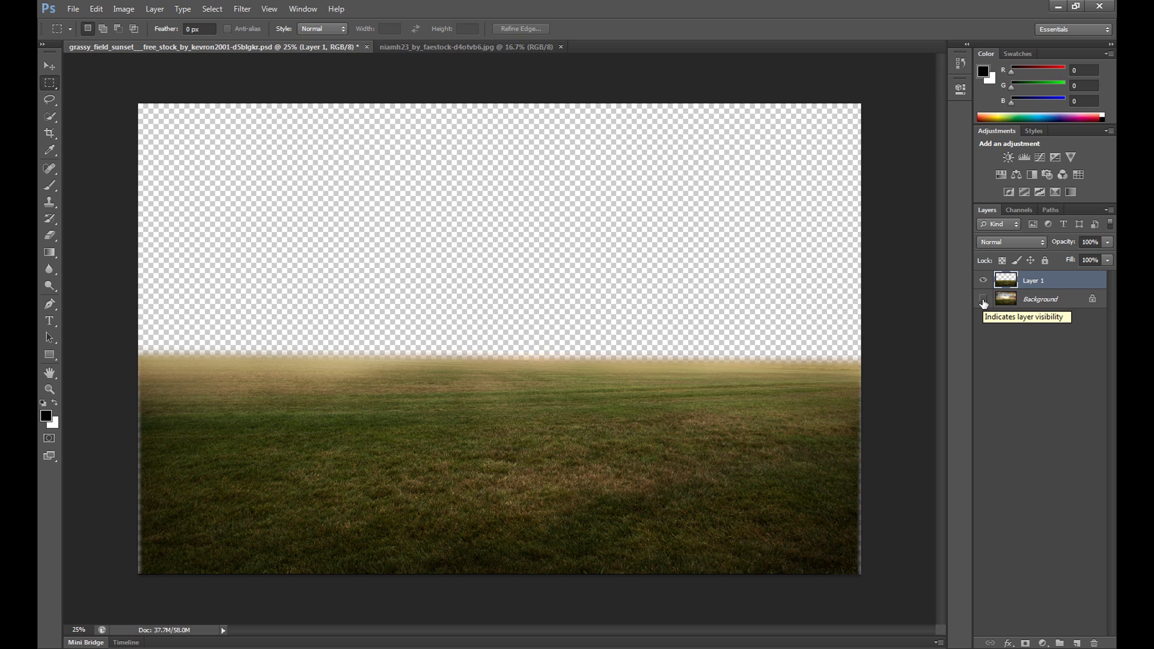
pyautogui.click(983, 301)
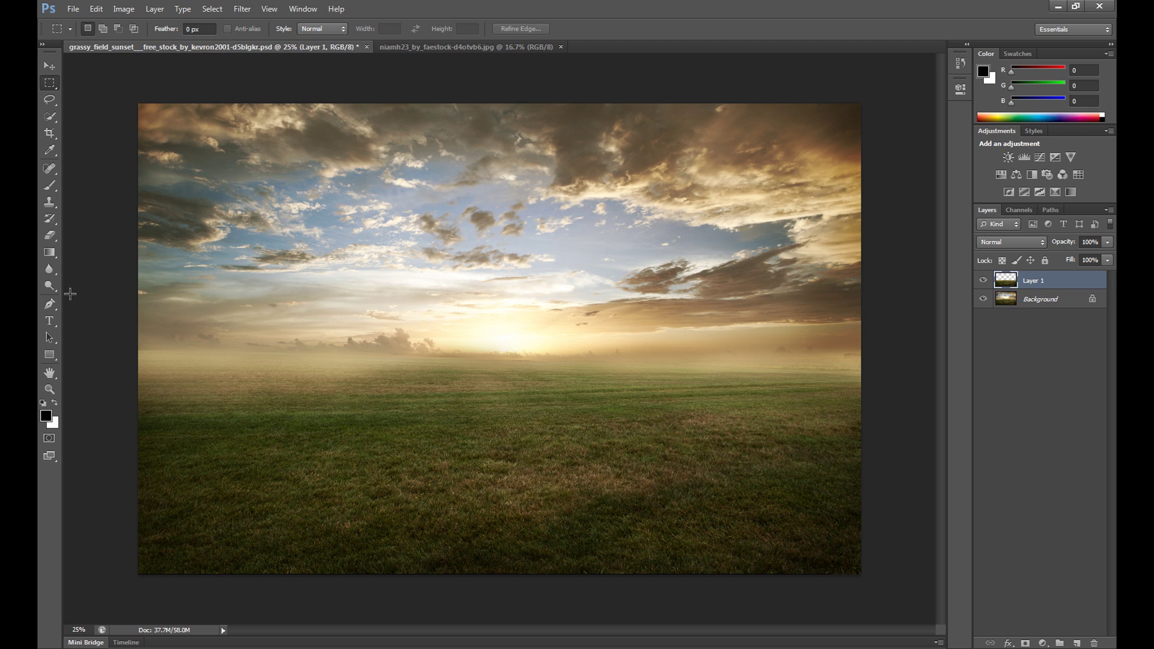
# Step: Put Layer 1 into Free Transform and switch the transform to Warp
pyautogui.moveTo(51, 85); pyautogui.dragTo(92, 82)
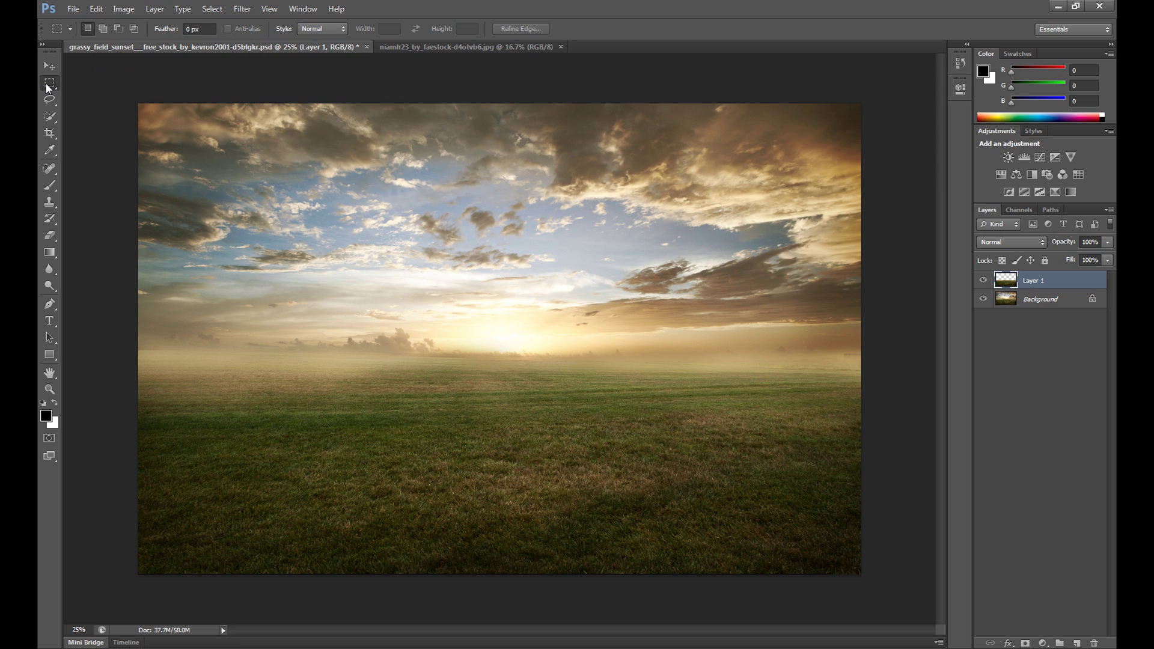
pyautogui.rightClick(494, 376)
pyautogui.click(554, 494)
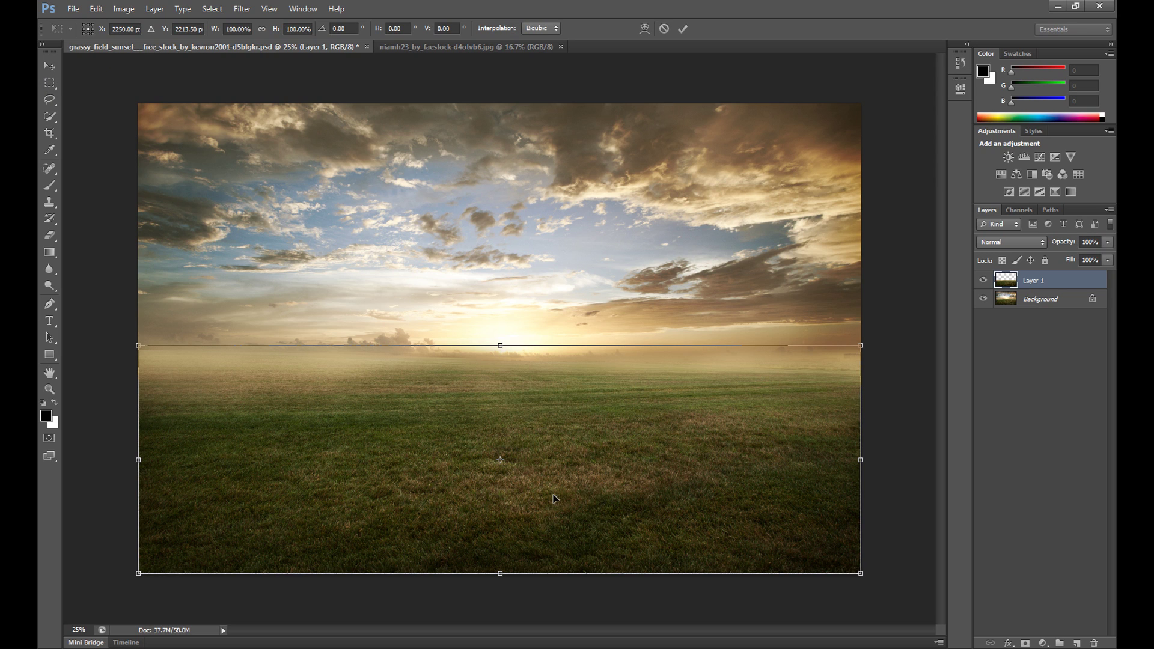
pyautogui.rightClick(453, 406)
pyautogui.click(509, 508)
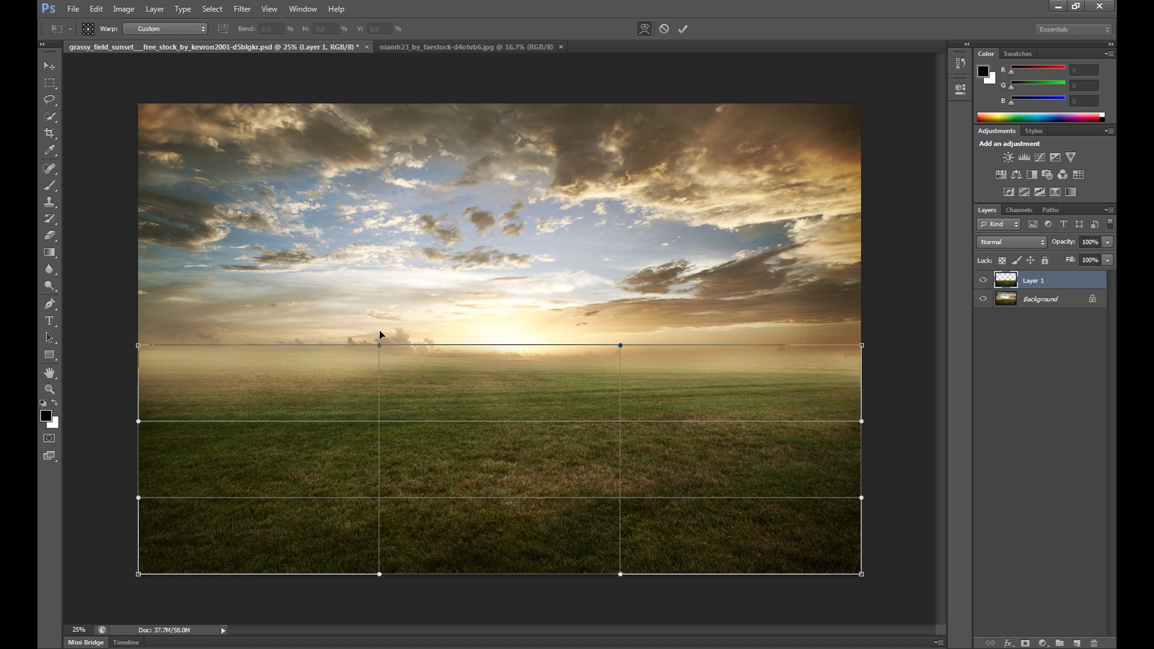
# Step: Drag the warp grid's horizon, middle and lower points upward into a rounded curve and apply the warp
pyautogui.moveTo(379, 345); pyautogui.dragTo(380, 331)
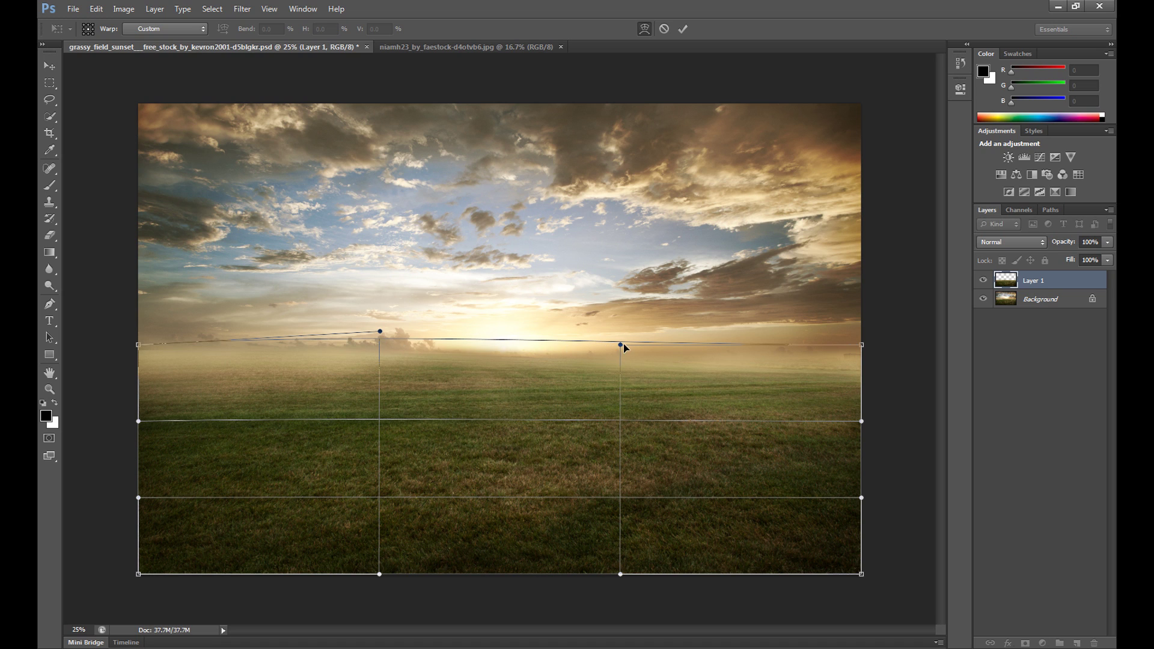
pyautogui.moveTo(620, 344); pyautogui.dragTo(620, 329)
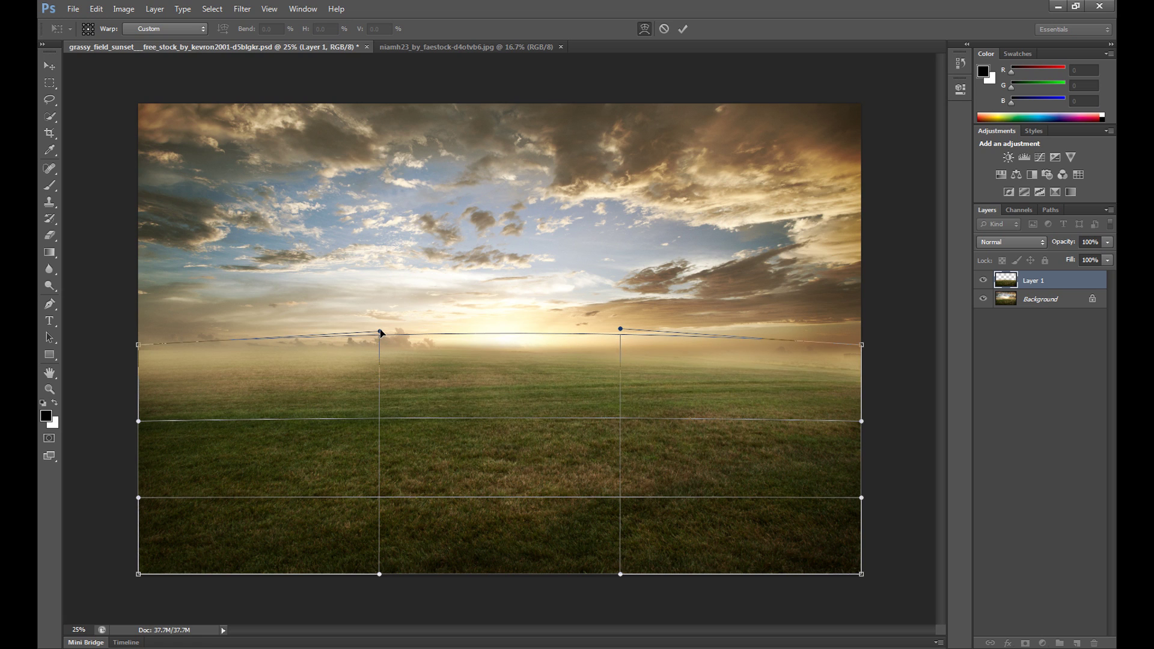
pyautogui.moveTo(379, 331); pyautogui.dragTo(380, 326)
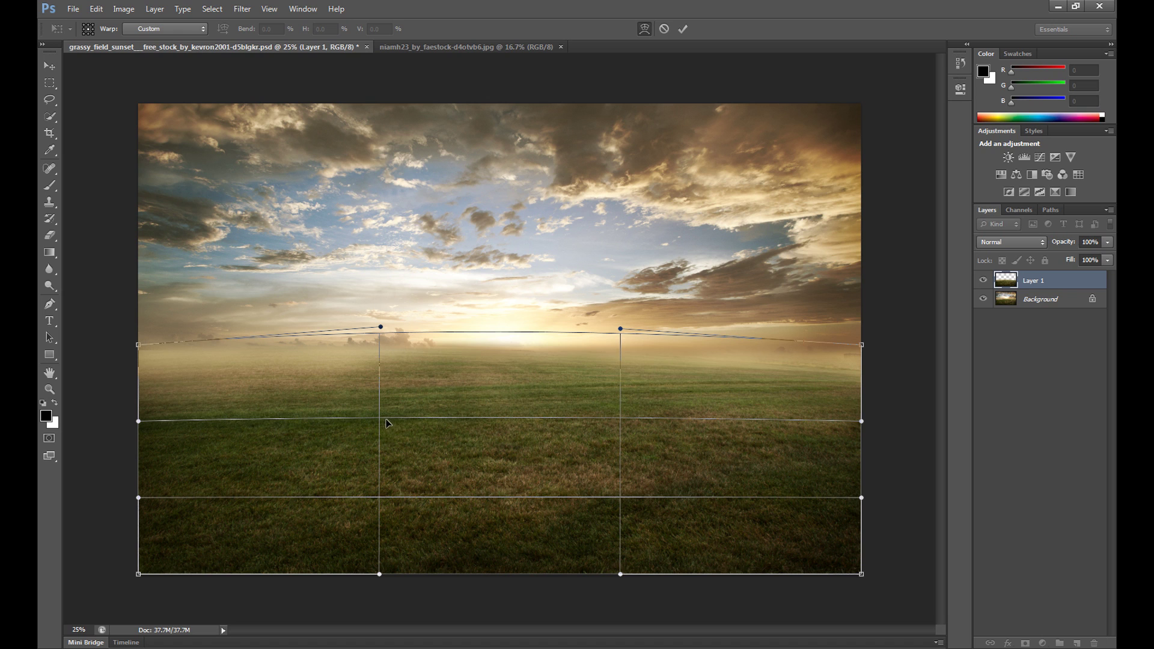
pyautogui.moveTo(388, 422); pyautogui.dragTo(387, 414)
pyautogui.moveTo(626, 415); pyautogui.dragTo(626, 409)
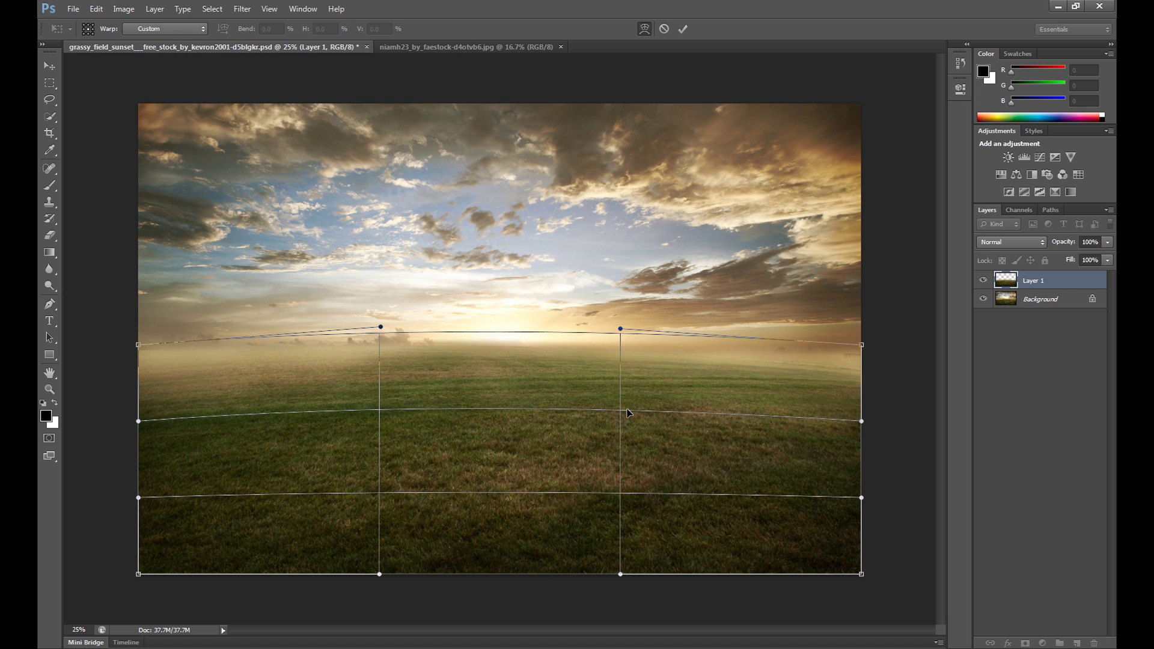
pyautogui.moveTo(378, 410); pyautogui.dragTo(378, 406)
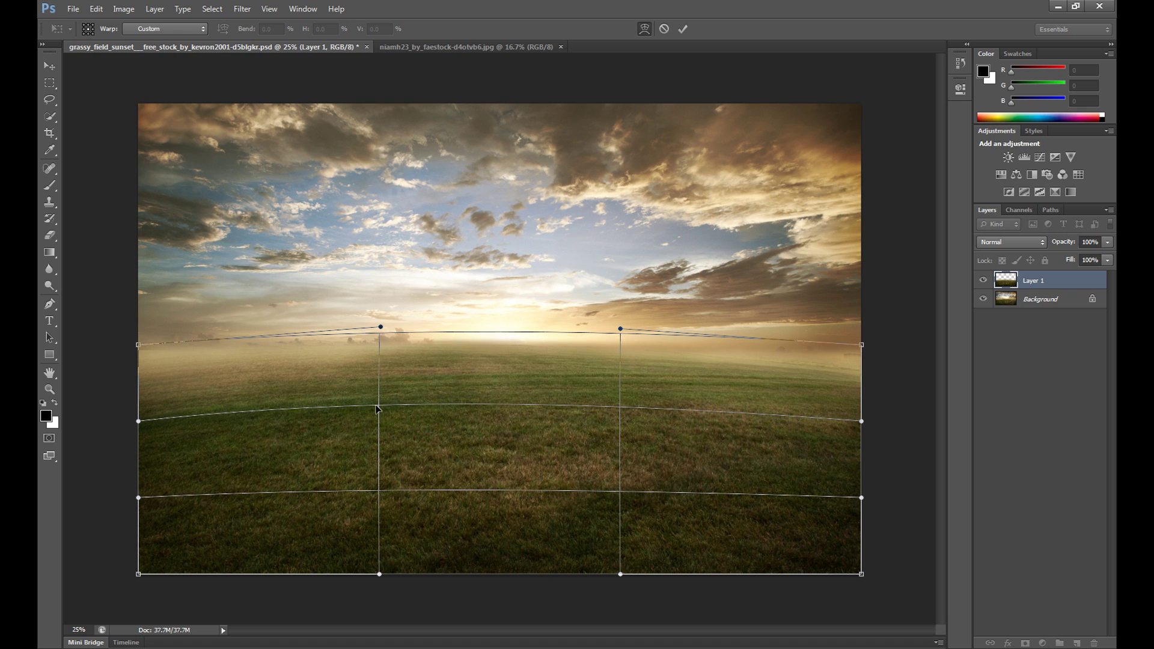
pyautogui.moveTo(380, 483); pyautogui.dragTo(379, 479)
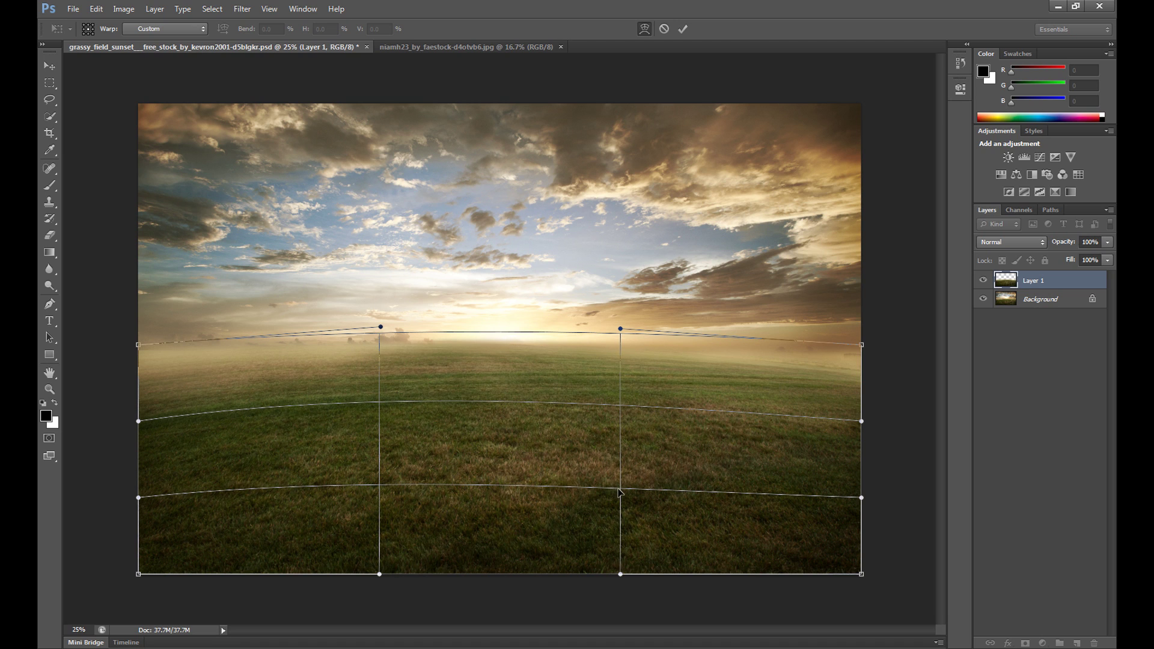
pyautogui.moveTo(619, 491); pyautogui.dragTo(619, 484)
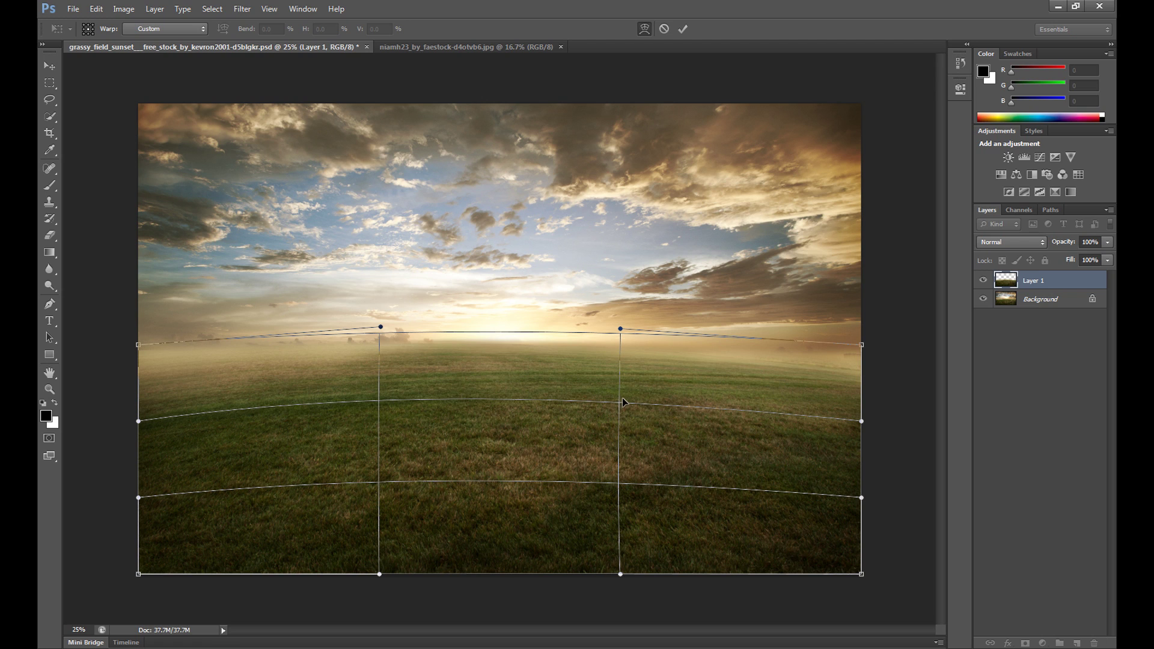
pyautogui.moveTo(622, 398); pyautogui.dragTo(622, 396)
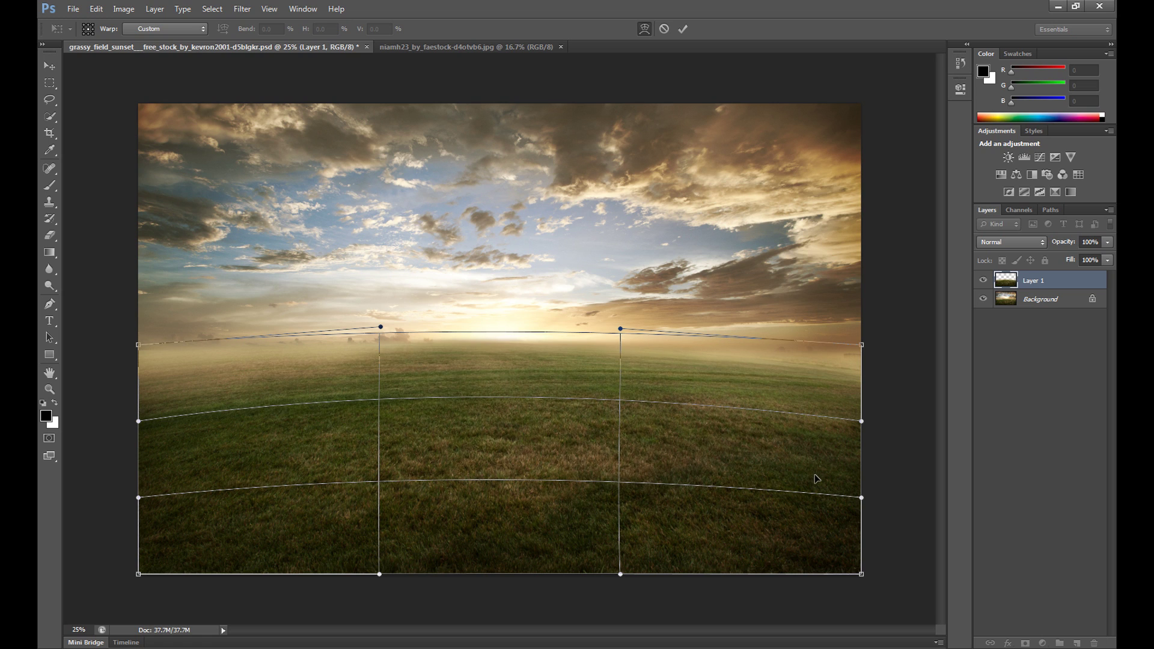
pyautogui.click(49, 82)
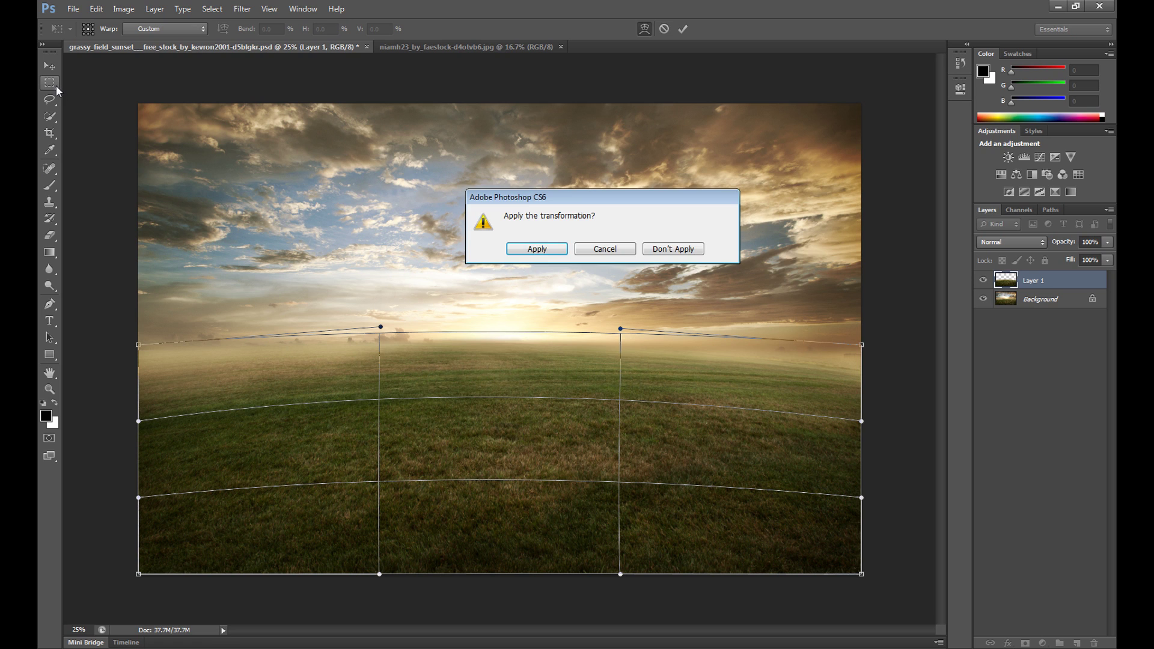
pyautogui.click(537, 249)
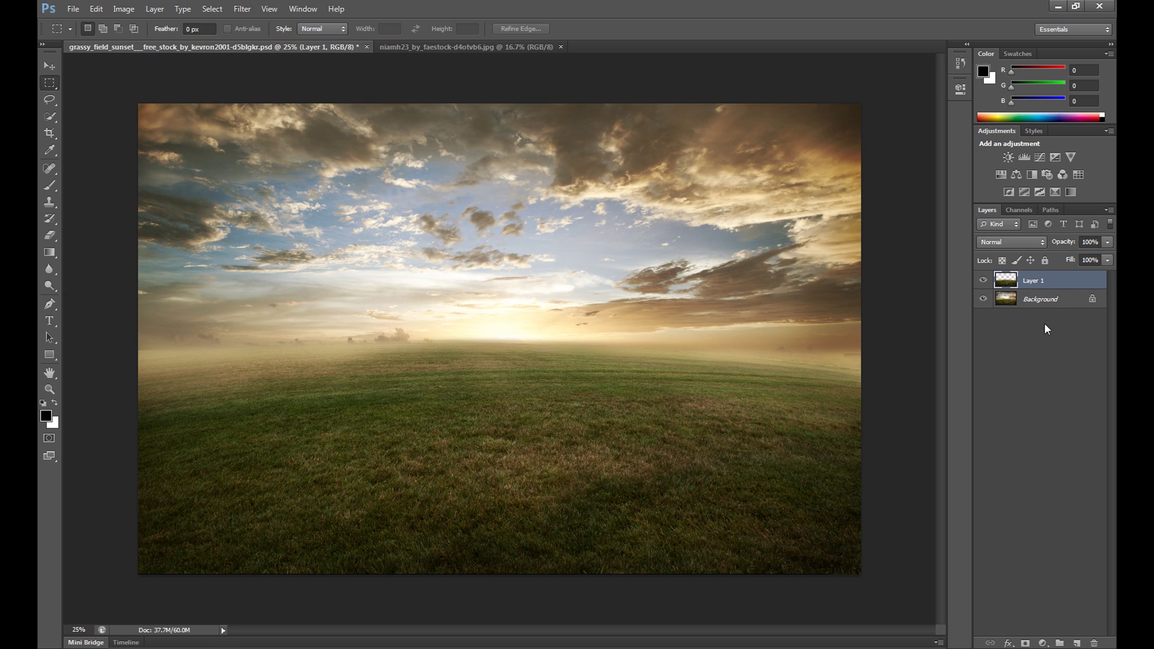
# Step: Merge Layer 1 with the Background into a single layer
pyautogui.keyDown('shift'); pyautogui.click(1041, 306); pyautogui.keyUp('shift')
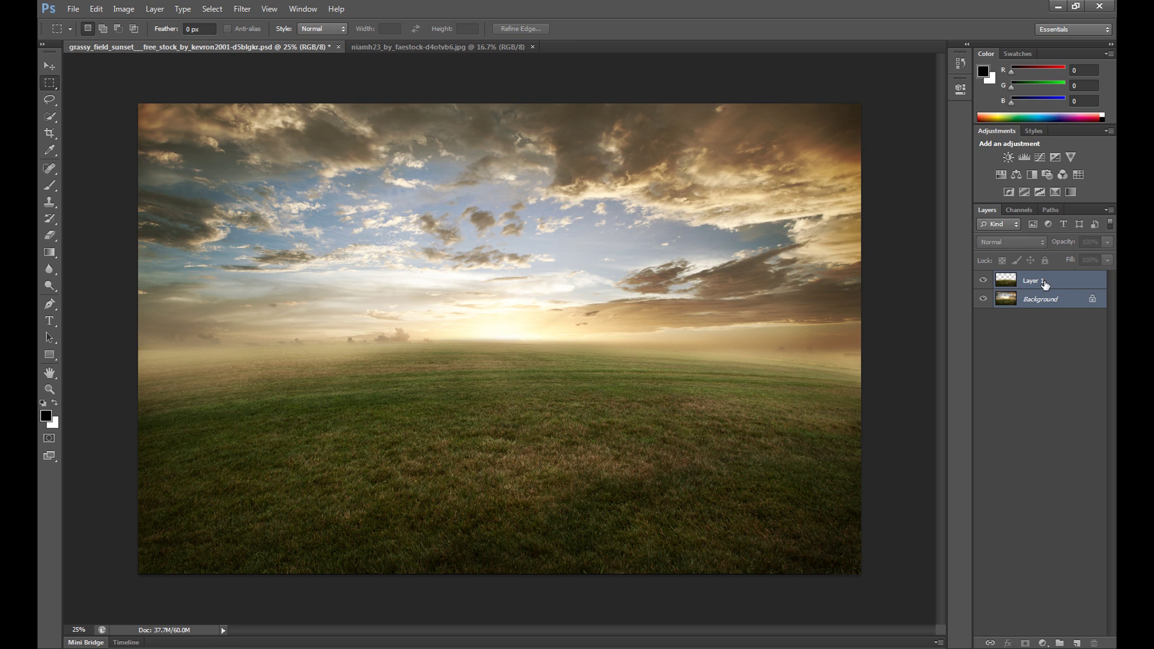
pyautogui.rightClick(1044, 280)
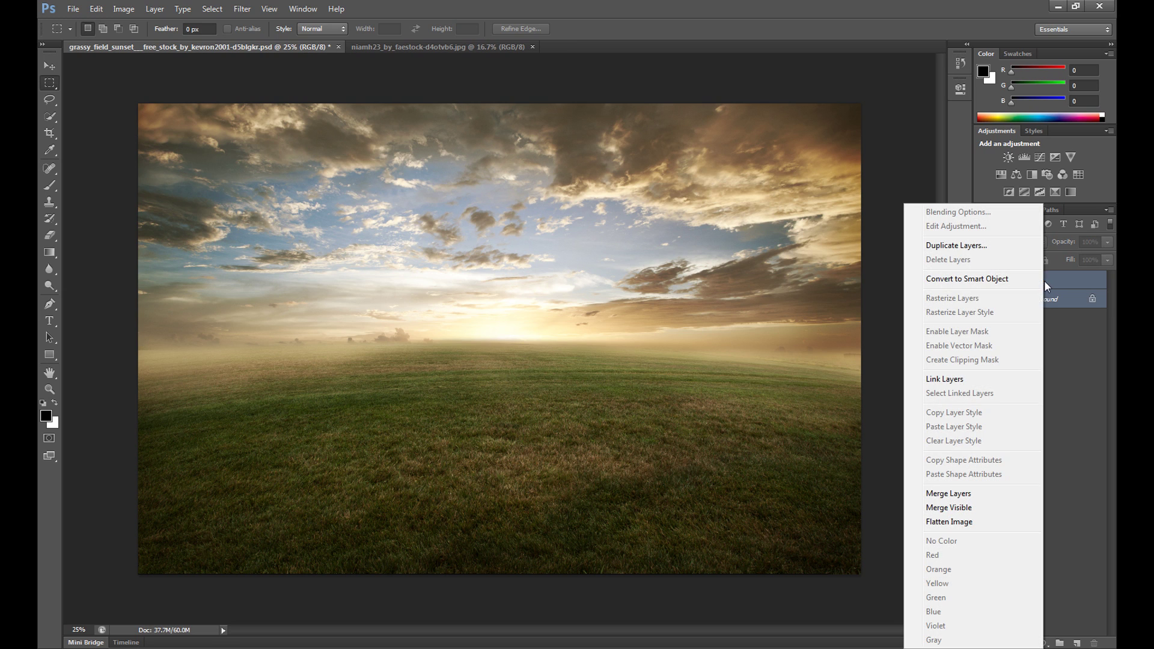
pyautogui.click(971, 493)
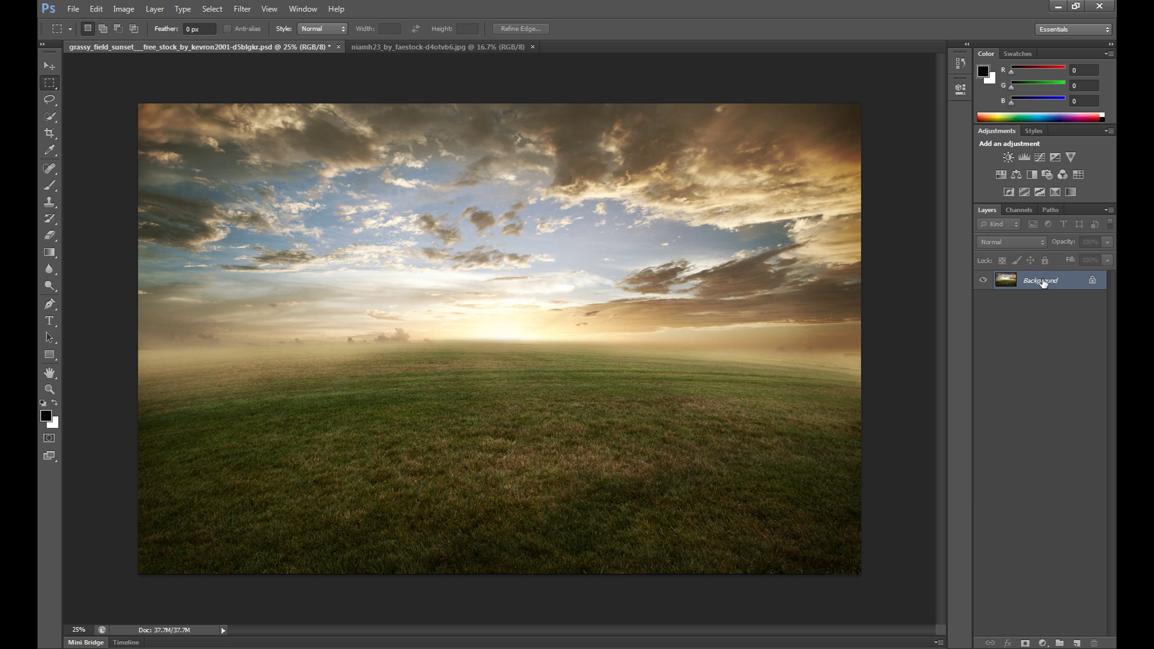
# Step: Duplicate the Background layer as a Background copy
pyautogui.rightClick(1035, 284)
pyautogui.click(1029, 308)
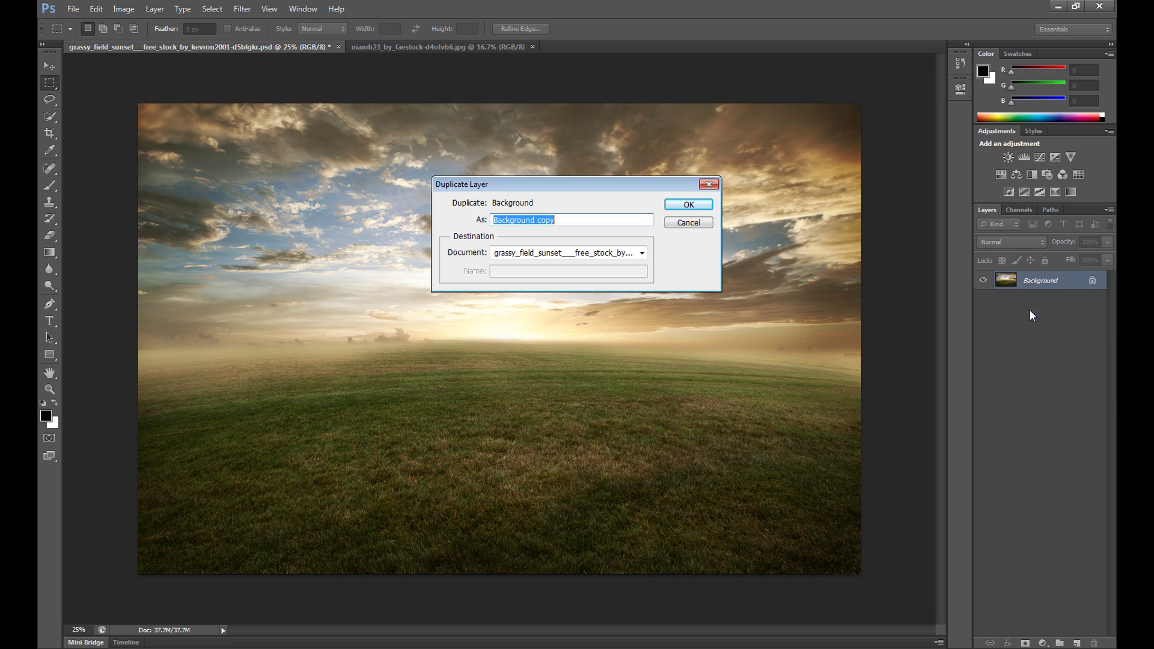
pyautogui.click(687, 208)
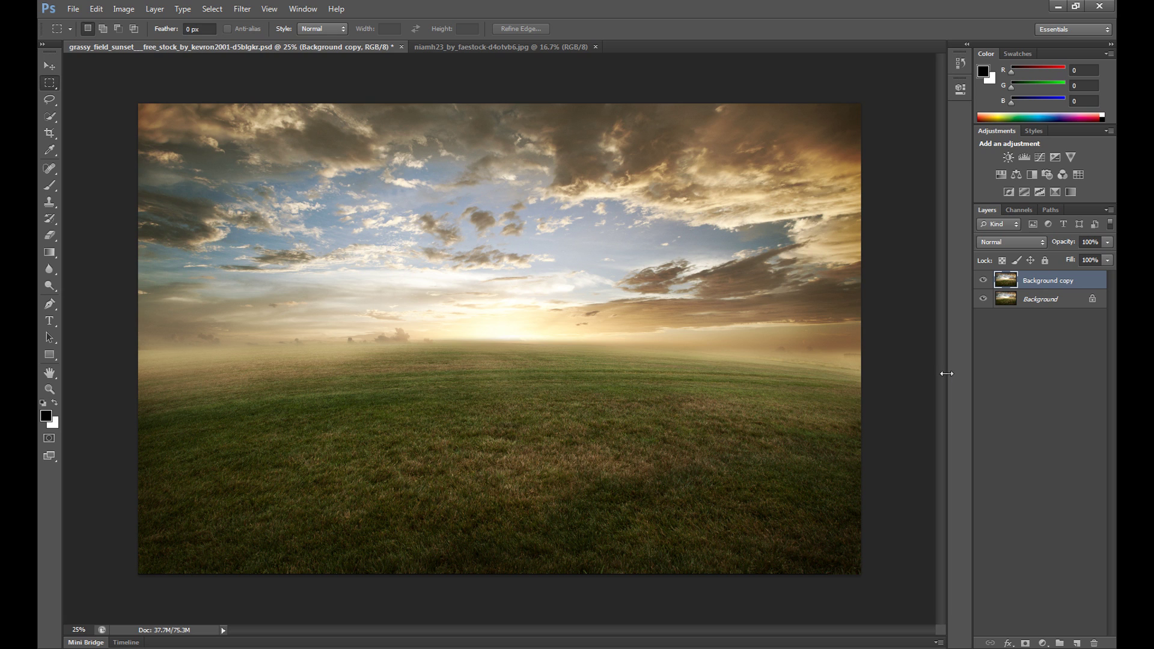
# Step: Zoom the canvas out to 12.5% and start the Render > Lighting Effects filter
pyautogui.click(48, 390)
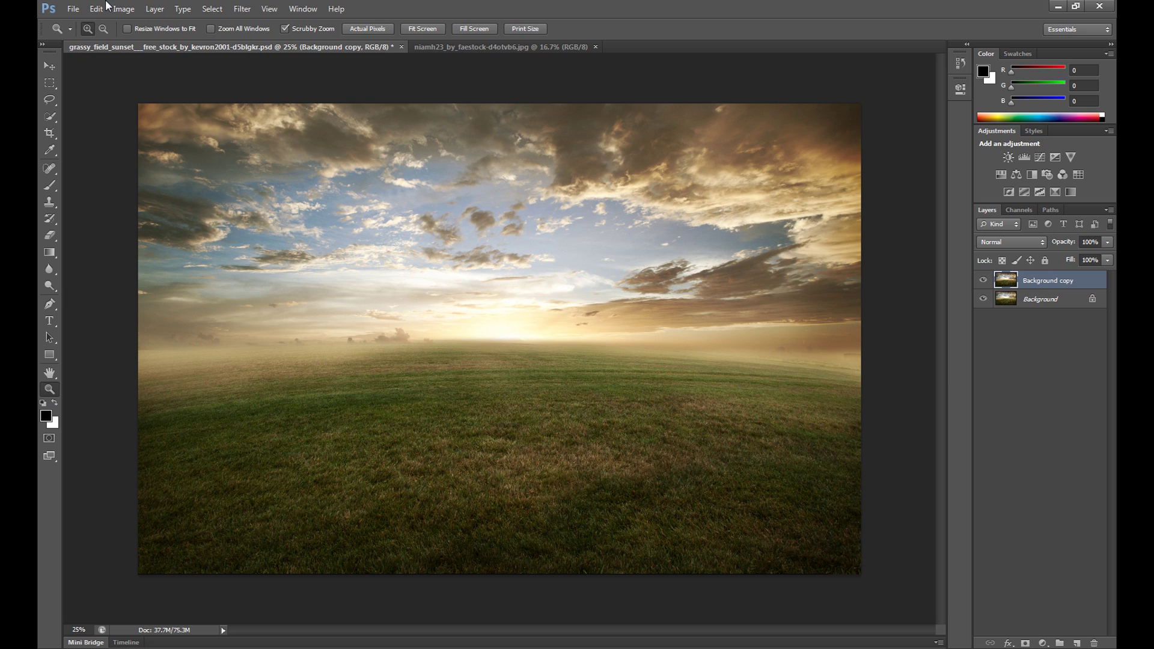
pyautogui.click(103, 28)
pyautogui.click(438, 287)
pyautogui.click(469, 293)
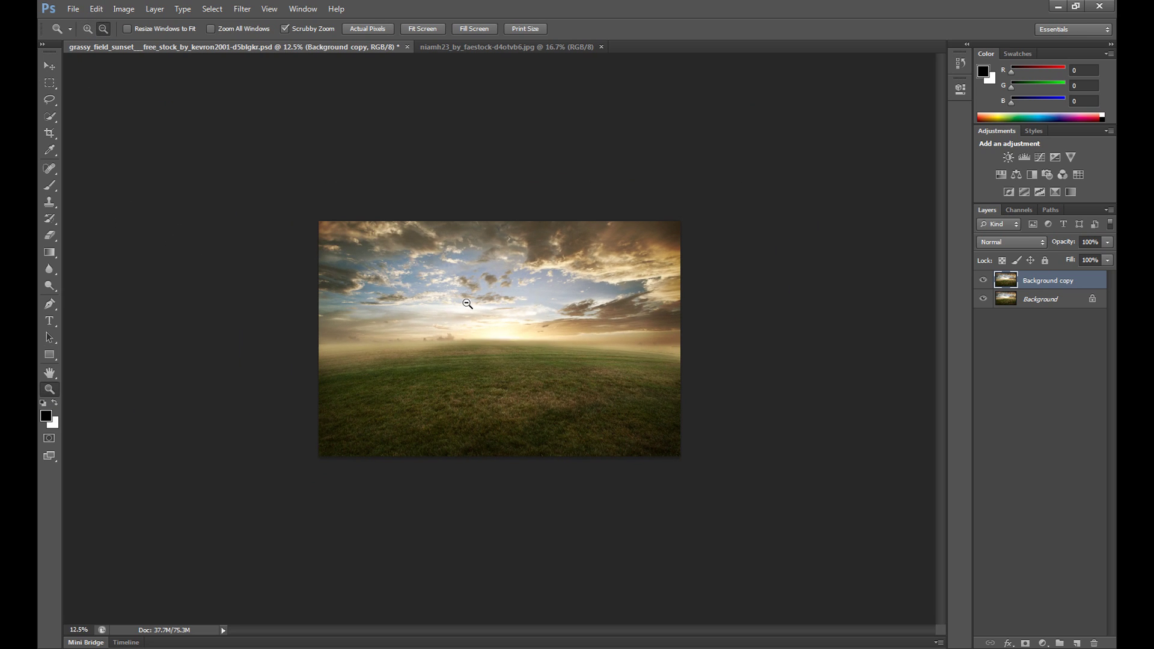
pyautogui.click(243, 9)
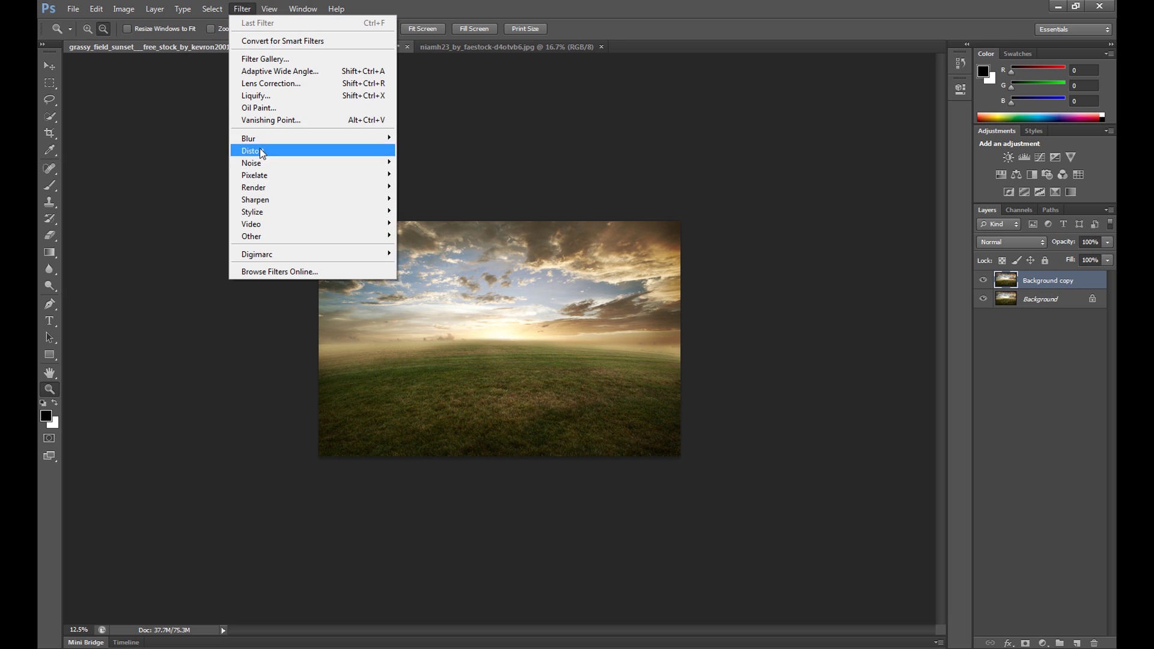
pyautogui.moveTo(297, 186)
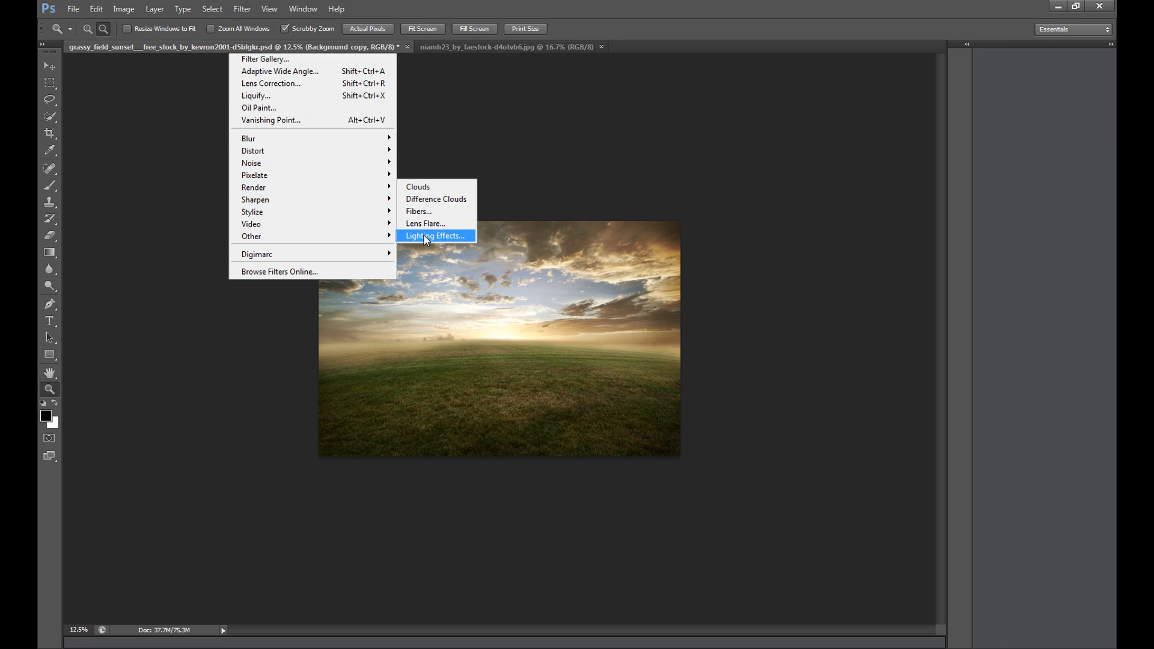
pyautogui.click(423, 236)
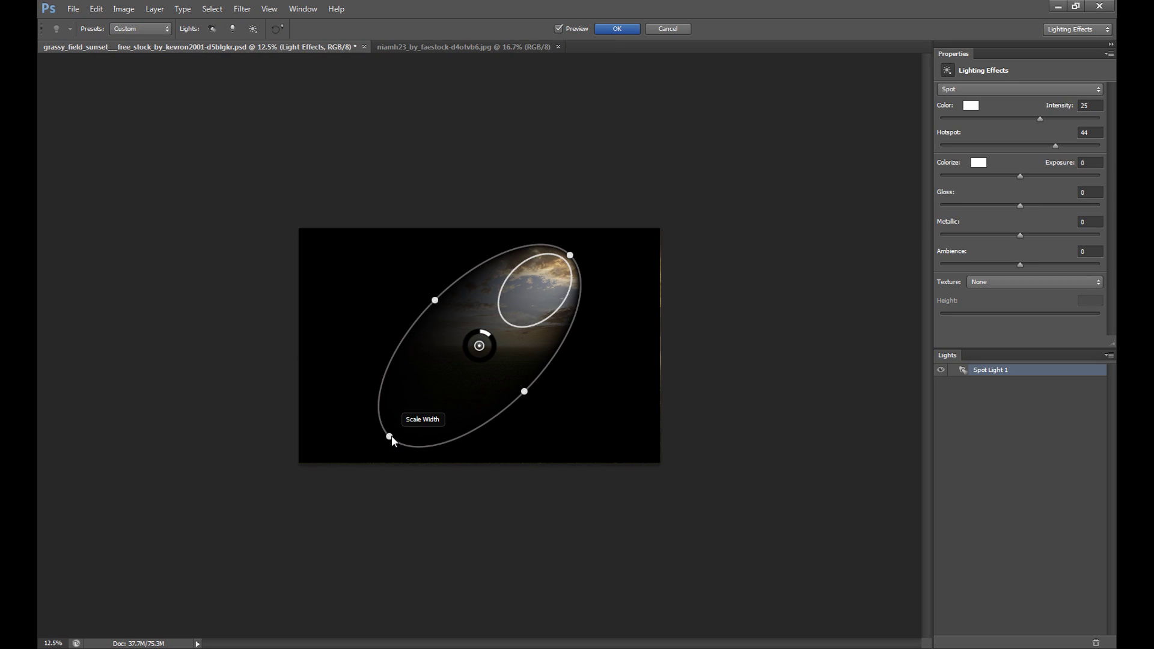
# Step: Stretch and rotate the spot light into a large tilted ellipse covering the image
pyautogui.moveTo(391, 435); pyautogui.dragTo(281, 503)
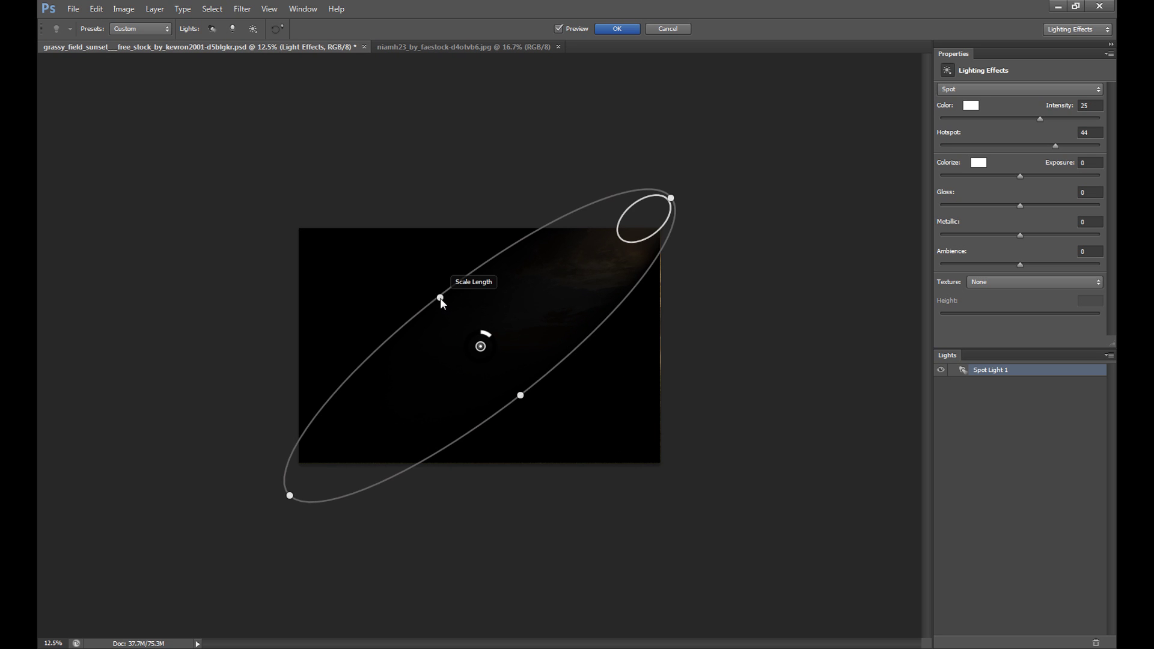
pyautogui.moveTo(440, 297); pyautogui.dragTo(371, 233)
pyautogui.moveTo(307, 515); pyautogui.dragTo(275, 526)
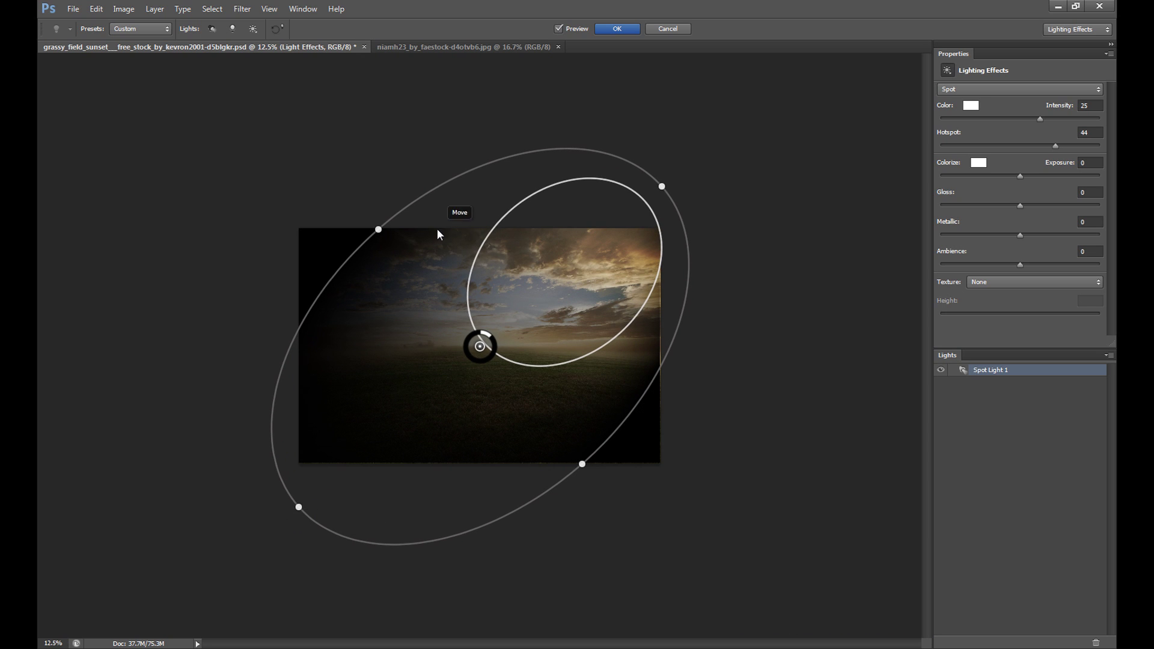
pyautogui.moveTo(300, 507); pyautogui.dragTo(255, 527)
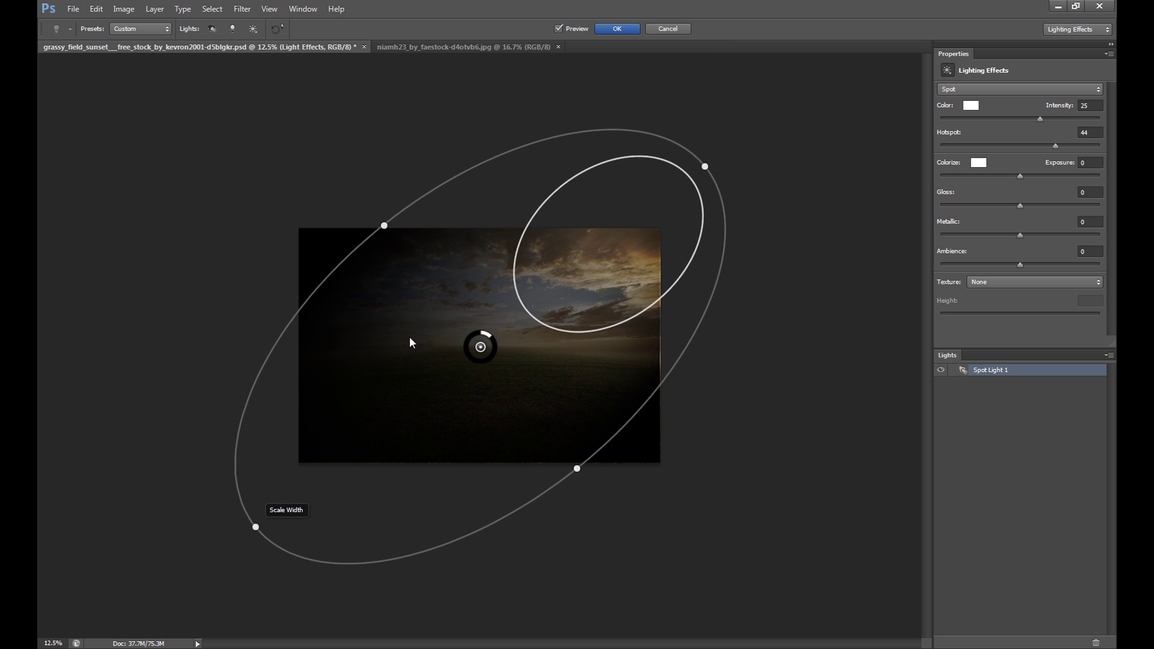
pyautogui.moveTo(381, 226); pyautogui.dragTo(358, 209)
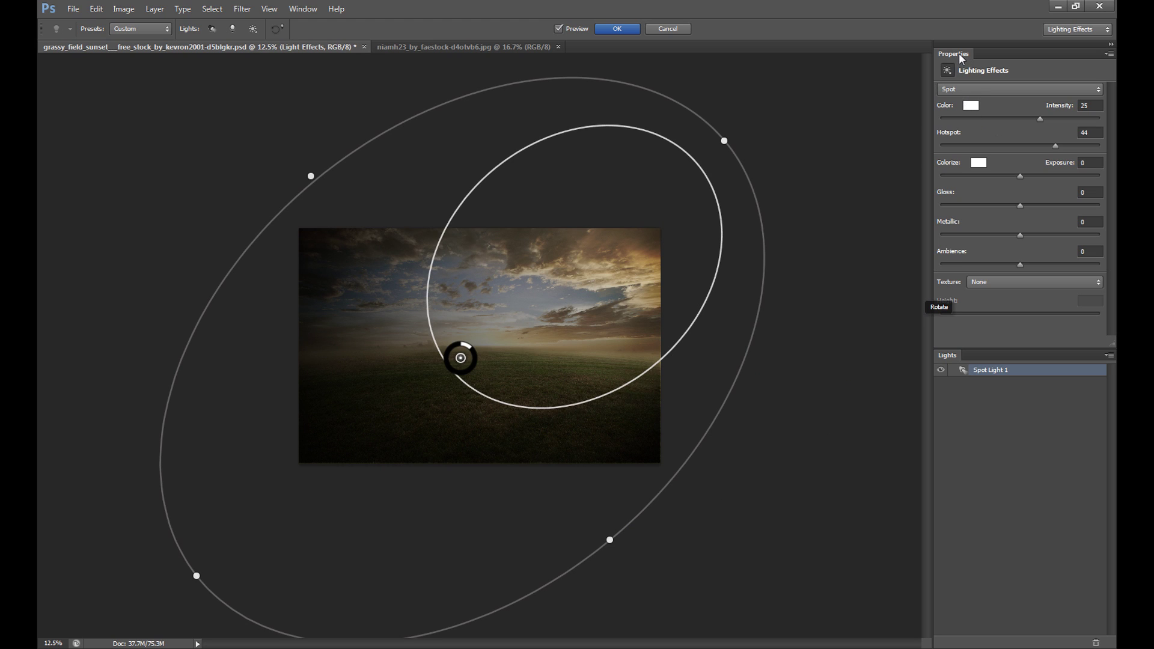
# Step: Give the spot light Intensity 34, Hotspot 40 and Exposure 45, then drop Gloss to its lowest
pyautogui.click(1047, 118)
pyautogui.doubleClick(1084, 105)
pyautogui.write('3')
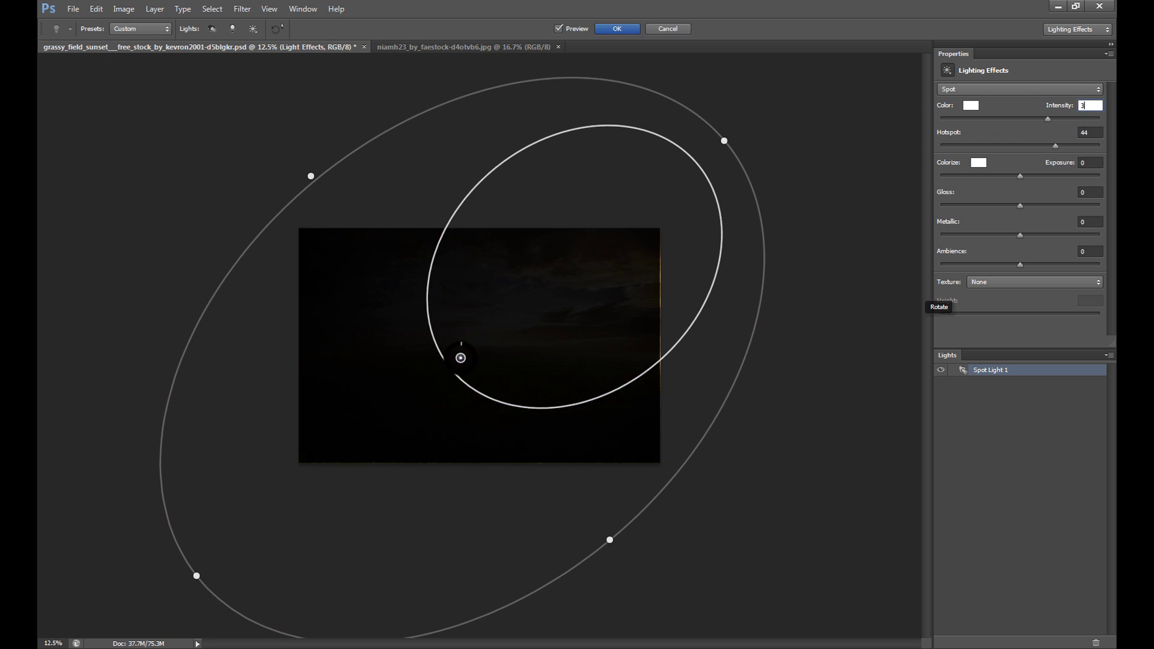
pyautogui.write('5')
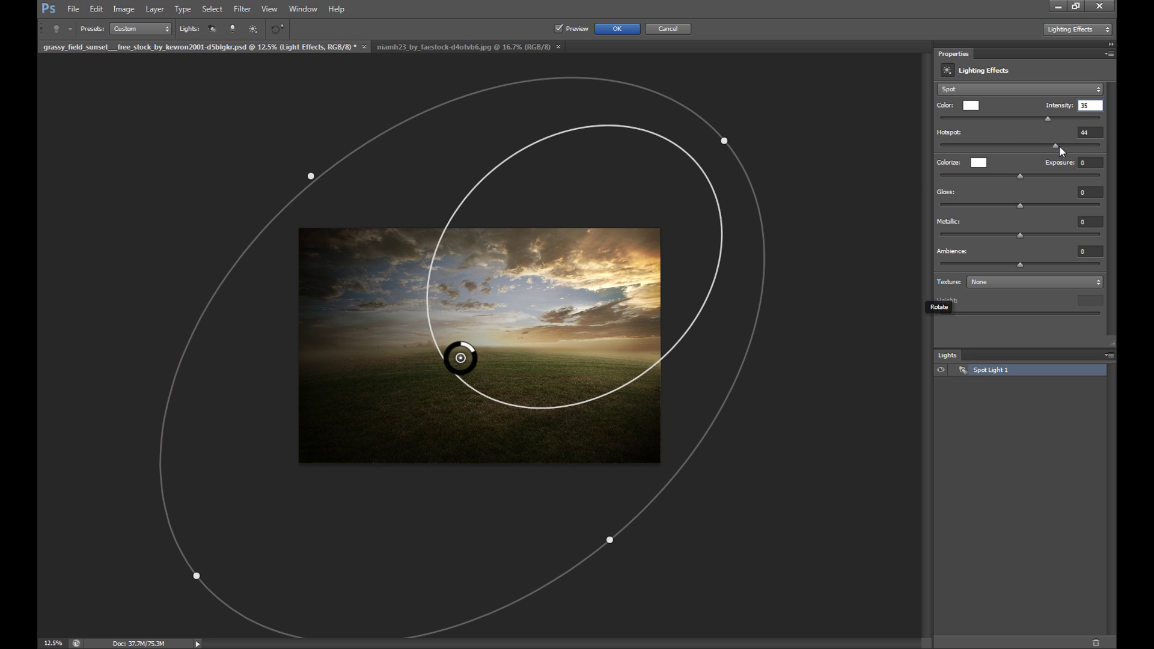
pyautogui.moveTo(1041, 146); pyautogui.dragTo(1040, 146)
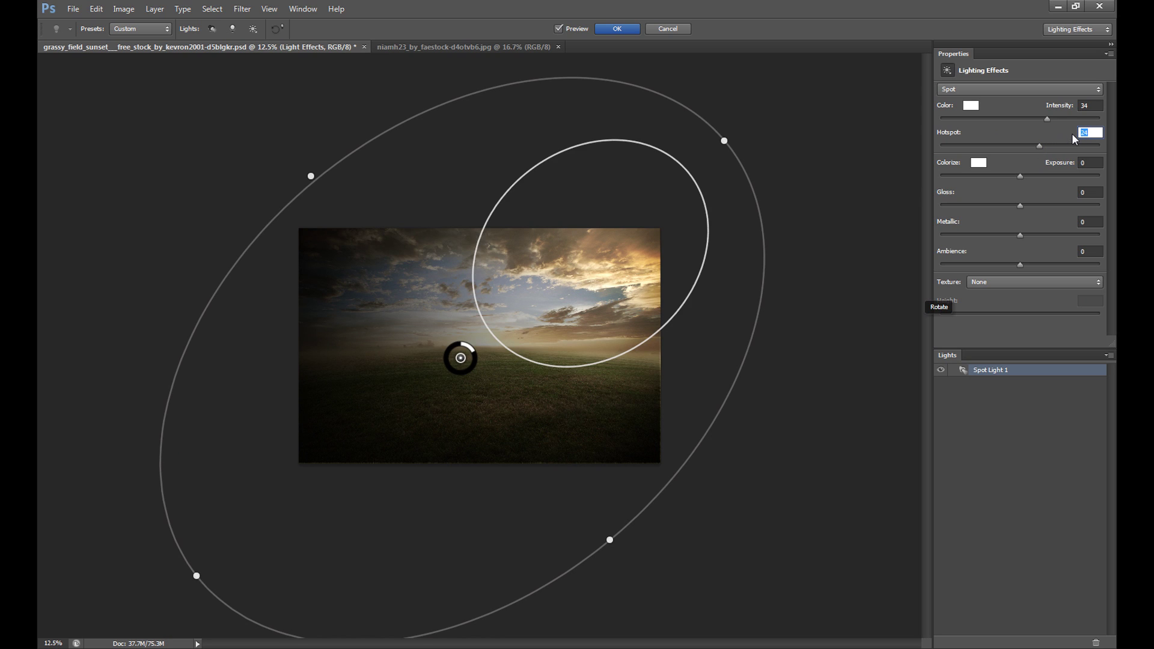
pyautogui.write('40')
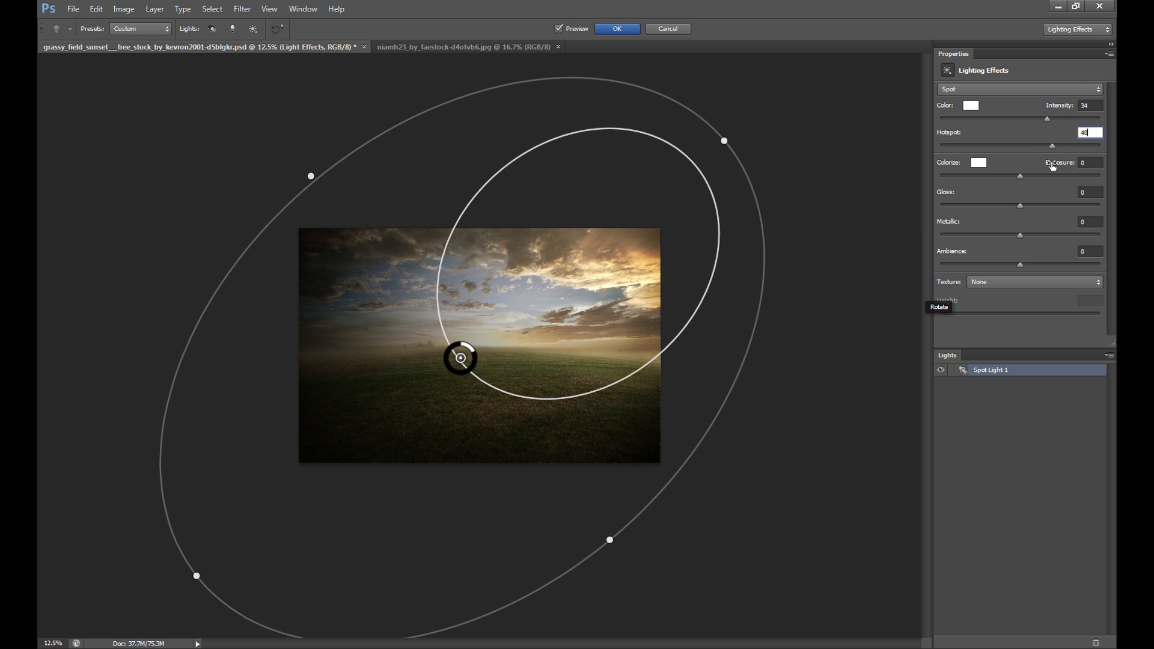
pyautogui.click(1076, 168)
pyautogui.doubleClick(1086, 162)
pyautogui.write('45')
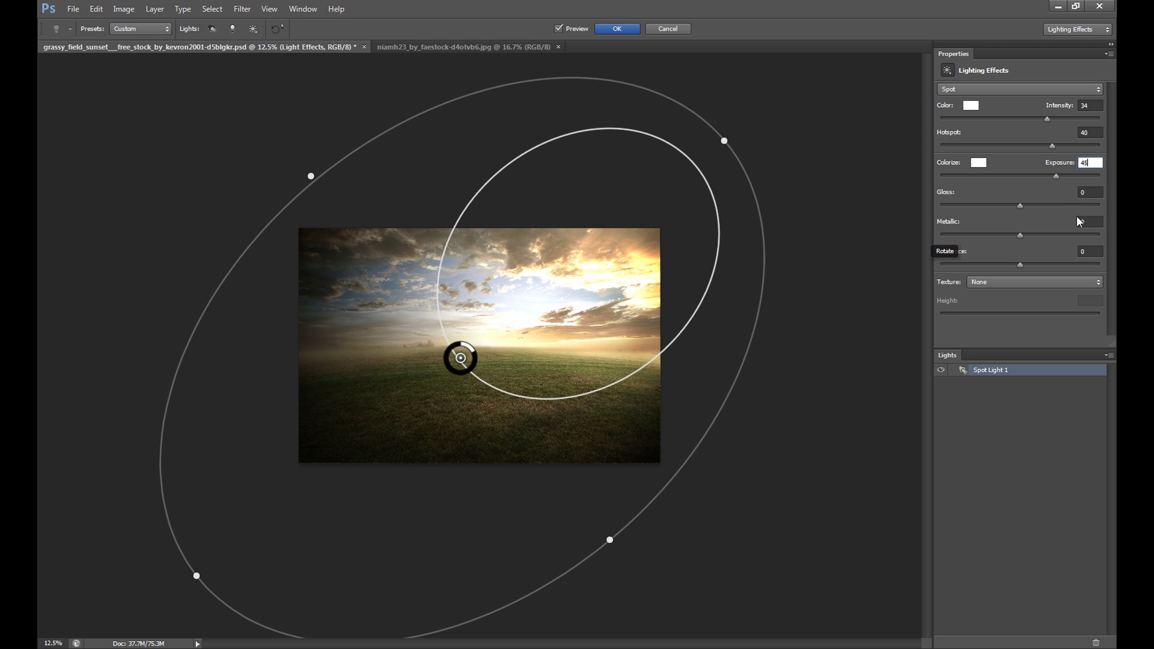
pyautogui.press('Tab')
pyautogui.moveTo(1018, 205); pyautogui.dragTo(950, 205)
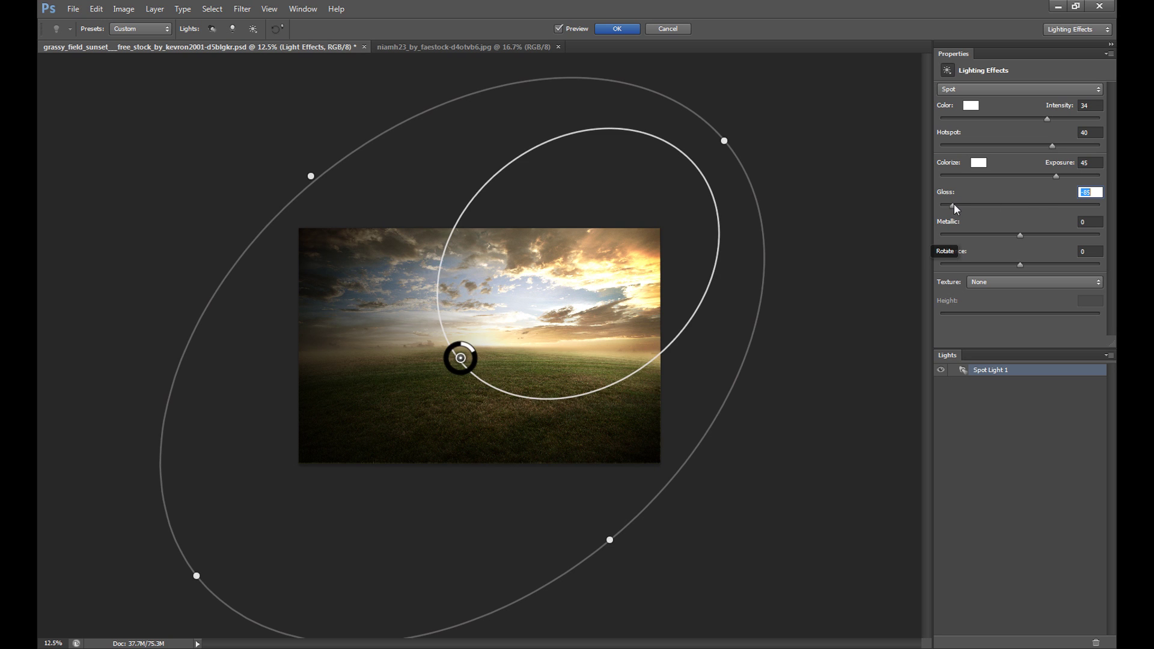
# Step: Set the light's Gloss to 20, Metallic to -20 and Ambience to 20
pyautogui.moveTo(1036, 204); pyautogui.dragTo(1060, 204)
pyautogui.write('20')
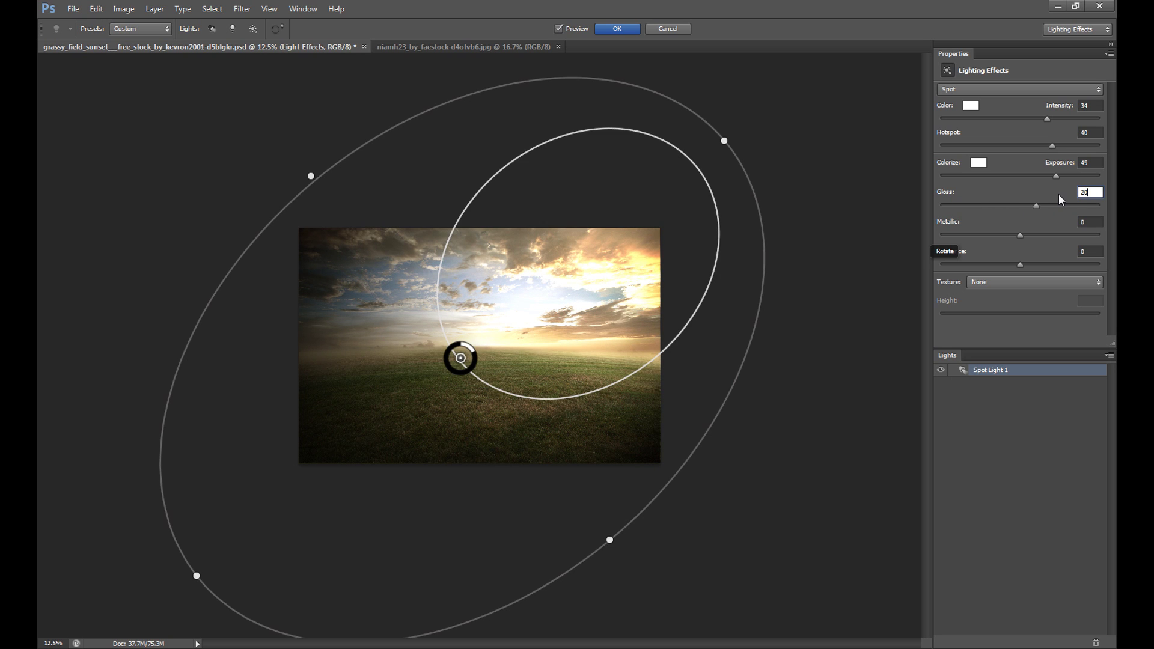
pyautogui.click(1063, 233)
pyautogui.write('-')
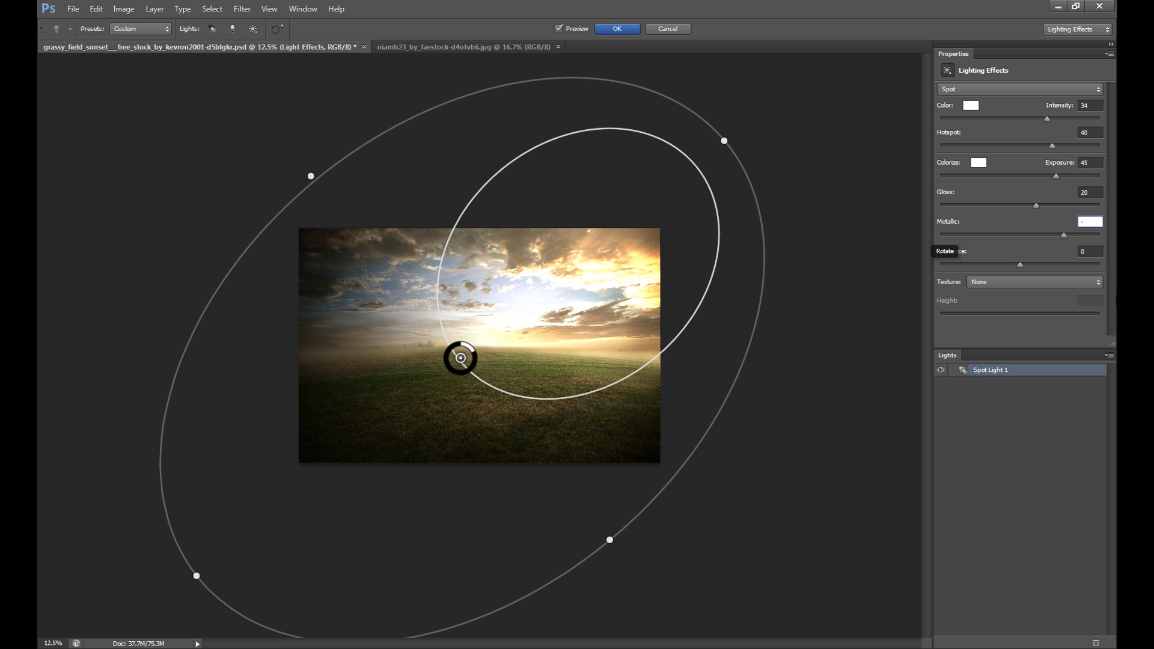
pyautogui.write('20')
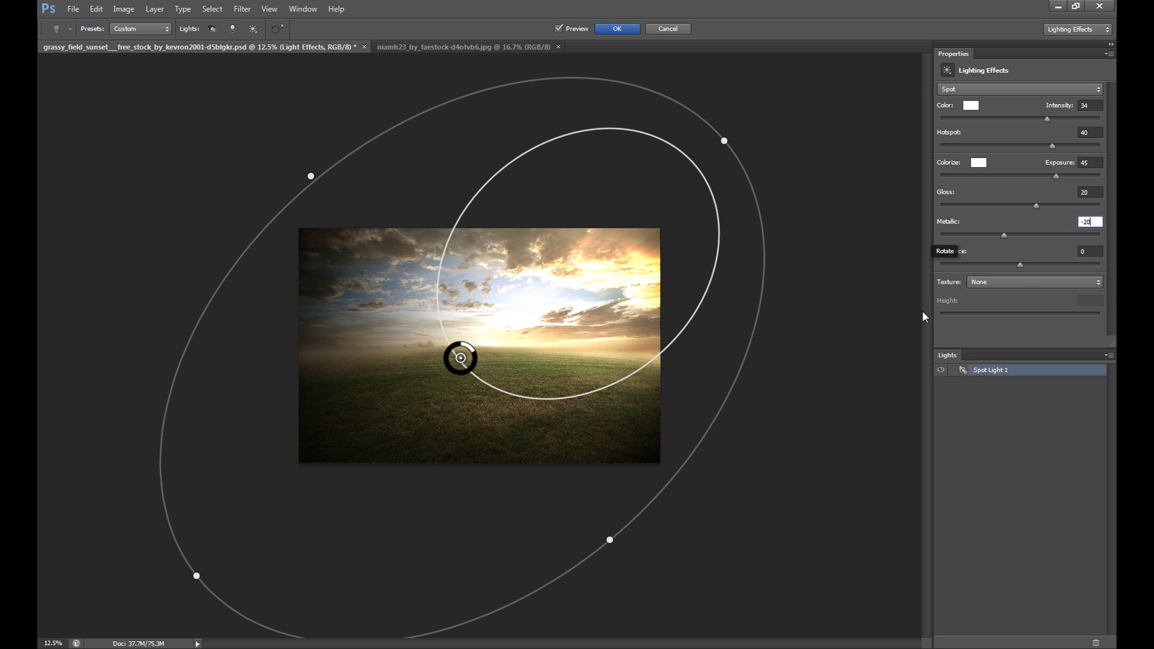
pyautogui.click(1083, 251)
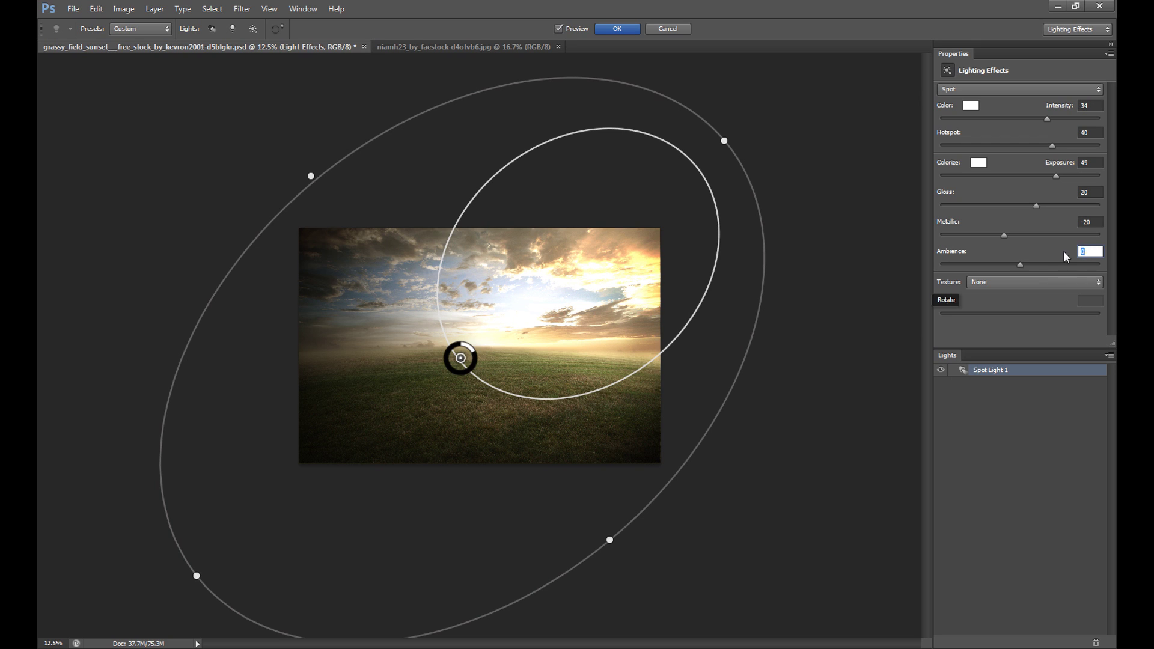
pyautogui.write('20')
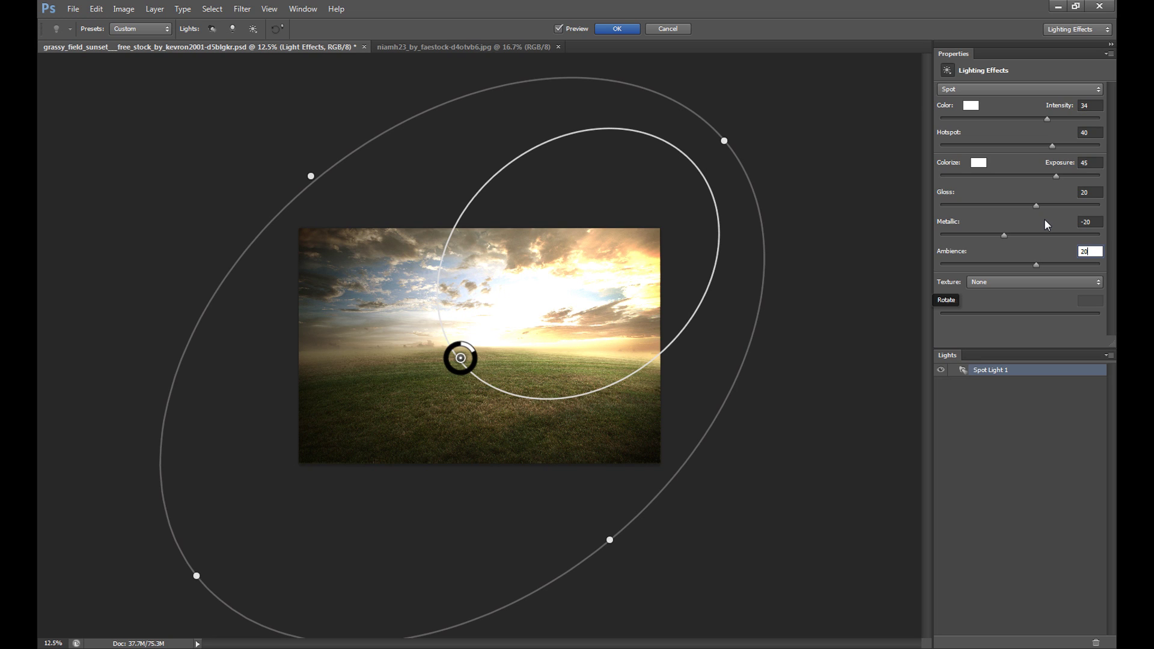
# Step: Change Hotspot to 30 and Gloss to 0, then apply Lighting Effects to the image
pyautogui.click(1084, 132)
pyautogui.press('BackSpace')
pyautogui.write('3')
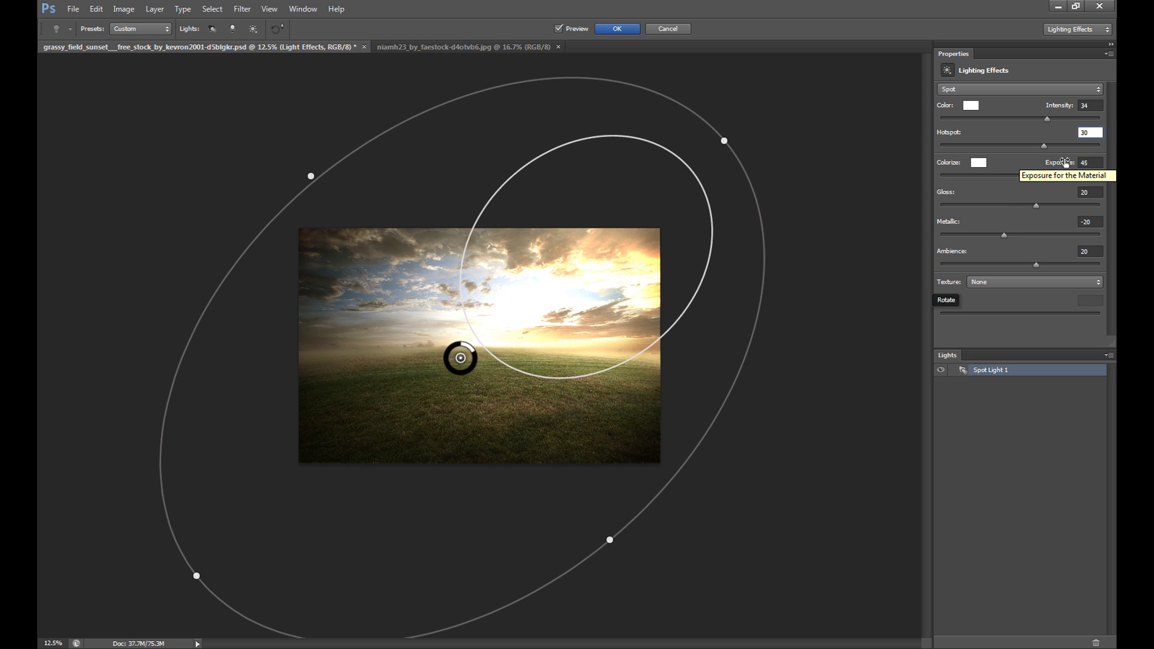
pyautogui.doubleClick(1091, 192)
pyautogui.write('0')
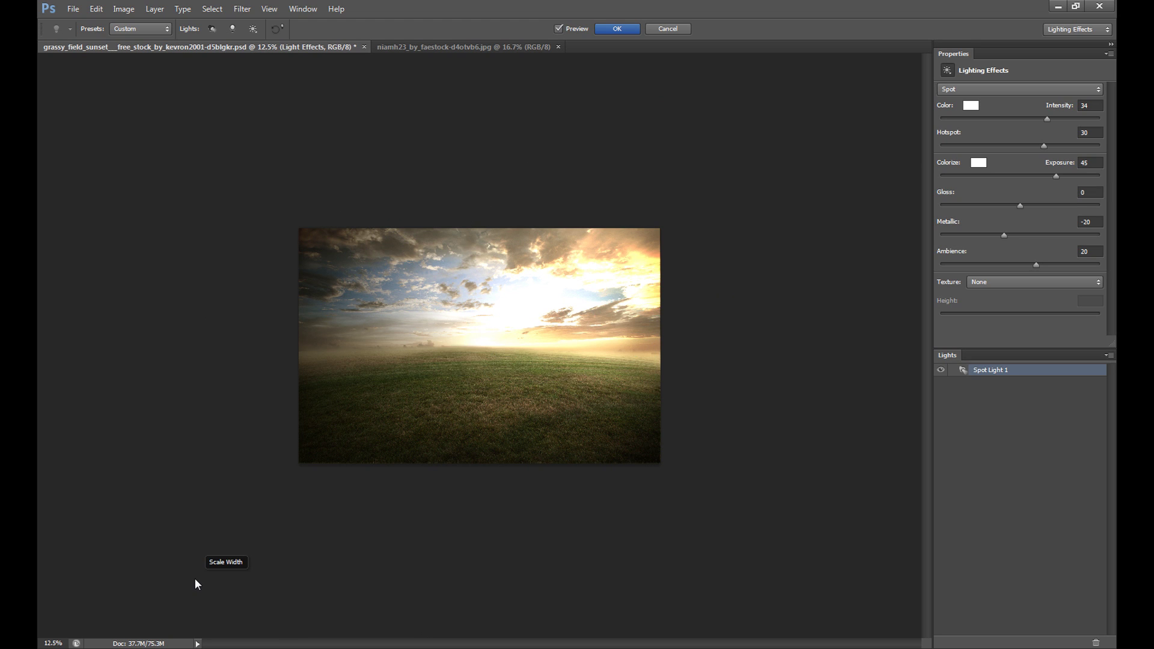
pyautogui.moveTo(186, 581)
pyautogui.mouseDown()
pyautogui.moveTo(193, 575)
pyautogui.moveTo(180, 585)
pyautogui.mouseUp()
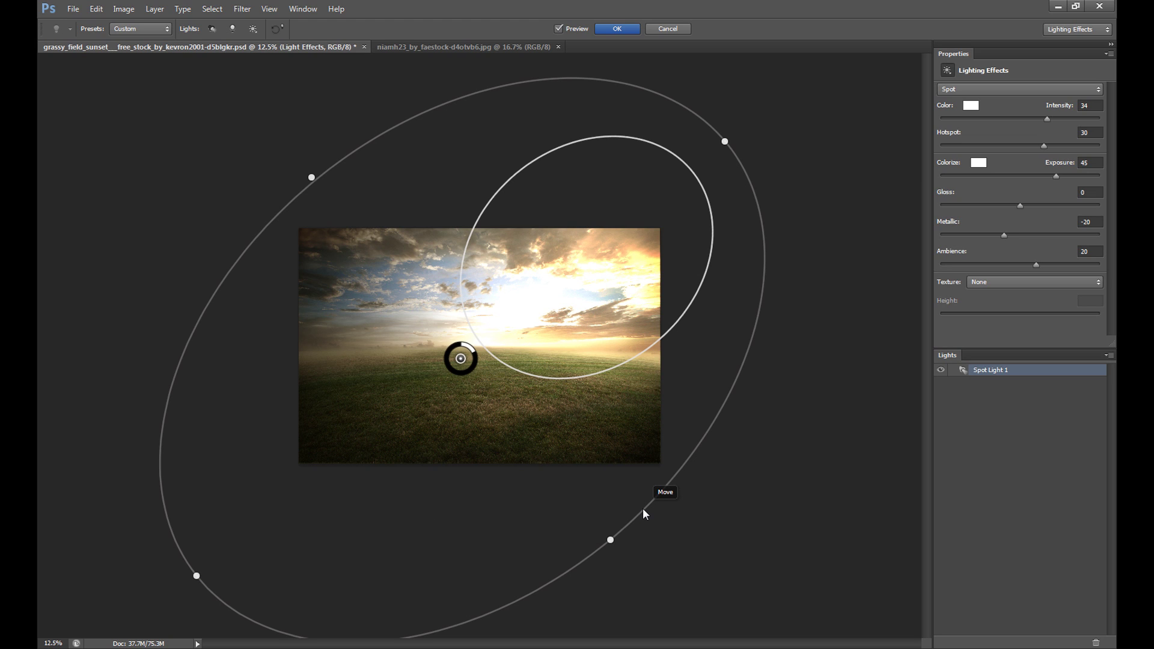
pyautogui.click(613, 30)
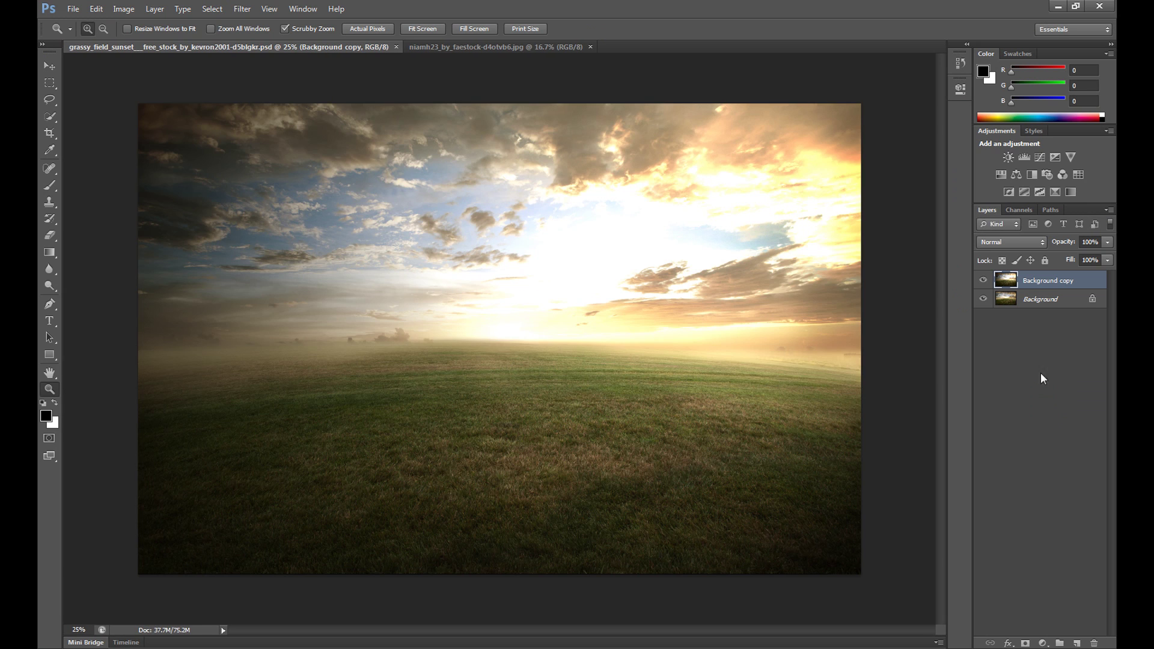
# Step: Add a Hue/Saturation adjustment layer above the Background copy with Saturation -40
pyautogui.click(983, 279)
pyautogui.click(983, 280)
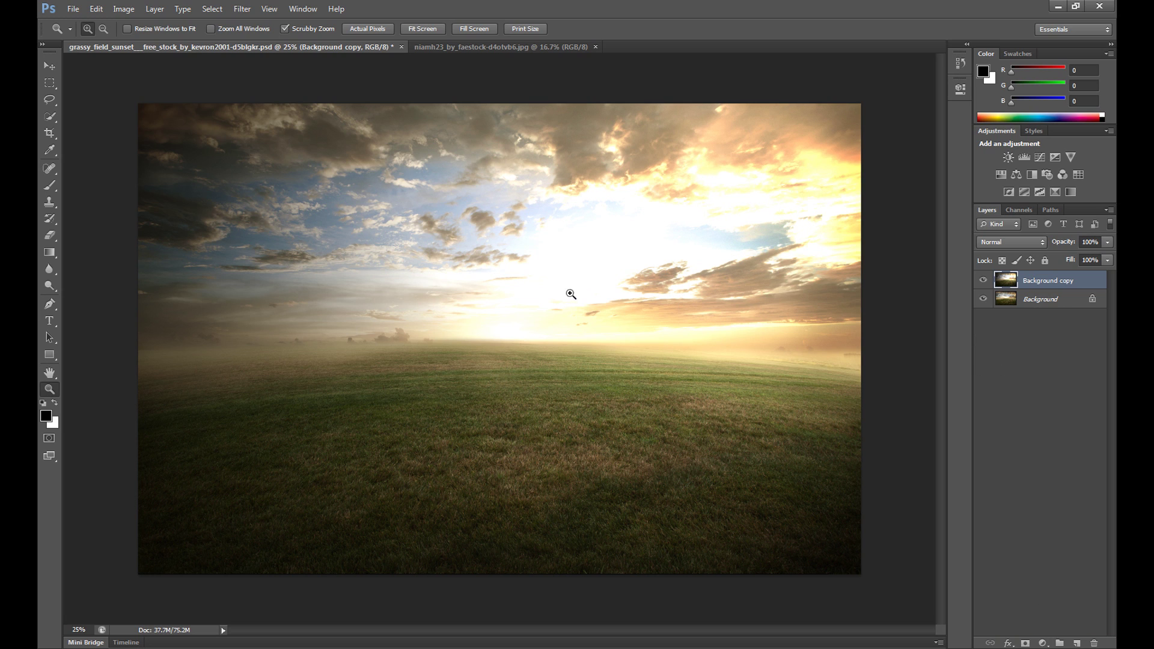
pyautogui.click(1044, 644)
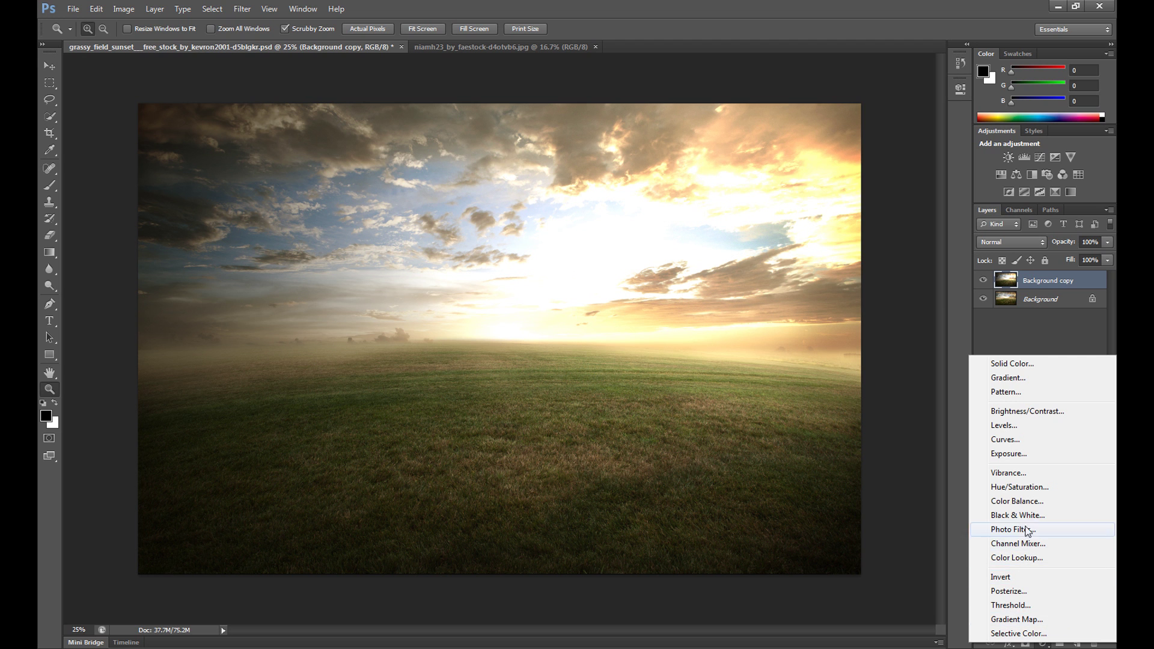
pyautogui.click(1018, 488)
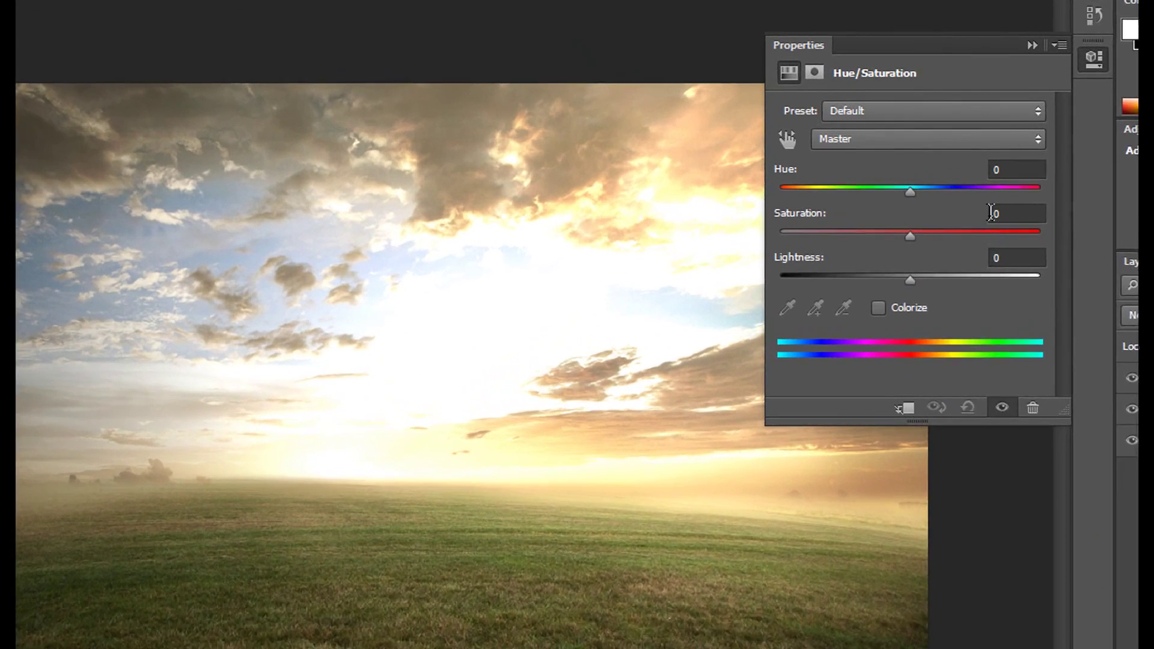
pyautogui.click(914, 181)
pyautogui.write('-4')
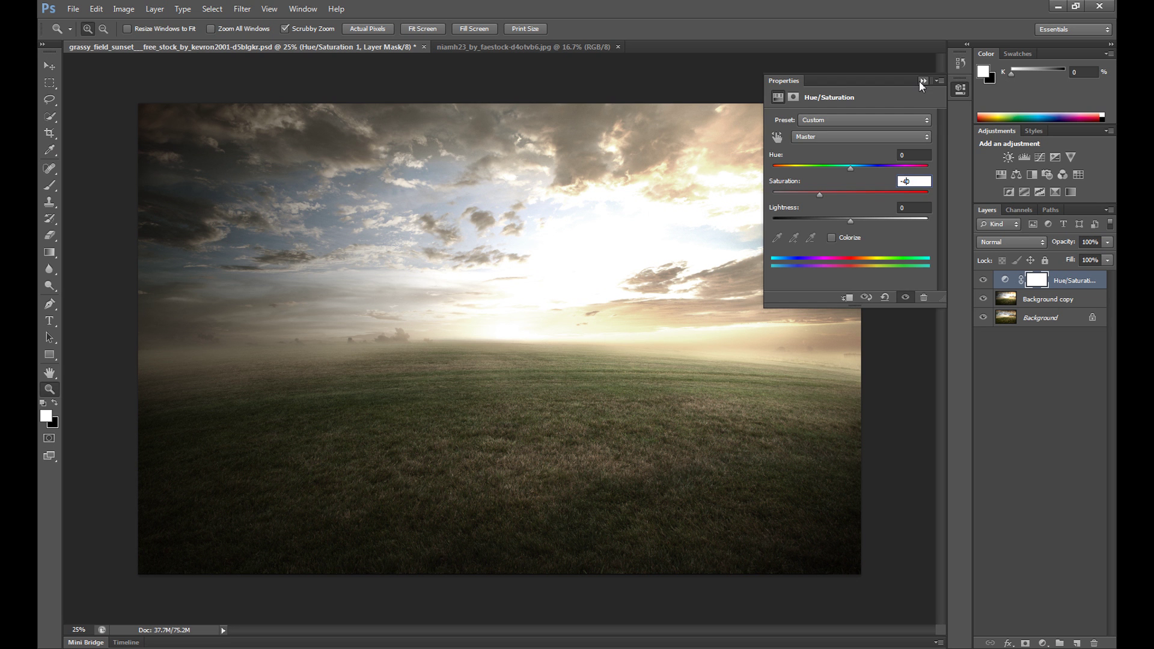
pyautogui.click(1092, 25)
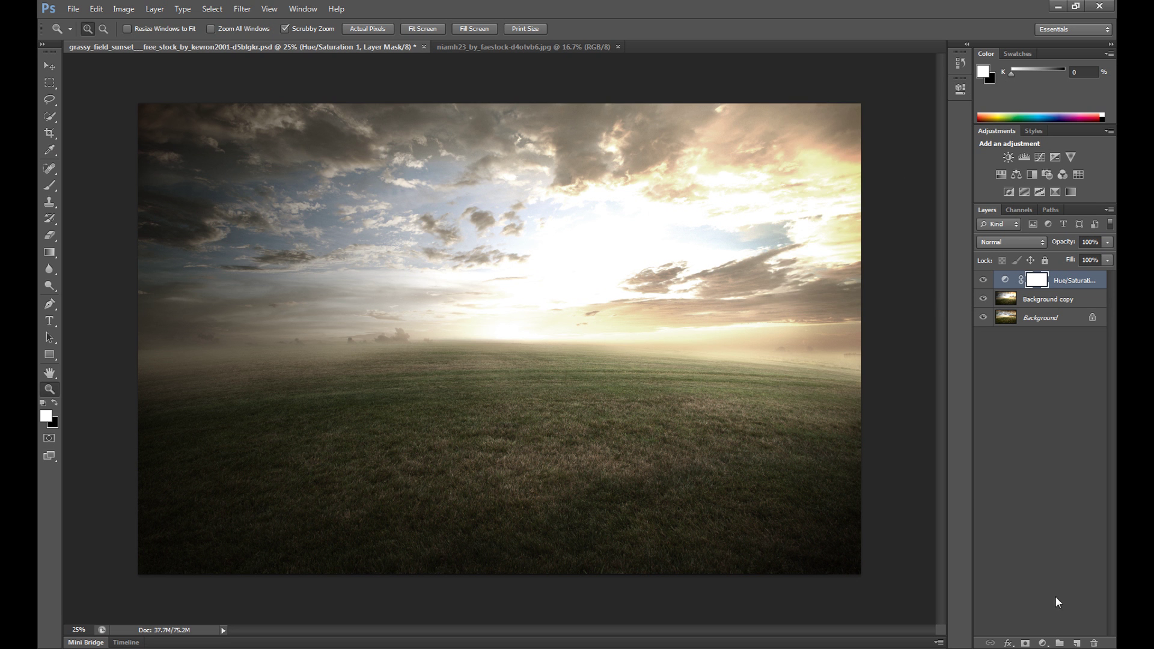
pyautogui.click(1042, 643)
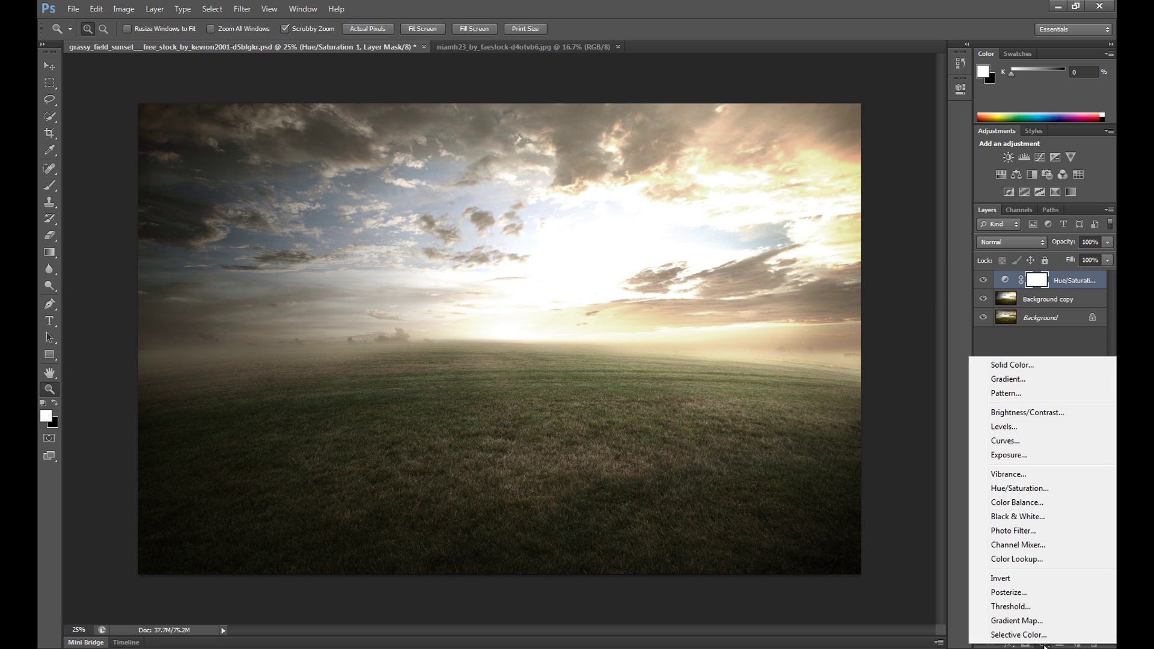
# Step: Add a Photo Filter adjustment layer using custom colour 00ff72 at 25% density
pyautogui.click(1015, 530)
pyautogui.click(814, 140)
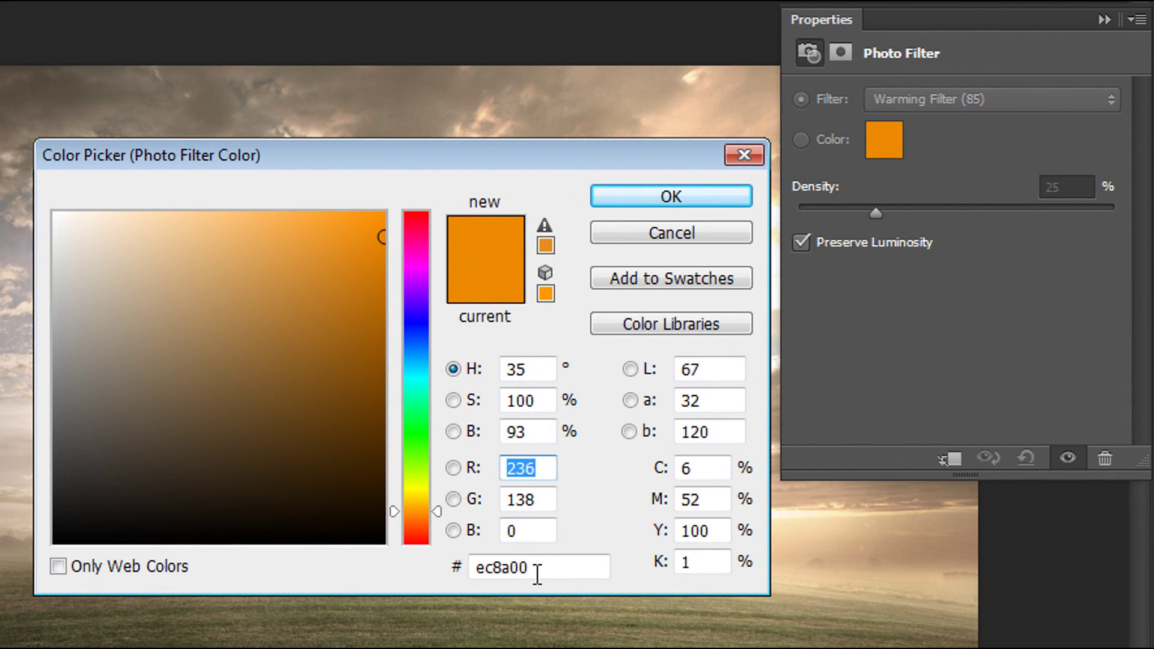
pyautogui.click(537, 573)
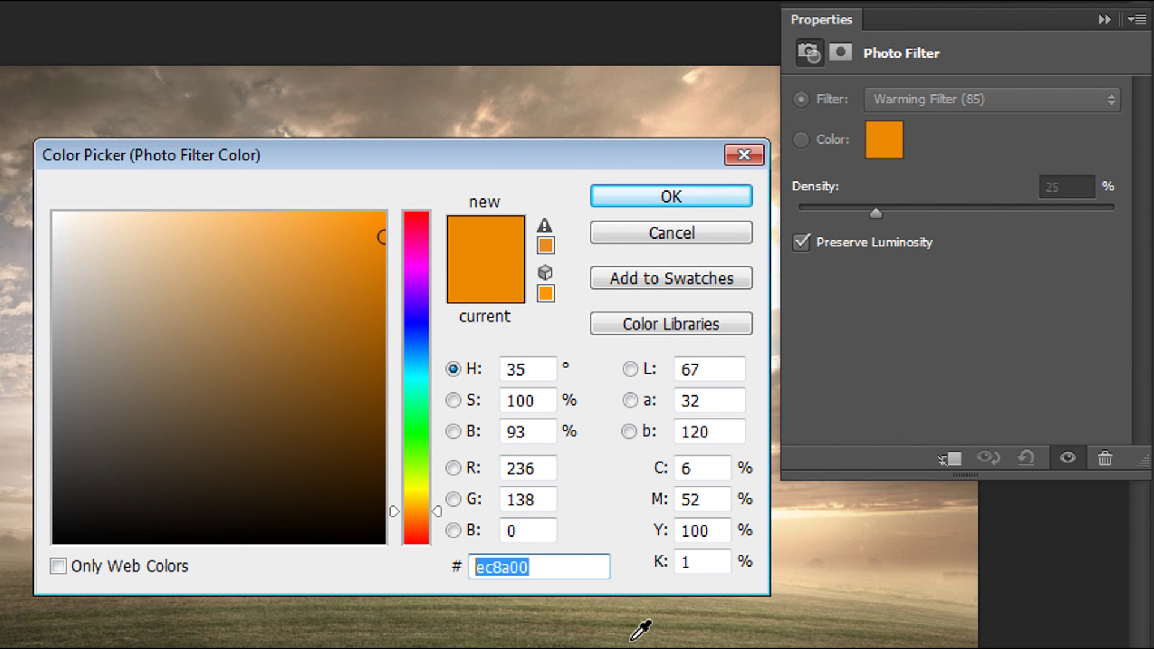
pyautogui.write('00')
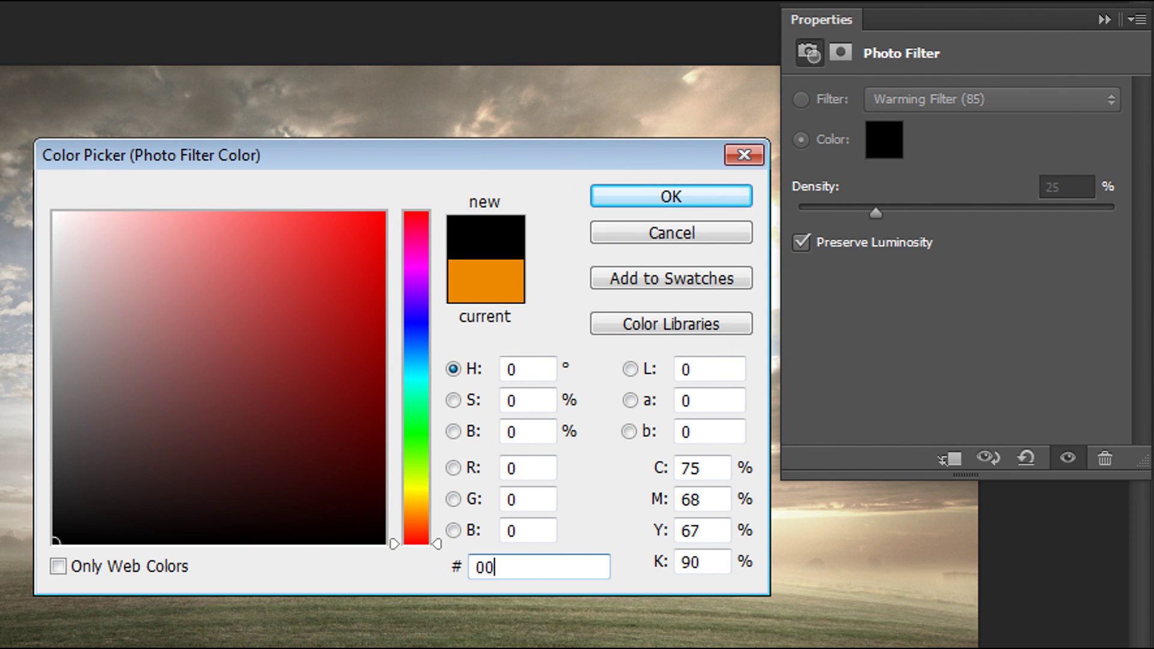
pyautogui.write('ff')
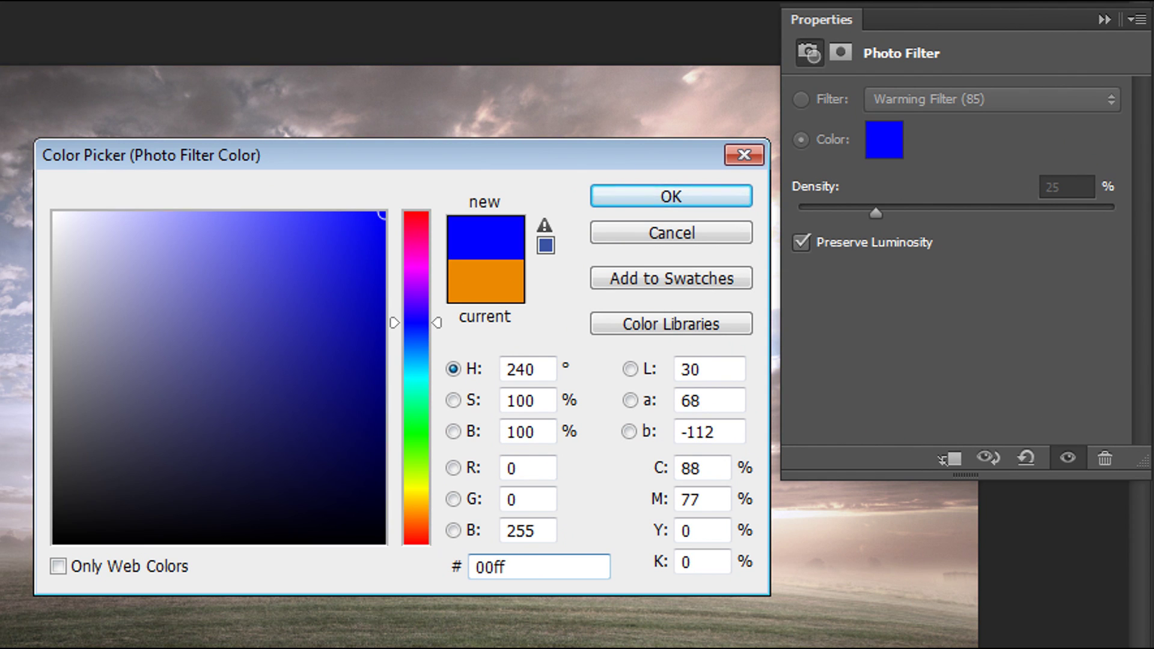
pyautogui.write('72')
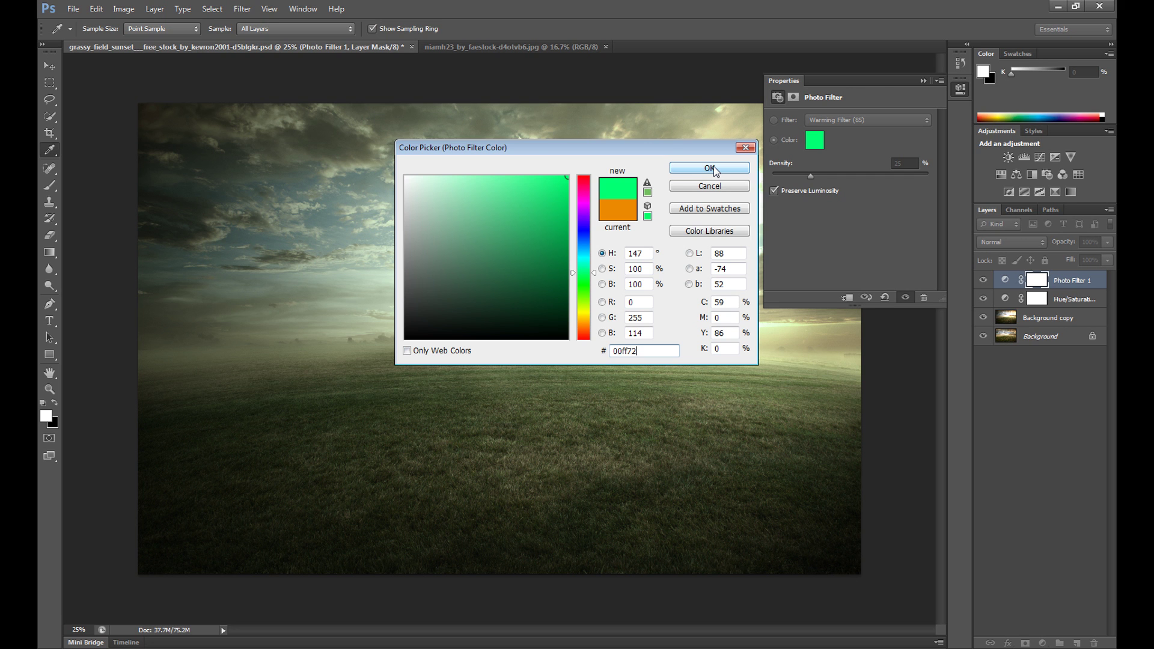
pyautogui.click(714, 169)
pyautogui.press('z')
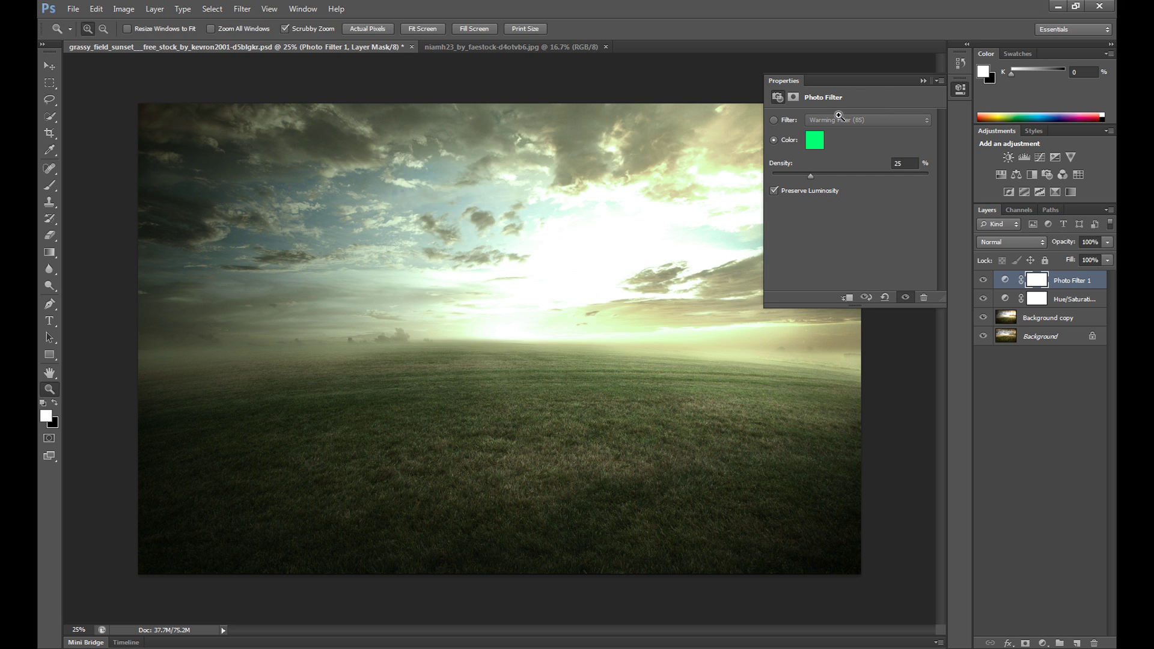
pyautogui.click(922, 80)
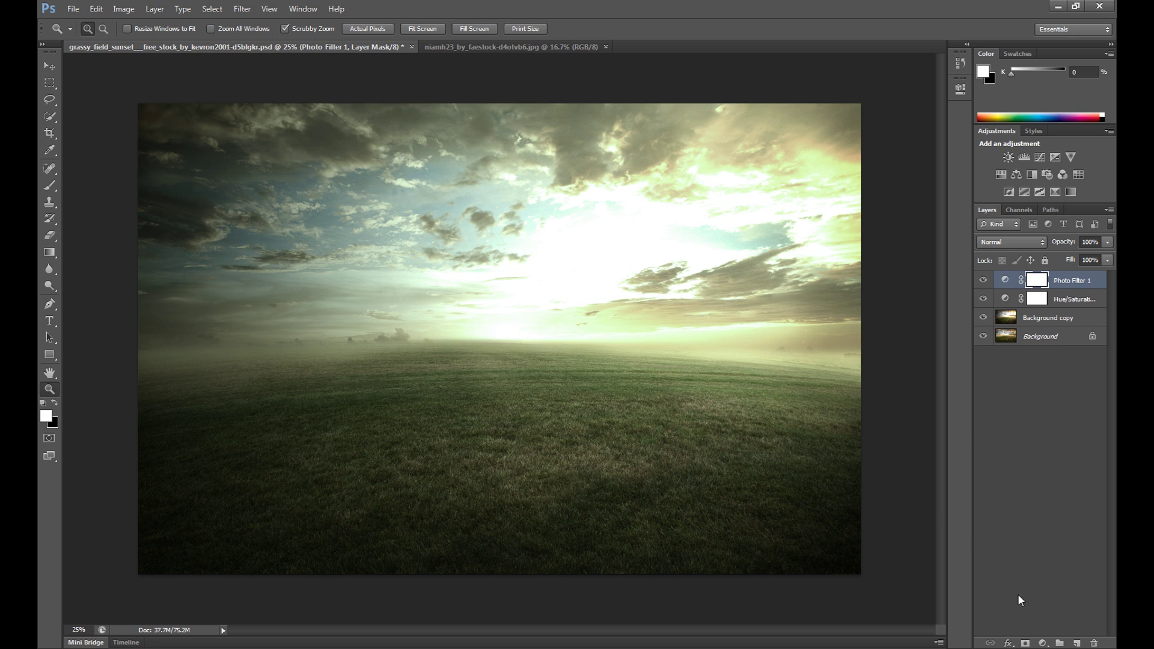
pyautogui.click(1042, 644)
# Step: Add a Gradient Map layer running from blue 00a7ec to orange ff9c00
pyautogui.click(1025, 619)
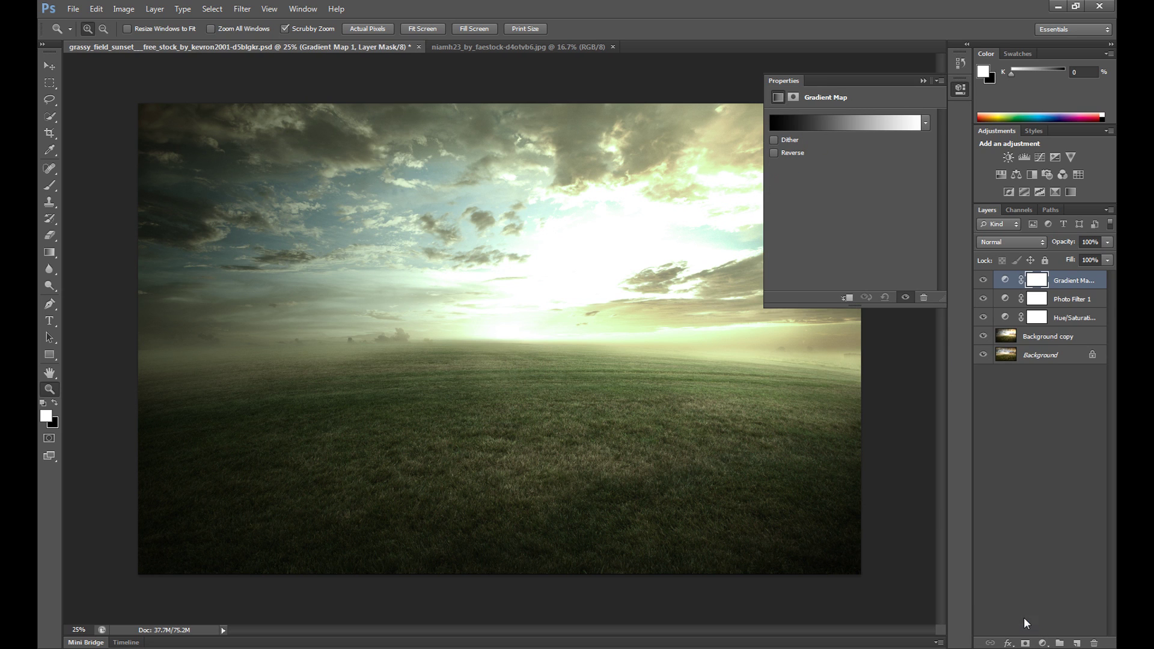
pyautogui.click(809, 122)
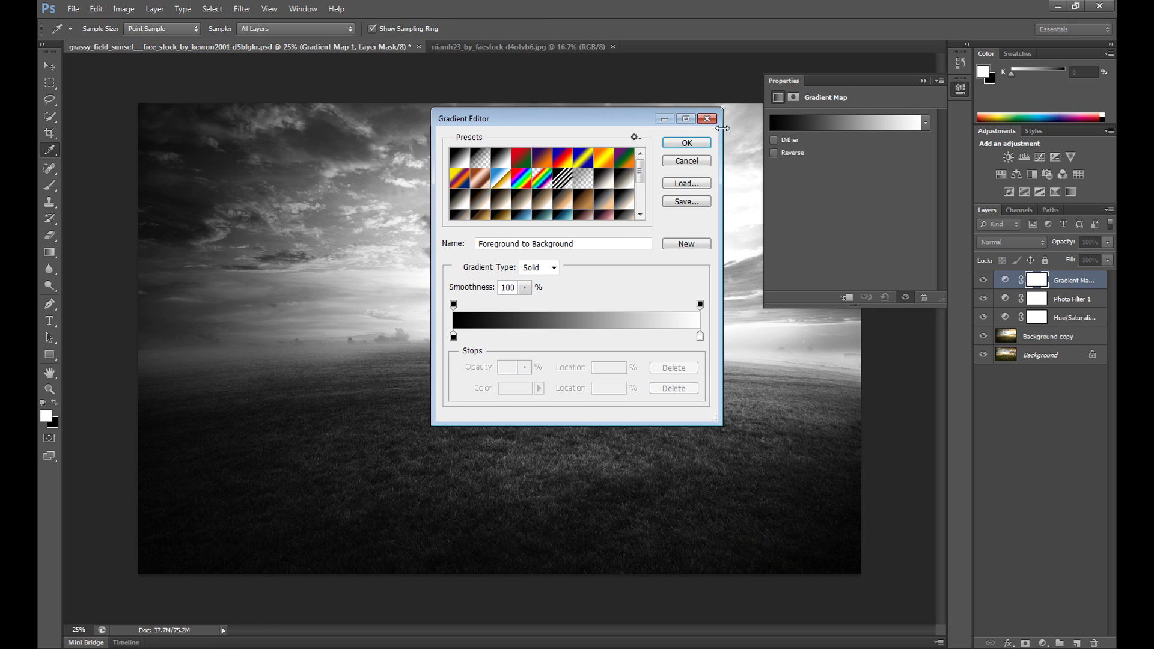
pyautogui.click(454, 336)
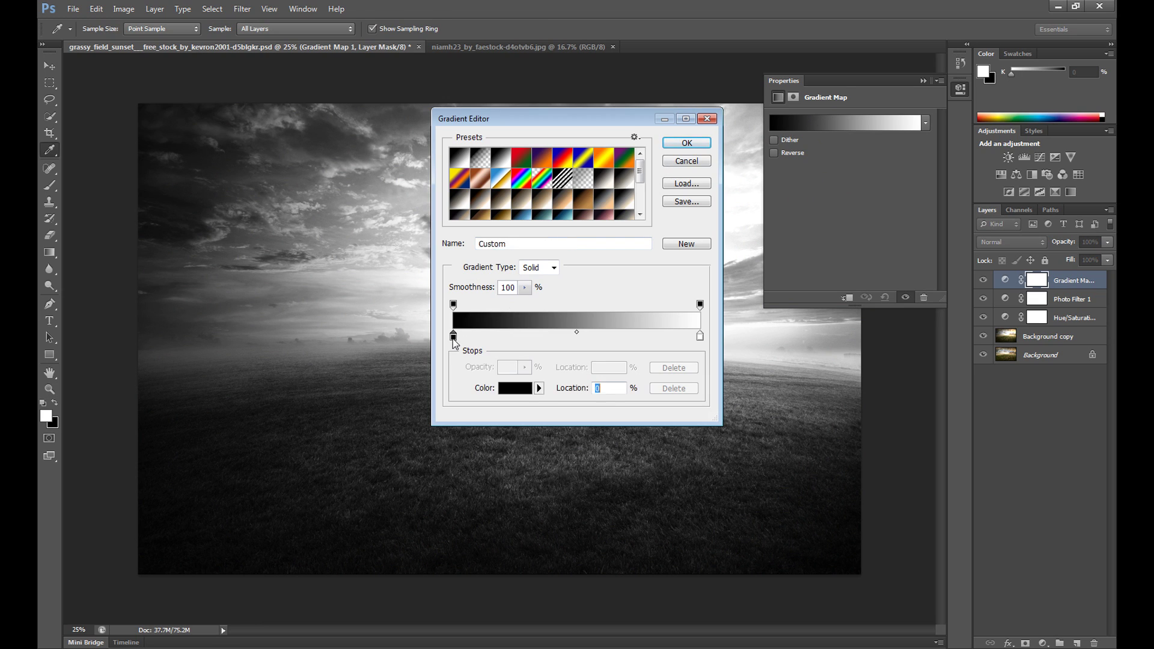
pyautogui.click(515, 389)
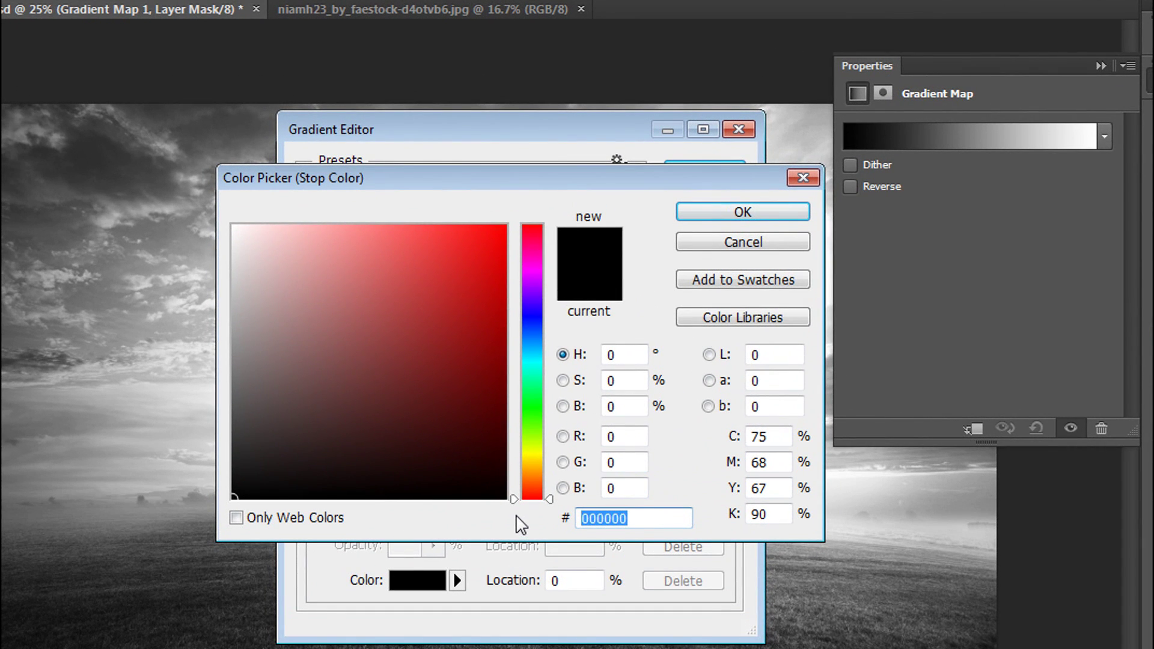
pyautogui.write('00a7')
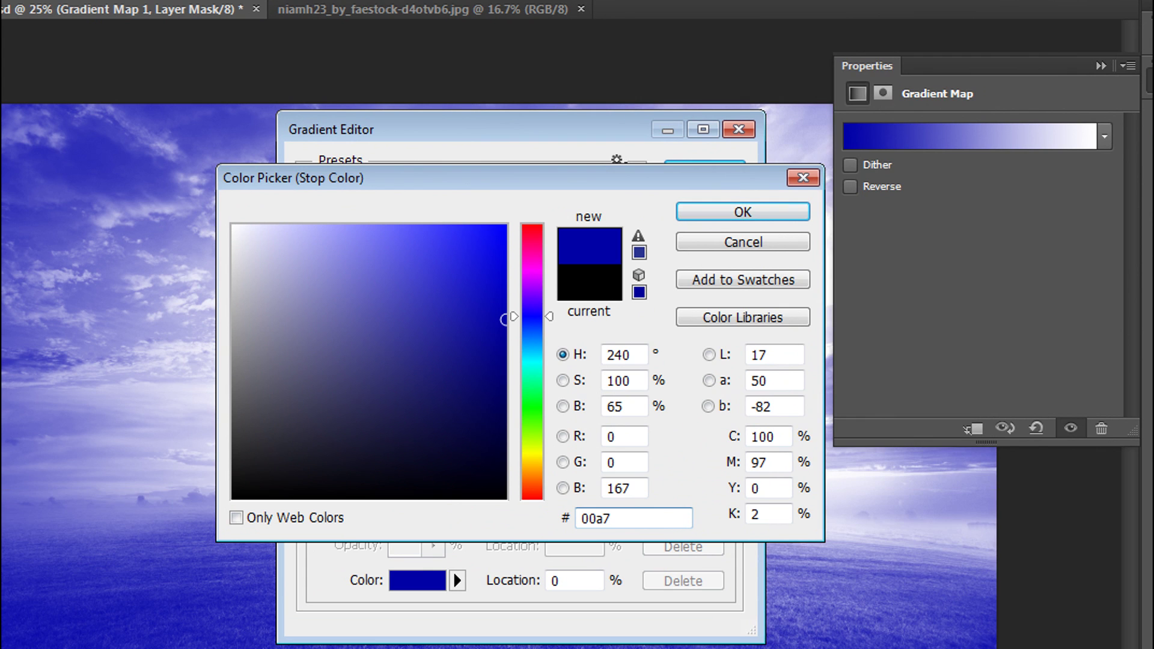
pyautogui.write('ec')
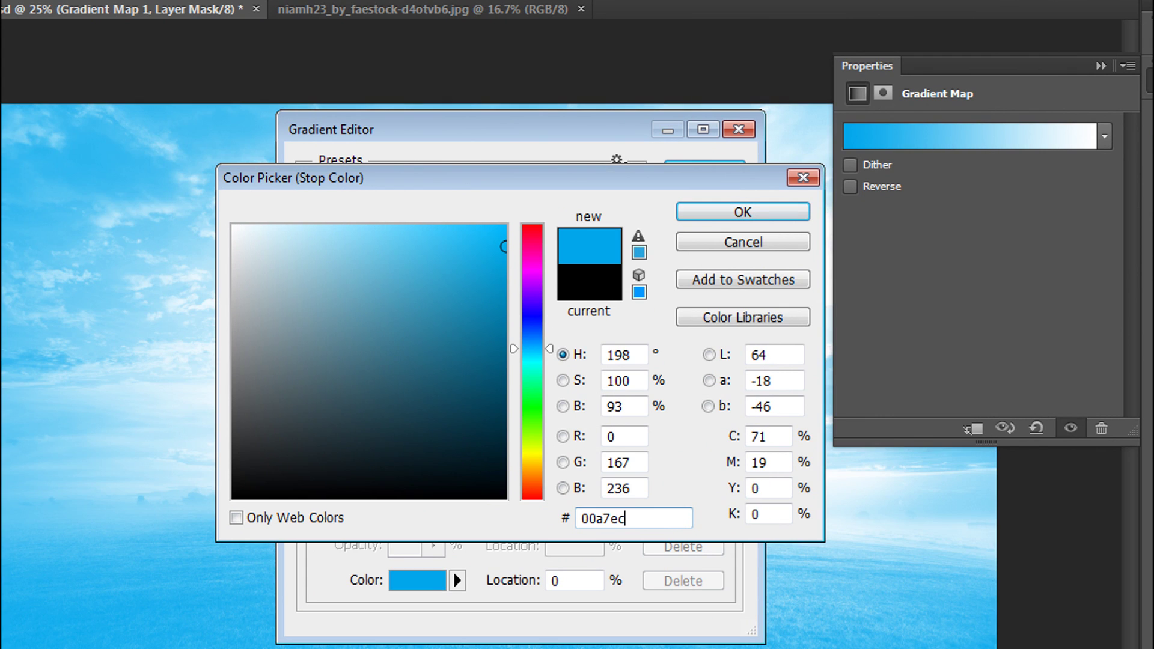
pyautogui.click(719, 215)
pyautogui.click(726, 492)
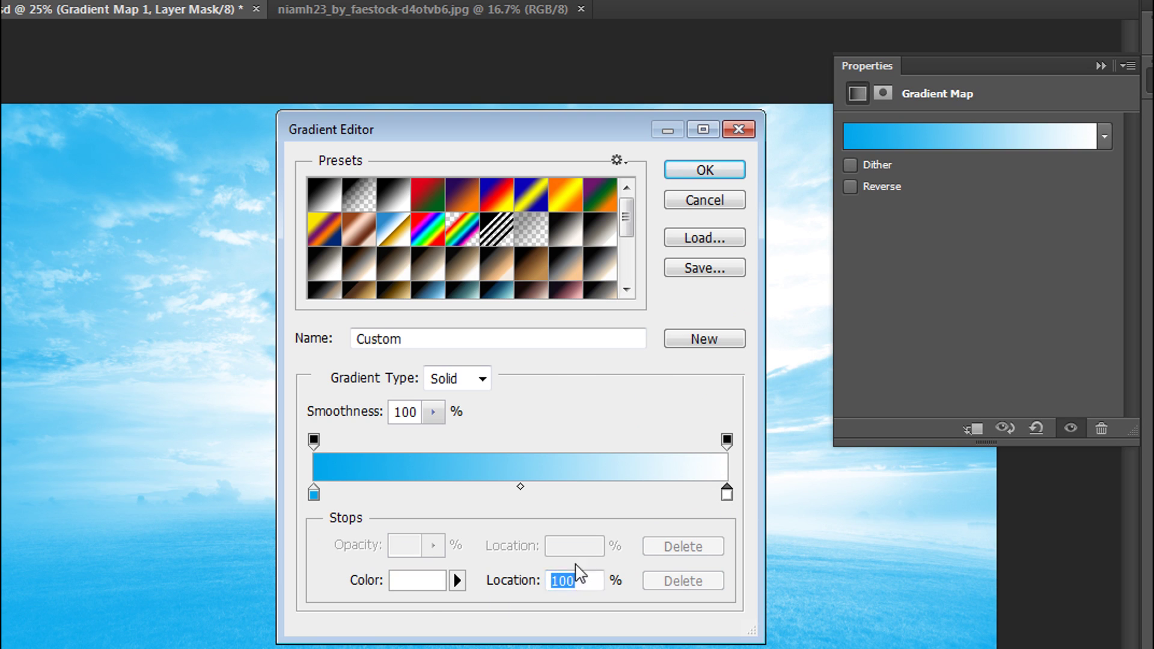
pyautogui.click(427, 586)
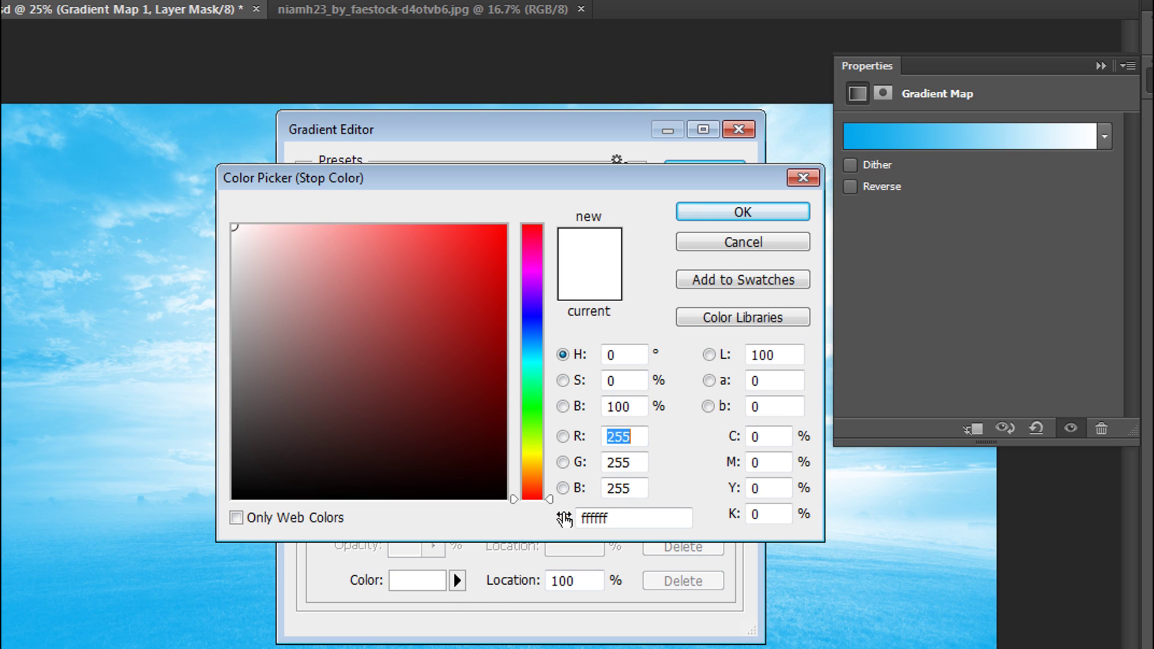
pyautogui.click(618, 517)
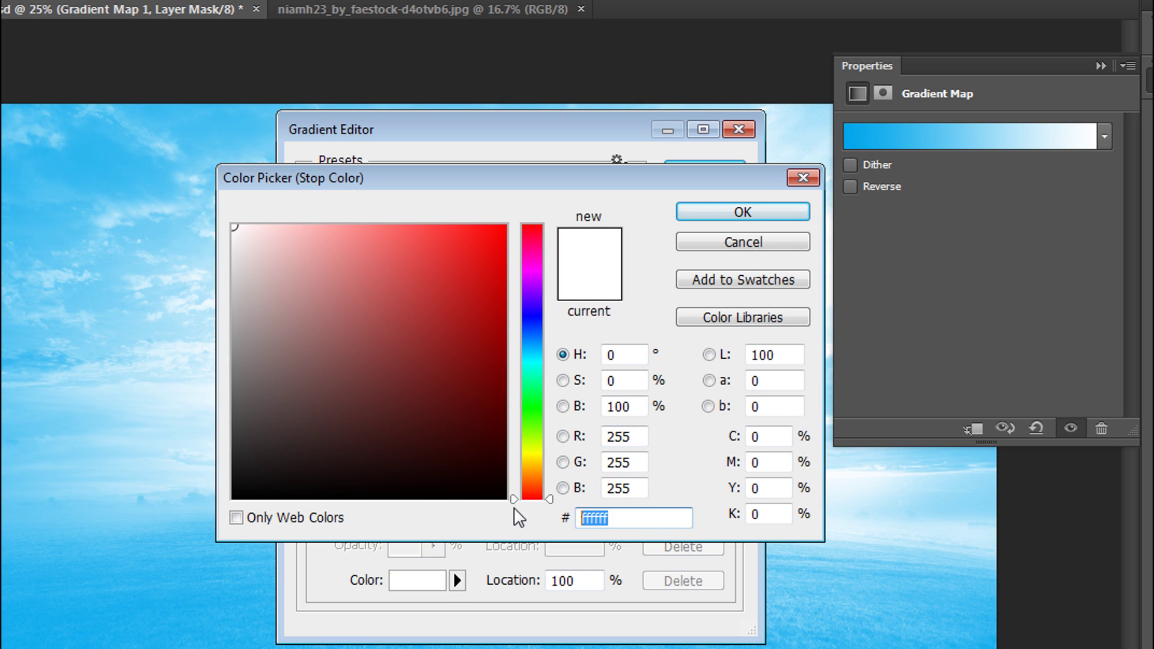
pyautogui.write('ff9c')
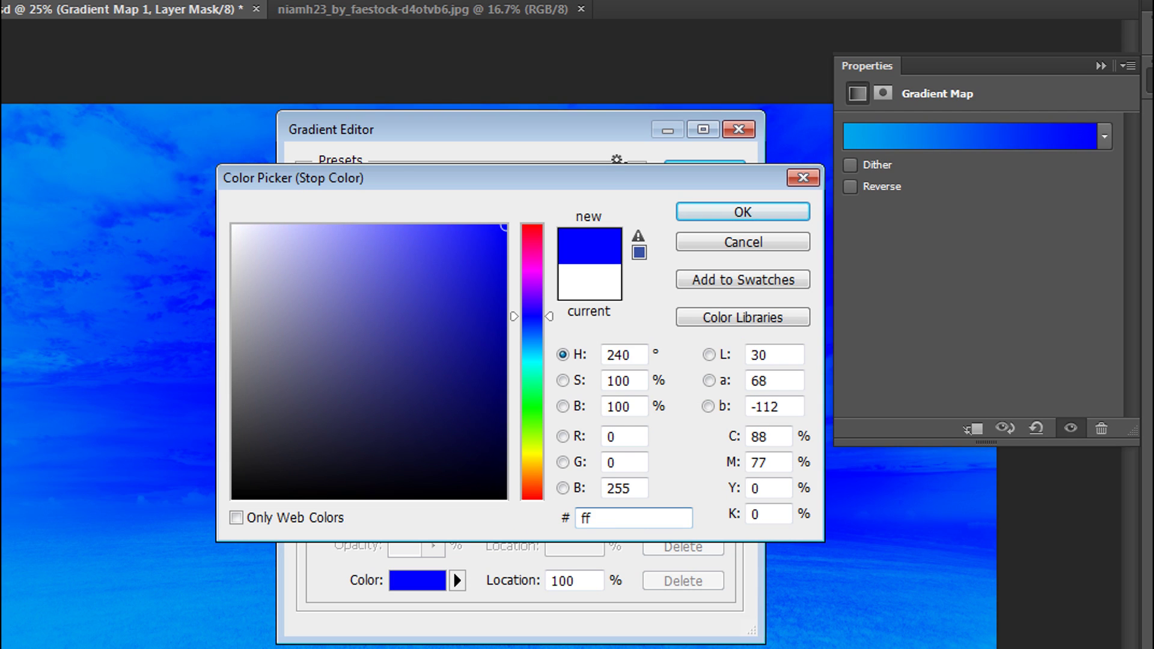
pyautogui.write('00')
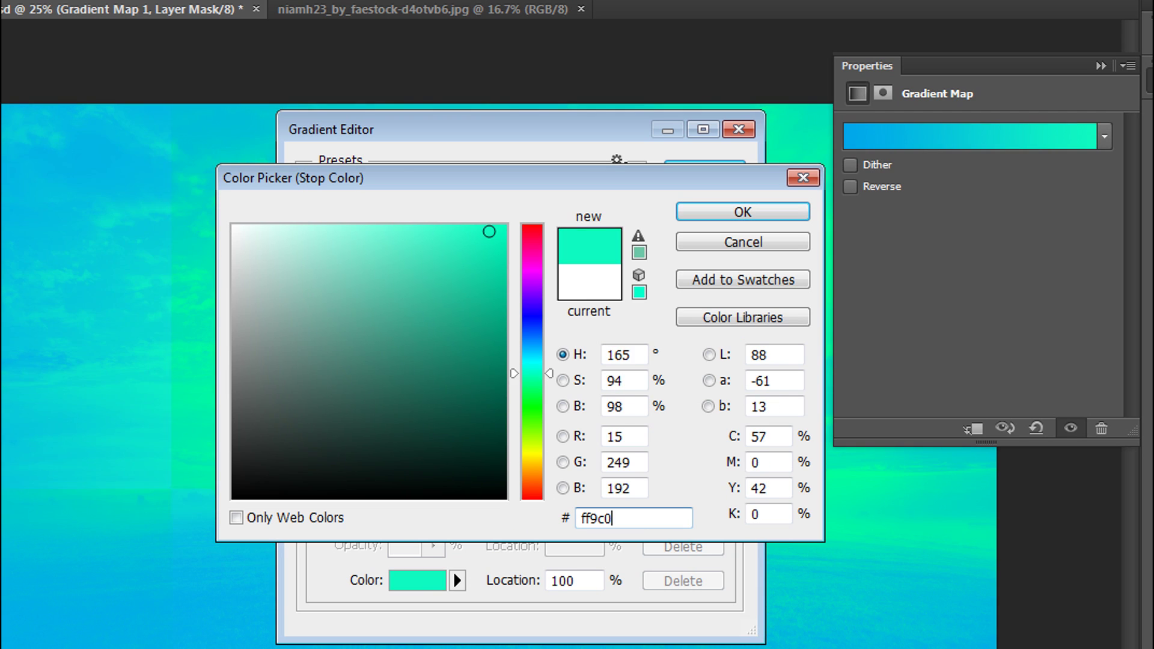
pyautogui.click(770, 214)
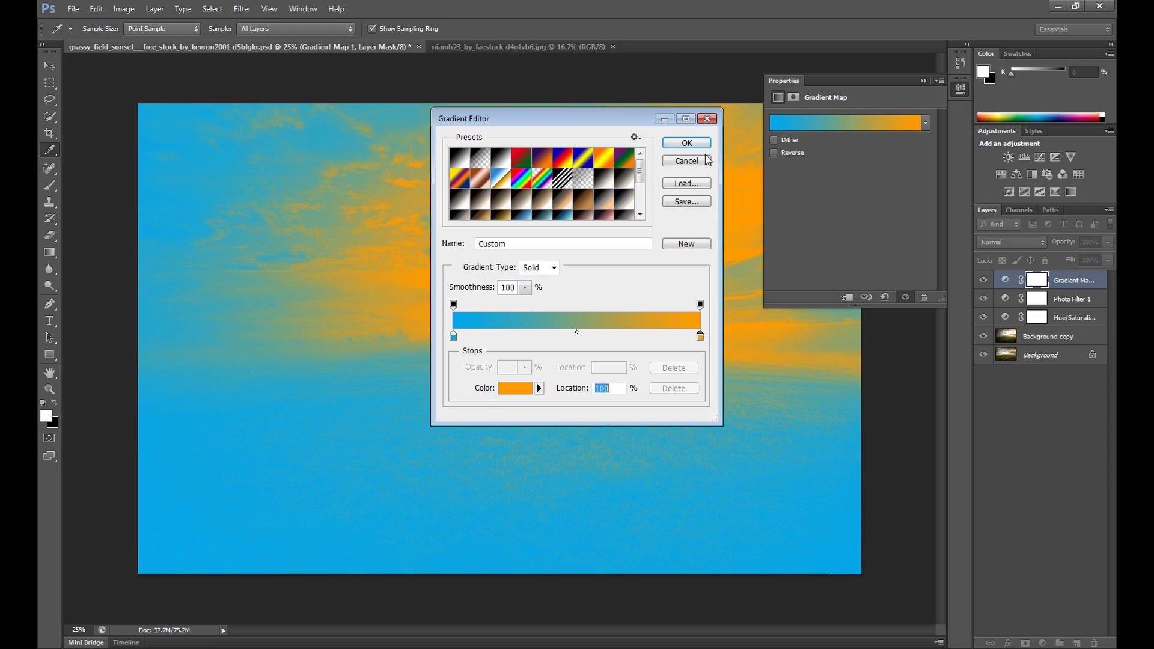
pyautogui.click(707, 171)
# Step: Blend the Gradient Map in Soft Light at 60% opacity, then select the Background copy
pyautogui.click(923, 79)
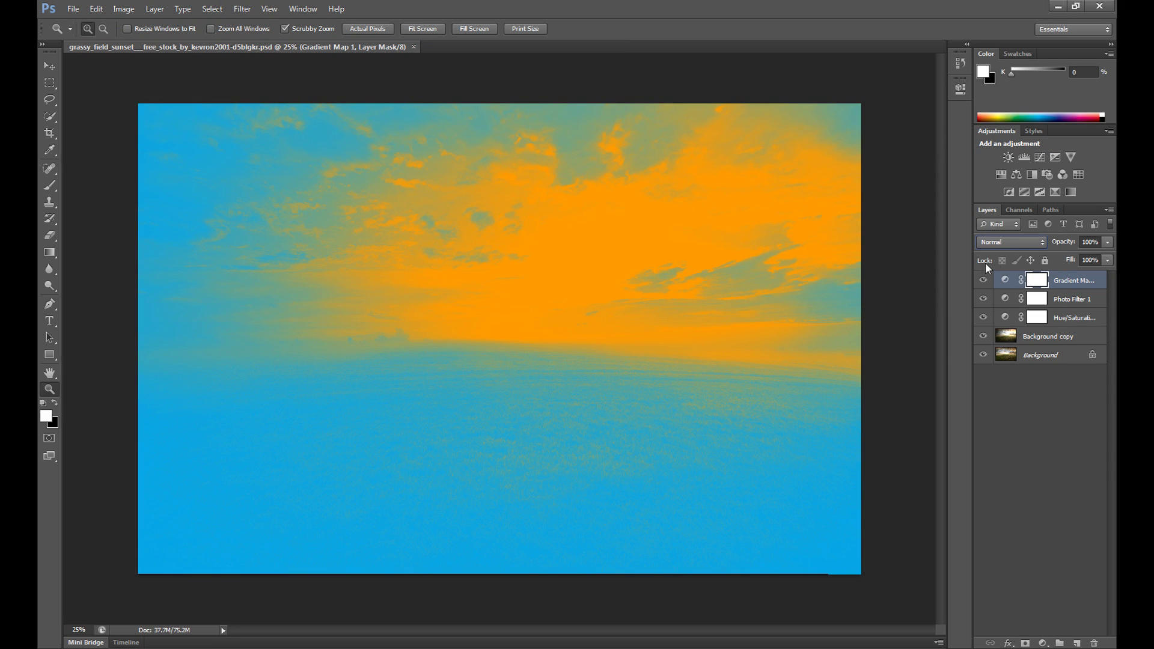
pyautogui.click(1018, 243)
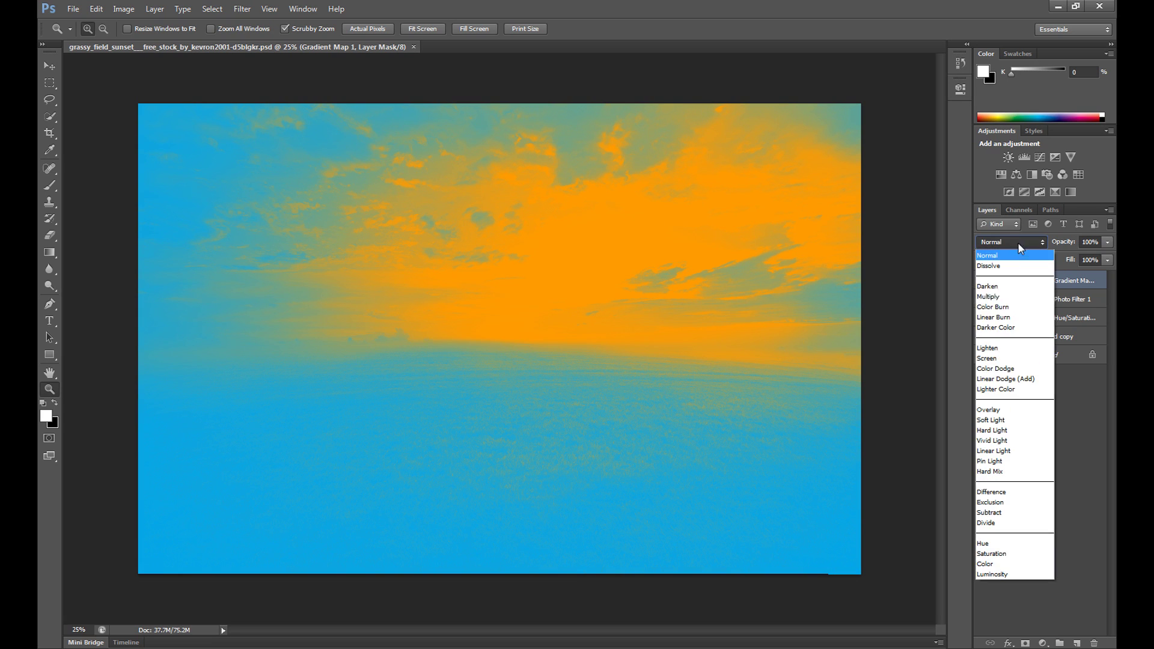
pyautogui.click(1014, 420)
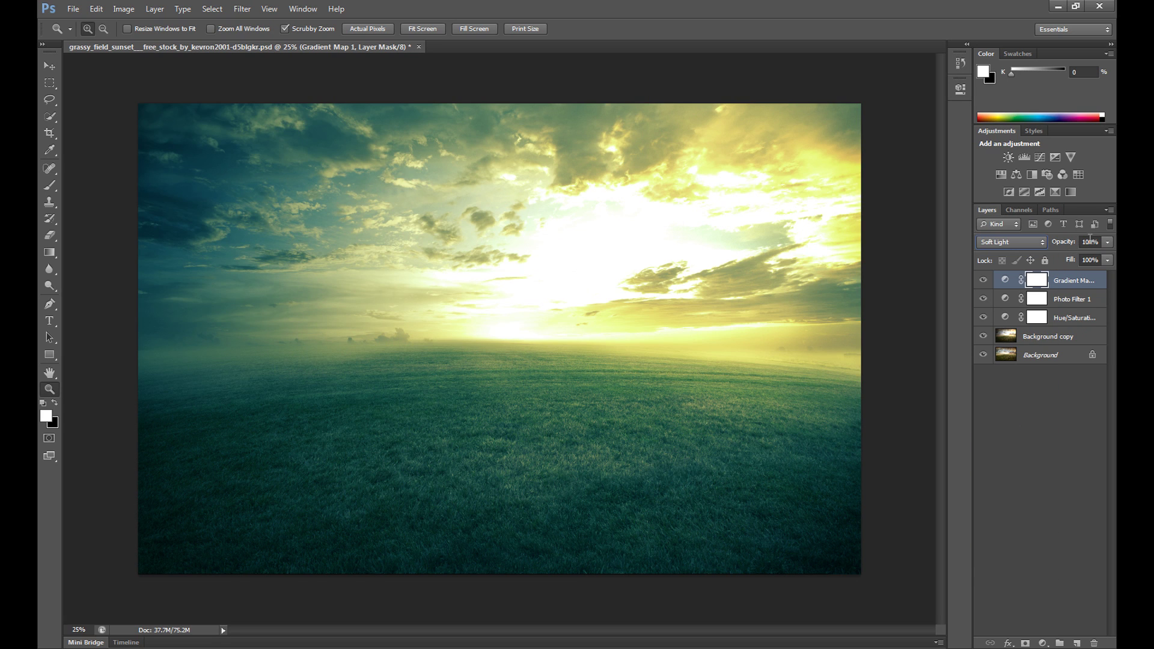
pyautogui.click(1065, 244)
pyautogui.write('60')
pyautogui.click(983, 481)
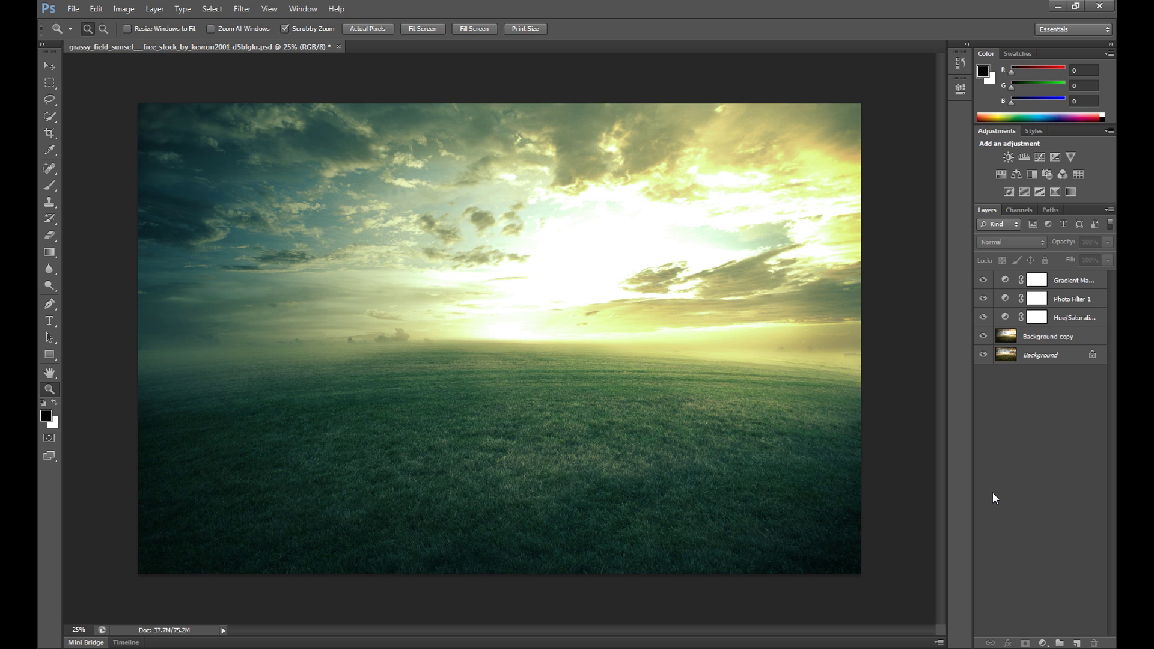
pyautogui.click(1048, 336)
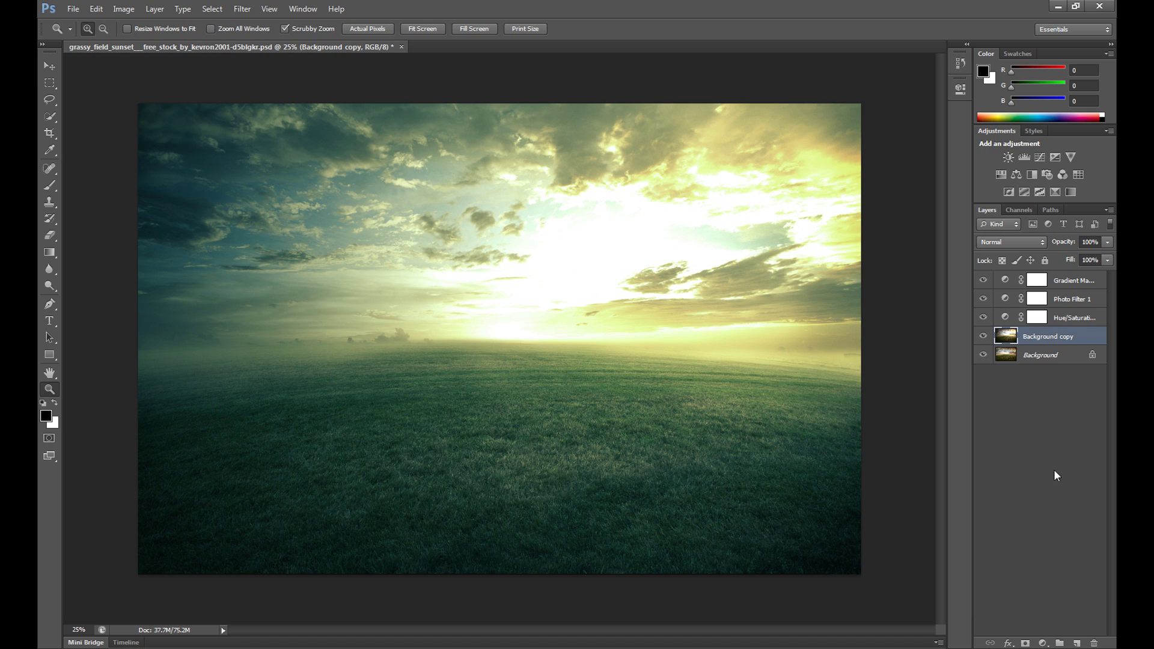
# Step: Add a new empty layer above Background copy and set a 1289 px brush
pyautogui.click(1075, 643)
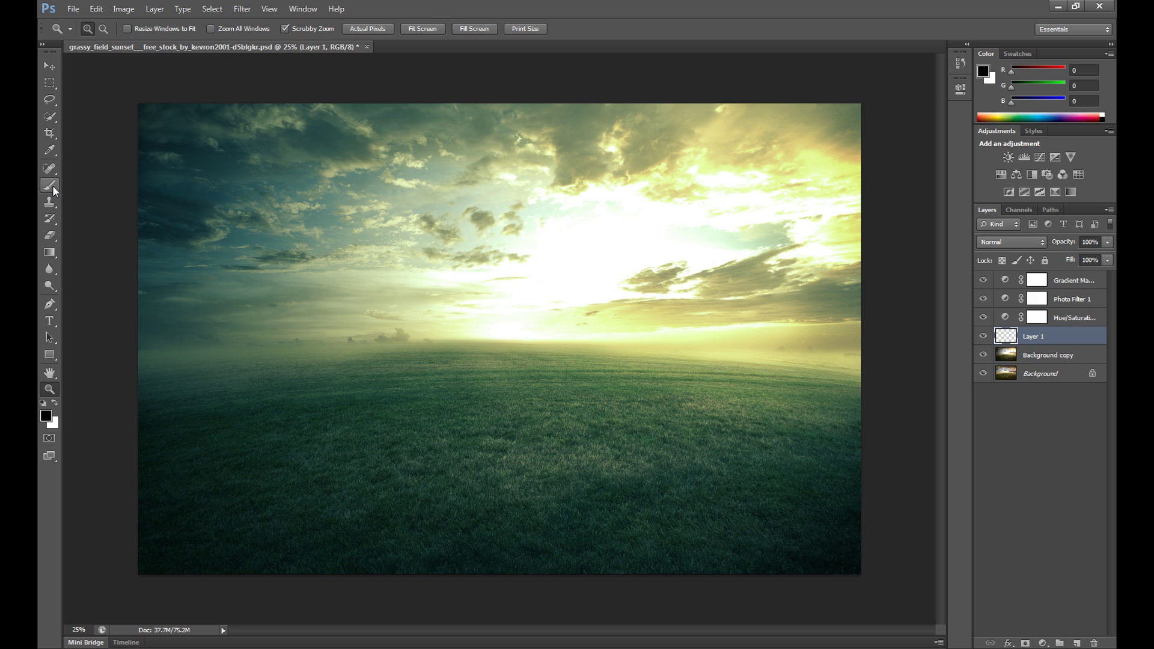
pyautogui.moveTo(52, 185); pyautogui.dragTo(95, 186)
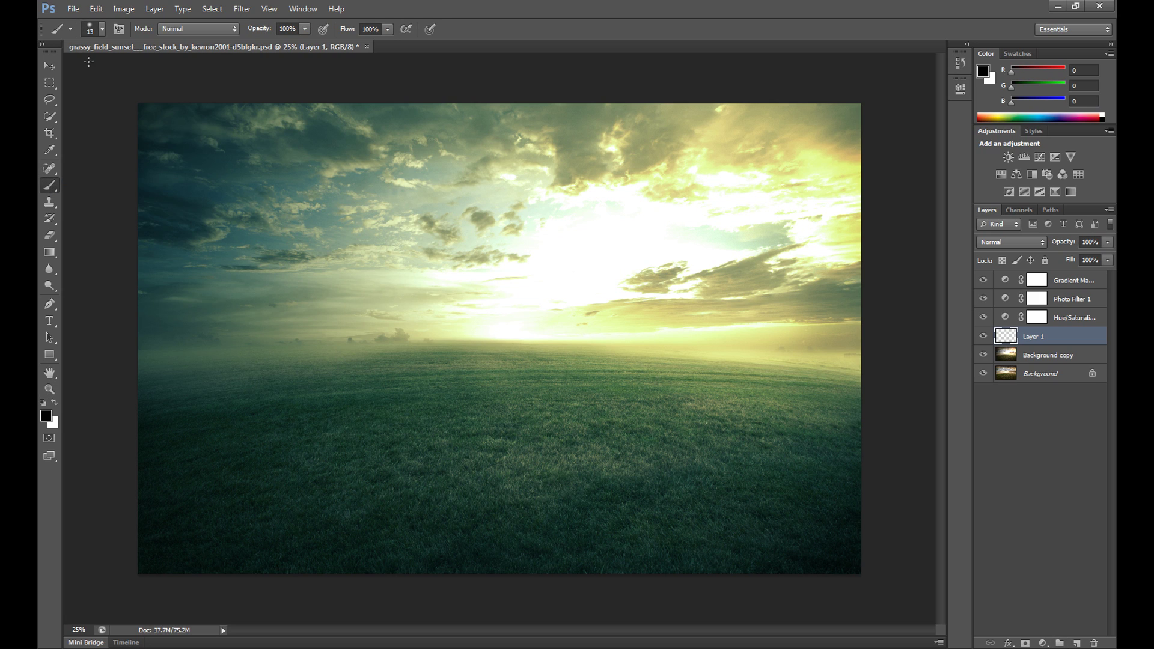
pyautogui.click(96, 30)
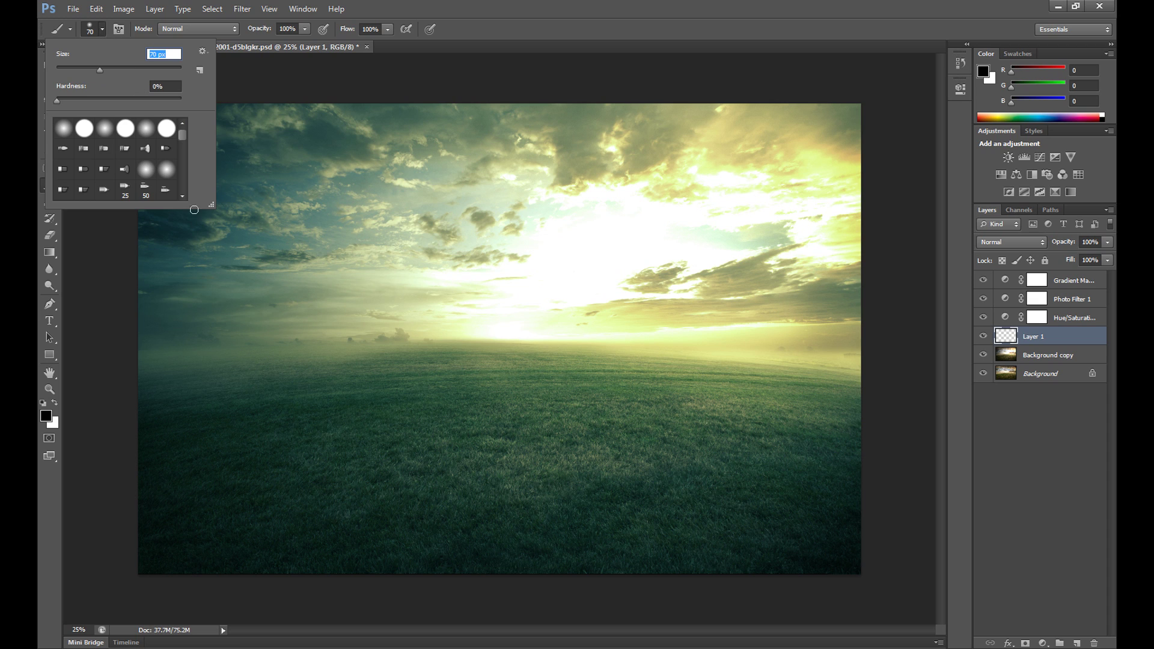
pyautogui.moveTo(149, 70); pyautogui.dragTo(170, 68)
pyautogui.moveTo(169, 69); pyautogui.dragTo(170, 68)
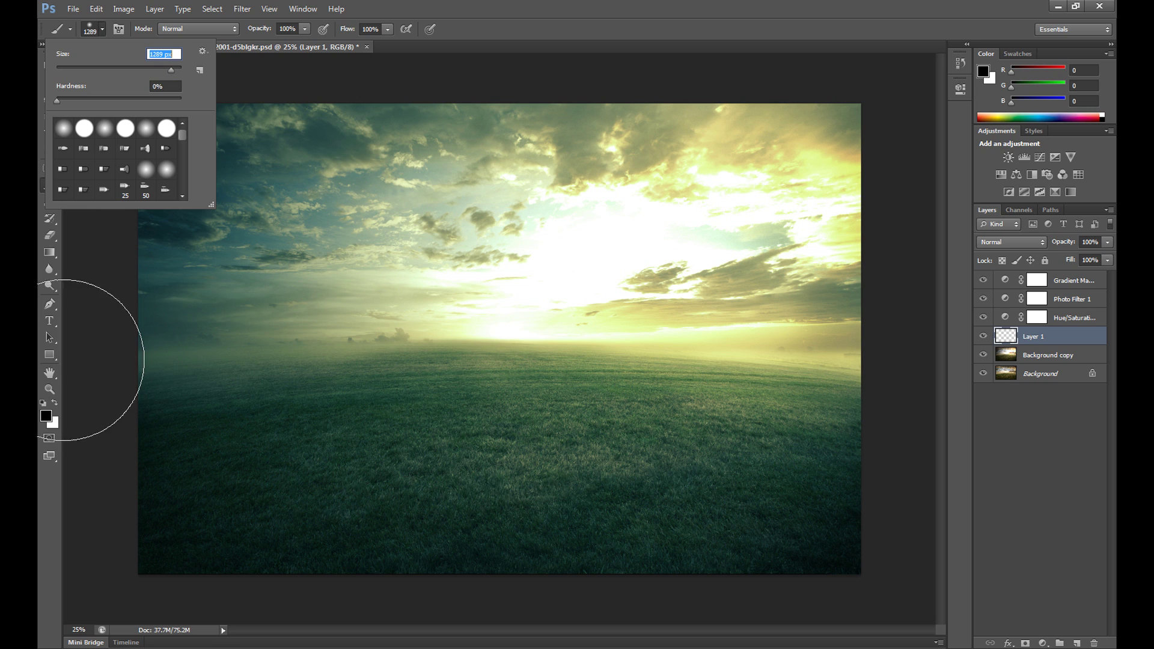
# Step: Set the foreground painting colour to pure white (#ffffff)
pyautogui.click(46, 416)
pyautogui.click(498, 228)
pyautogui.click(405, 176)
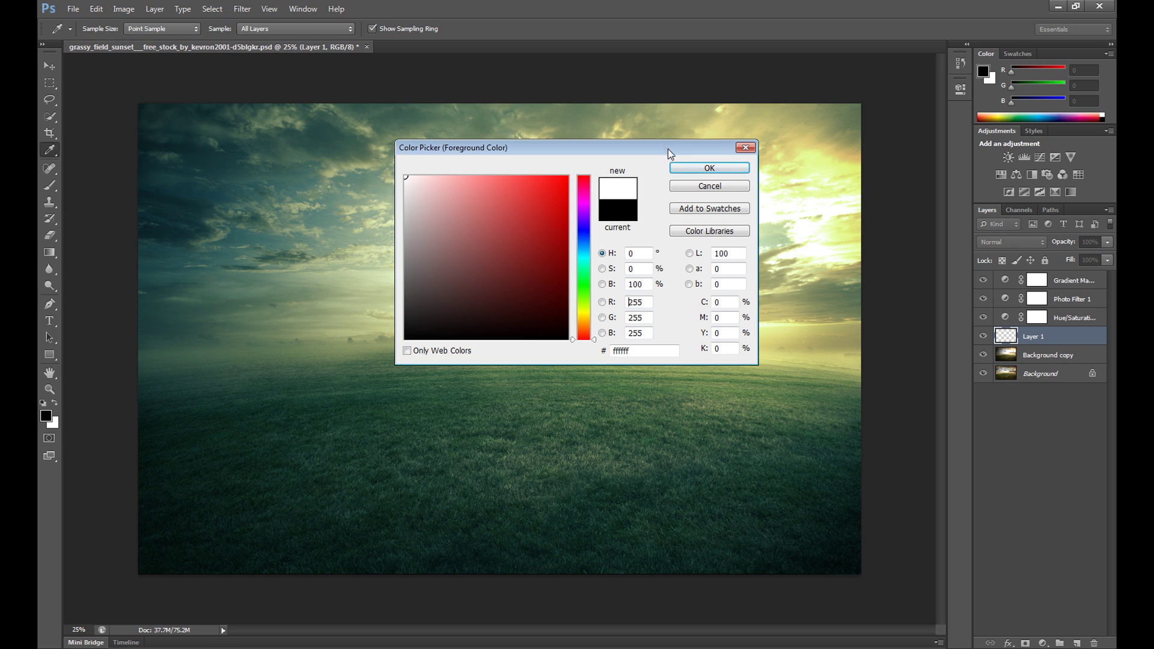
pyautogui.click(709, 168)
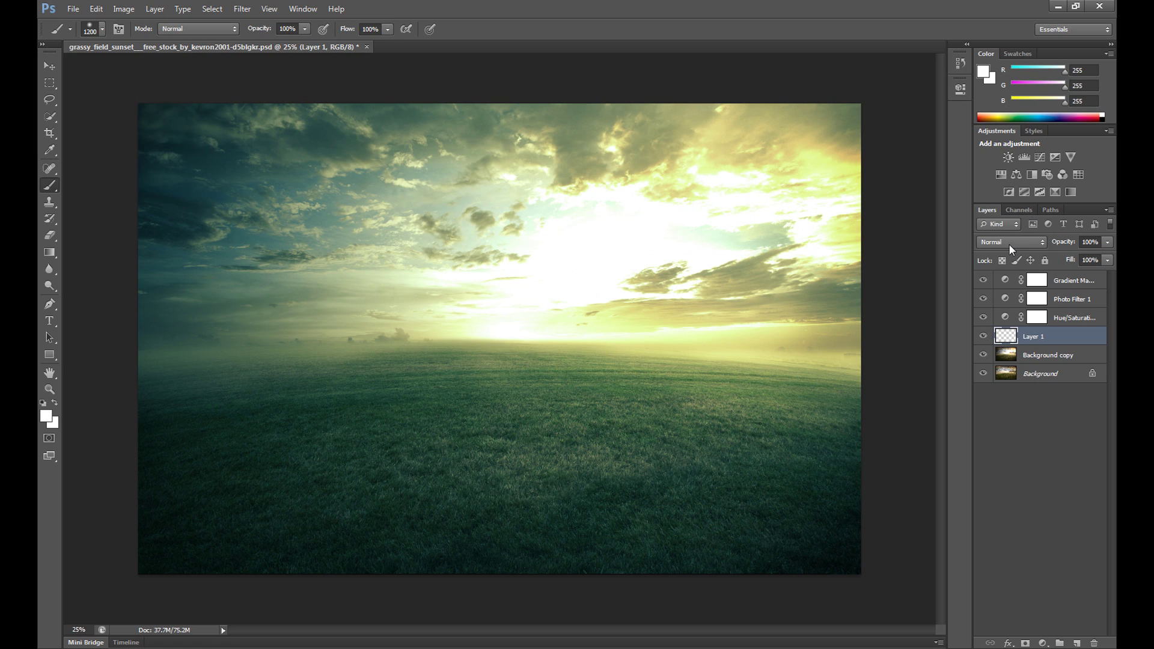
# Step: Switch Layer 1 to Overlay and paint soft white over the grass and horizon glow
pyautogui.click(1008, 243)
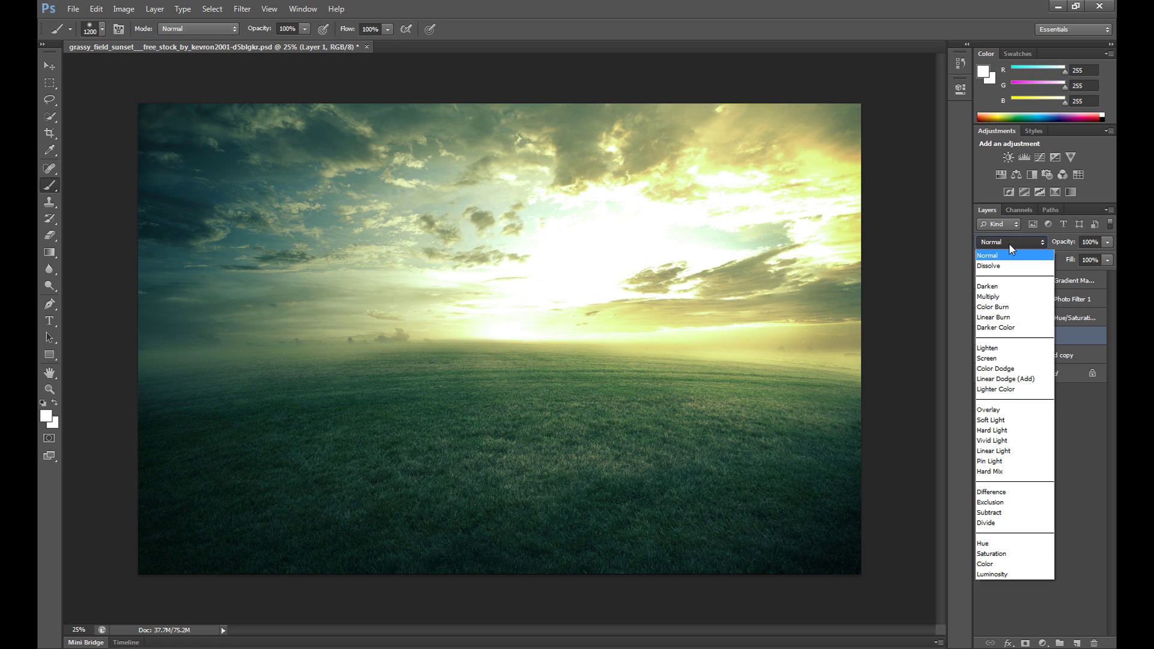
pyautogui.click(1008, 409)
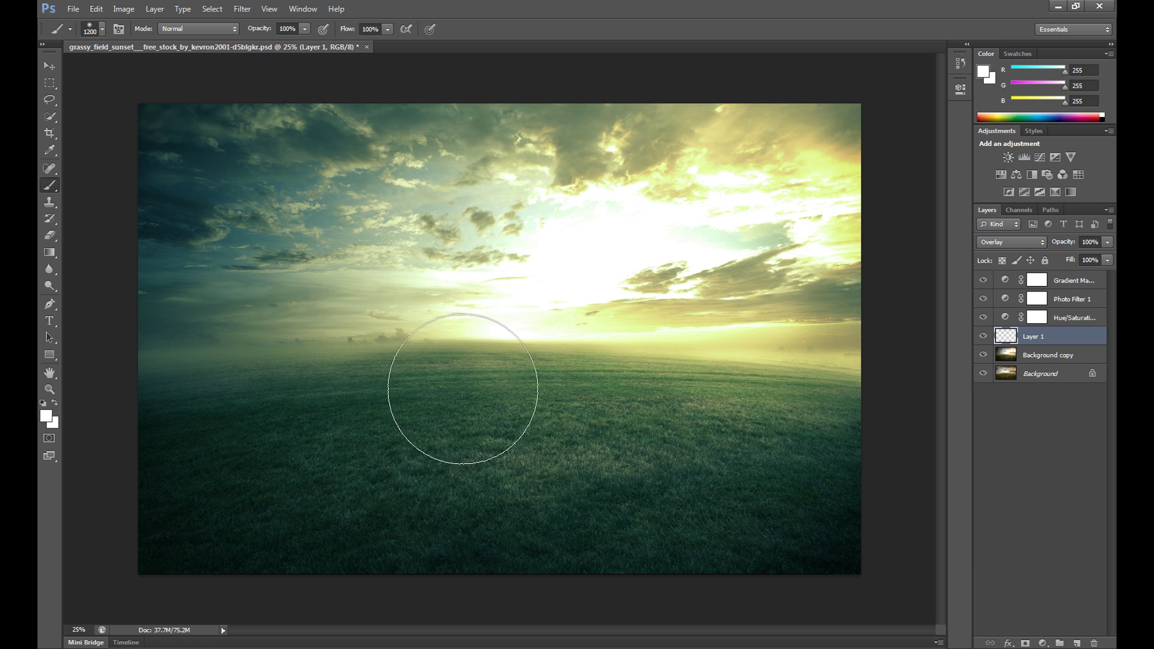
pyautogui.click(399, 420)
pyautogui.click(438, 399)
pyautogui.click(351, 437)
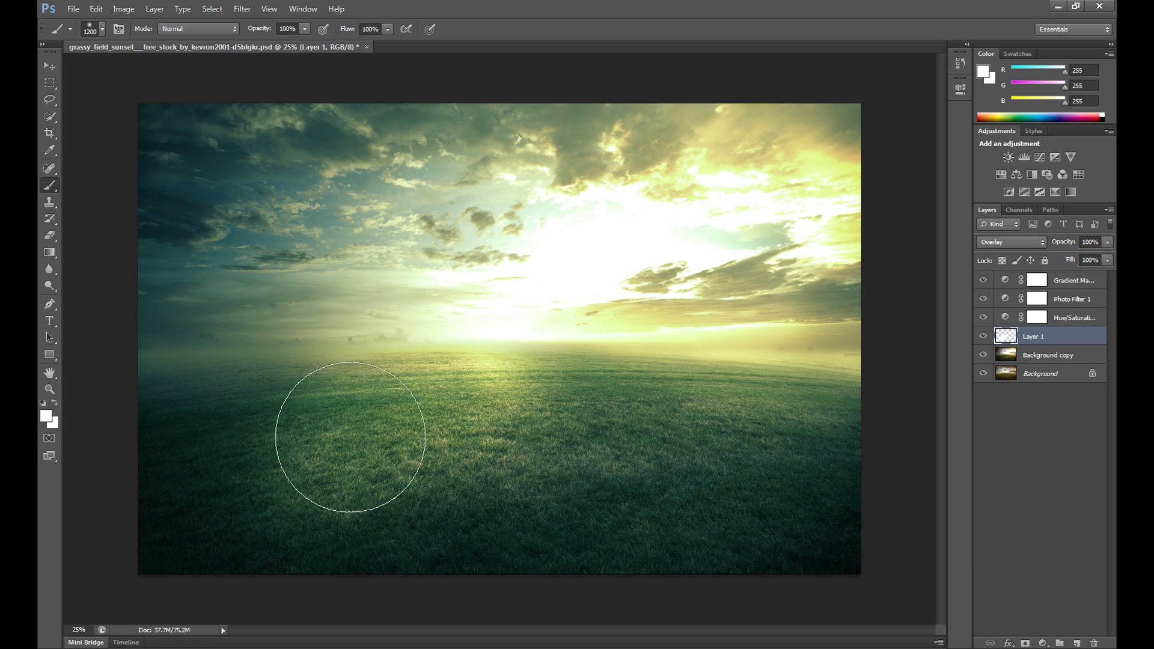
pyautogui.click(567, 353)
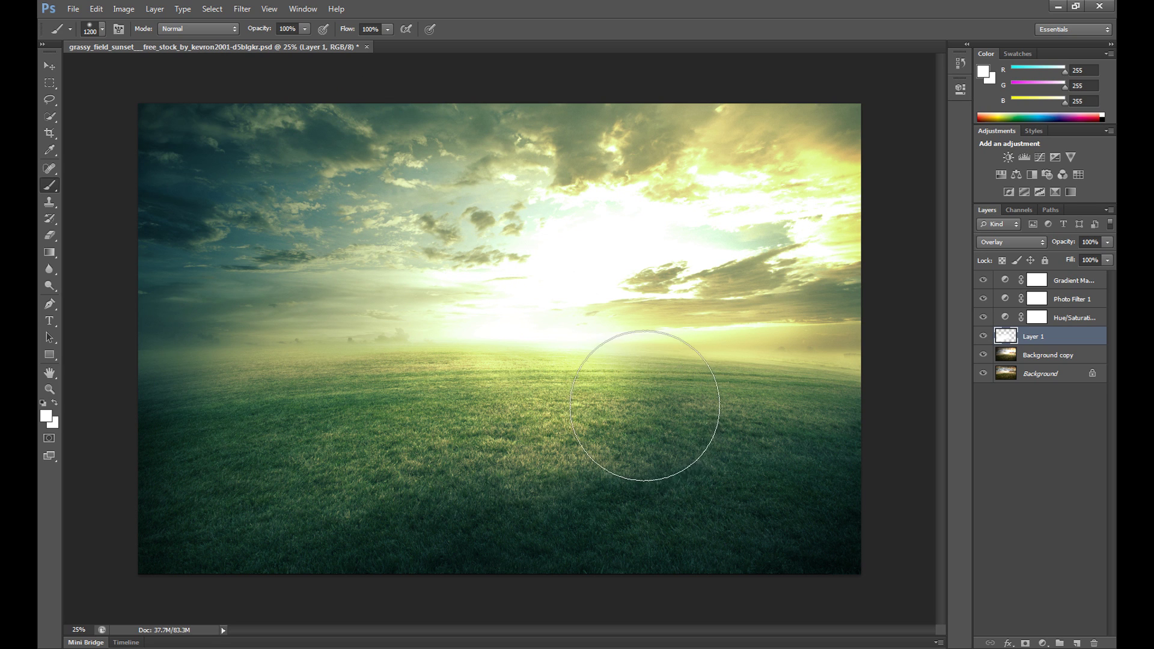
pyautogui.moveTo(645, 405); pyautogui.dragTo(687, 406)
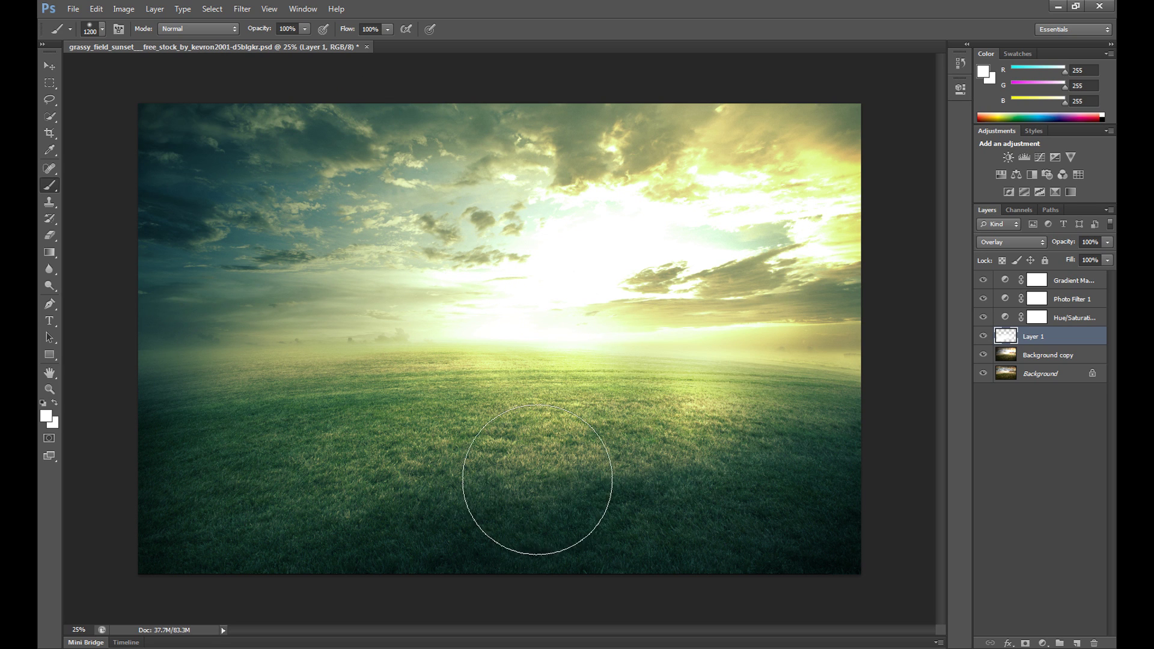
pyautogui.moveTo(537, 480); pyautogui.dragTo(443, 522)
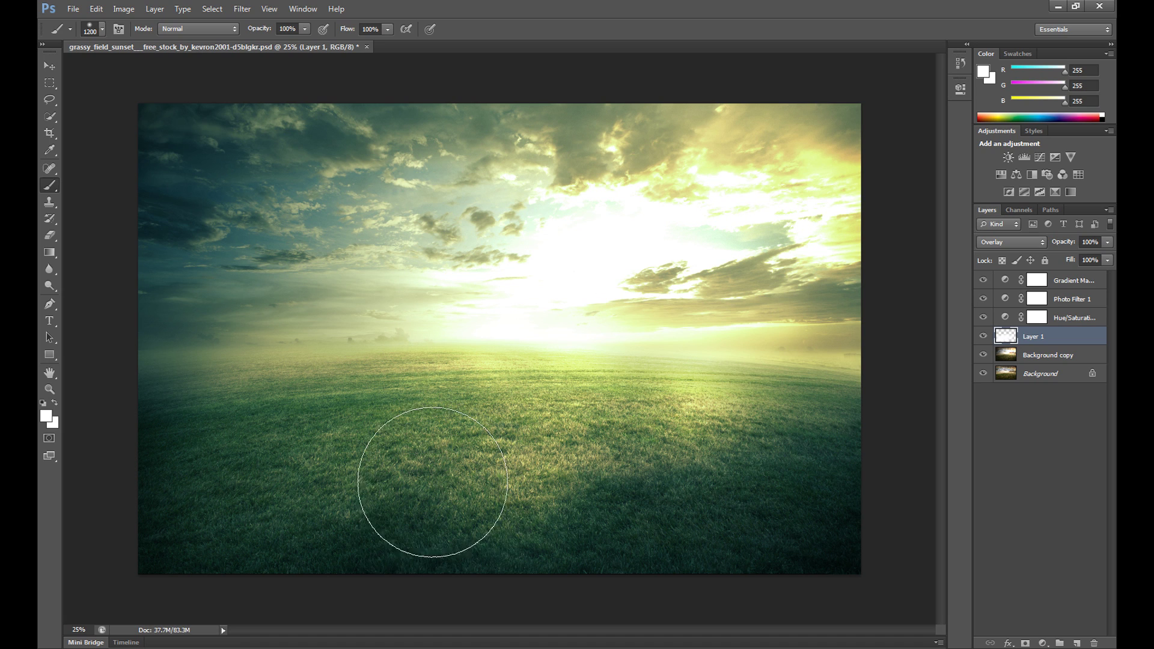
pyautogui.moveTo(432, 482)
pyautogui.mouseDown()
pyautogui.moveTo(388, 504)
pyautogui.moveTo(432, 515)
pyautogui.mouseUp()
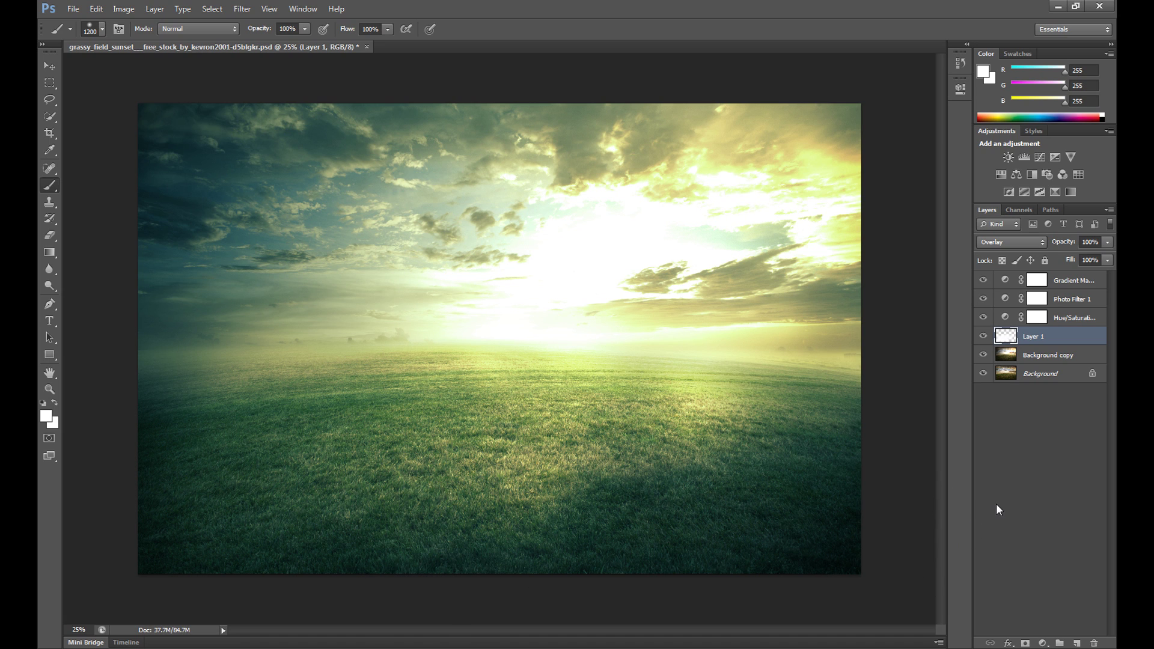
# Step: Set Layer 1's opacity to 80% and toggle its visibility to compare the lighting
pyautogui.click(1090, 242)
pyautogui.write('80')
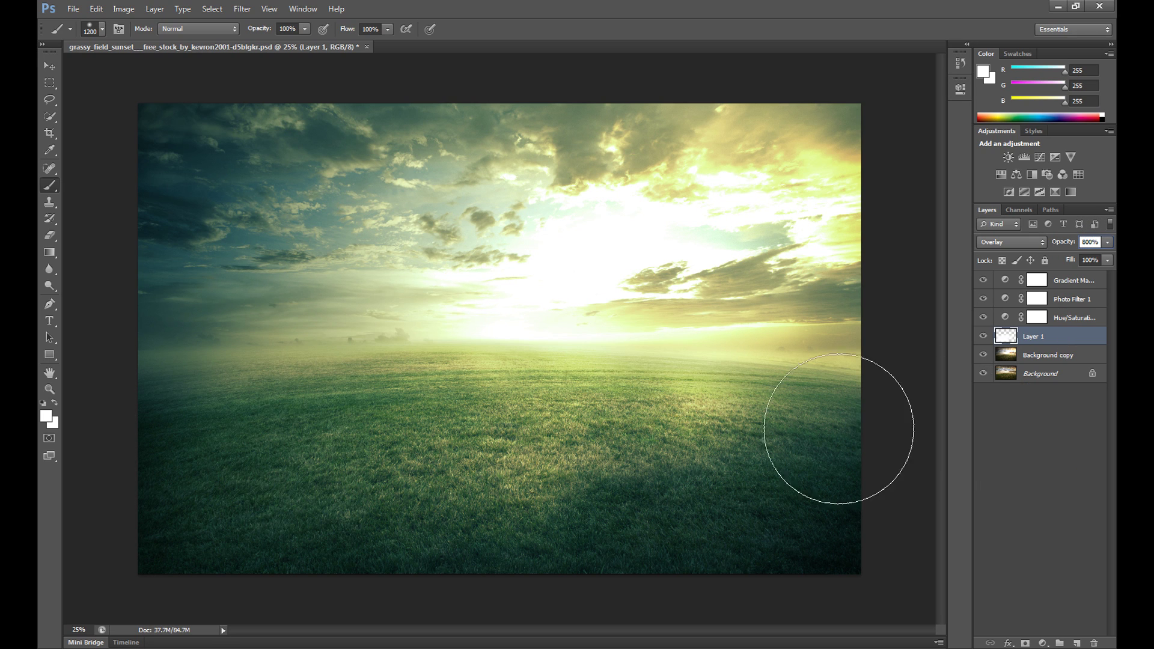
pyautogui.click(661, 495)
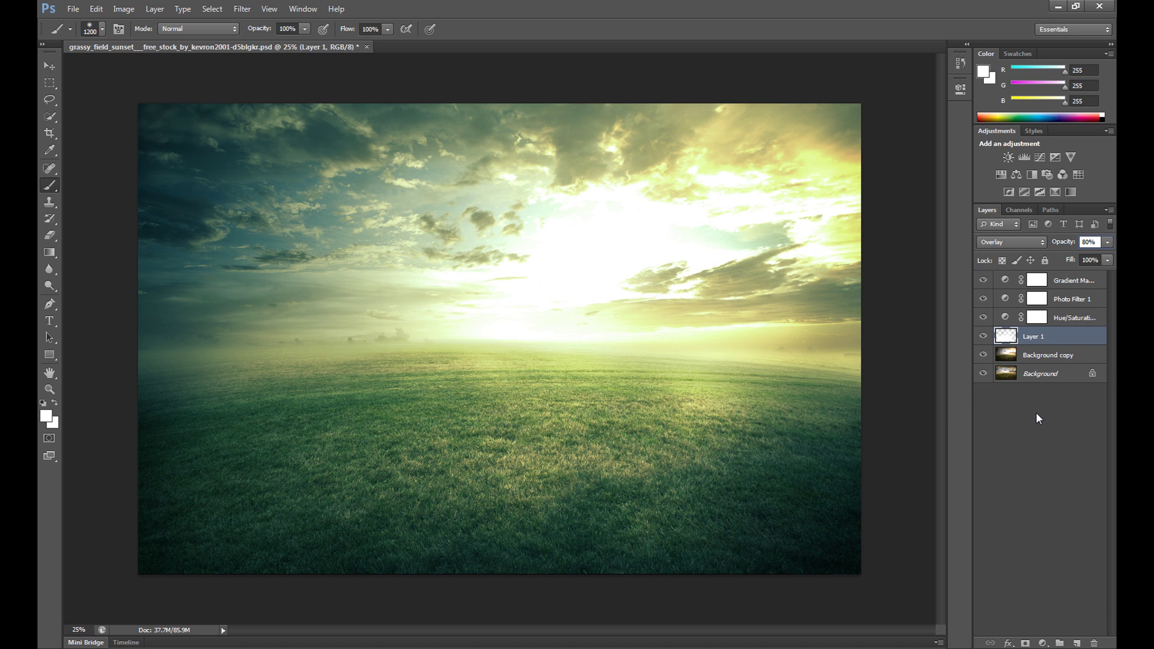
pyautogui.click(987, 340)
pyautogui.click(987, 339)
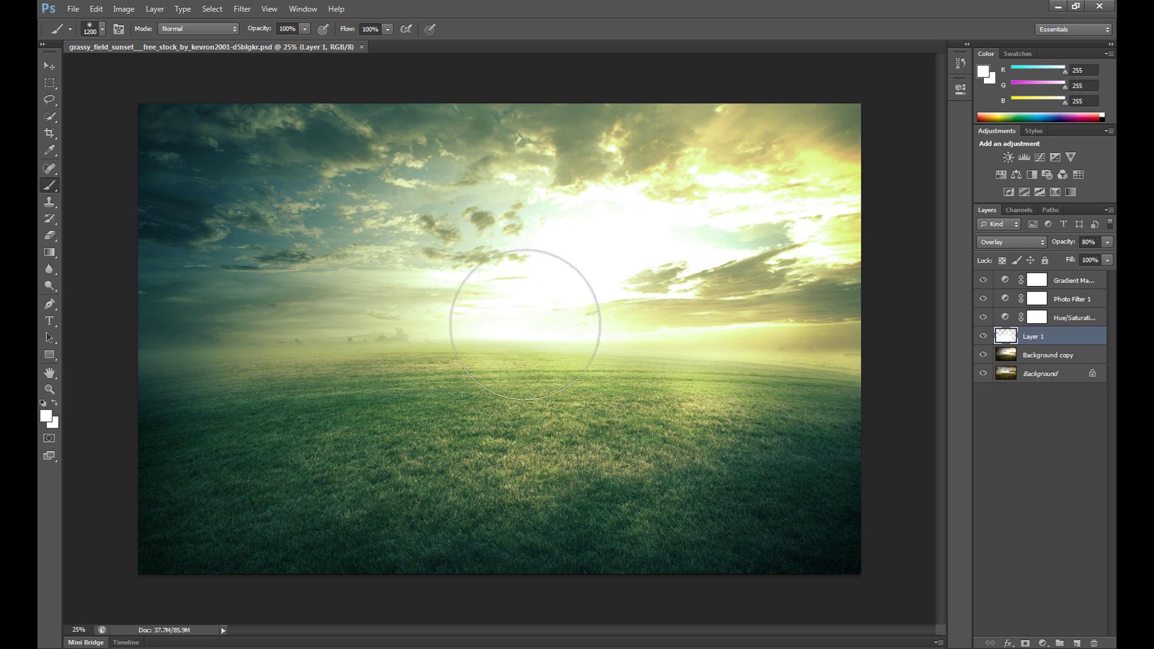
# Step: Open niamh23_by_faestock-d4otvb6.jpg from the feastock folder as a new document
pyautogui.click(66, 11)
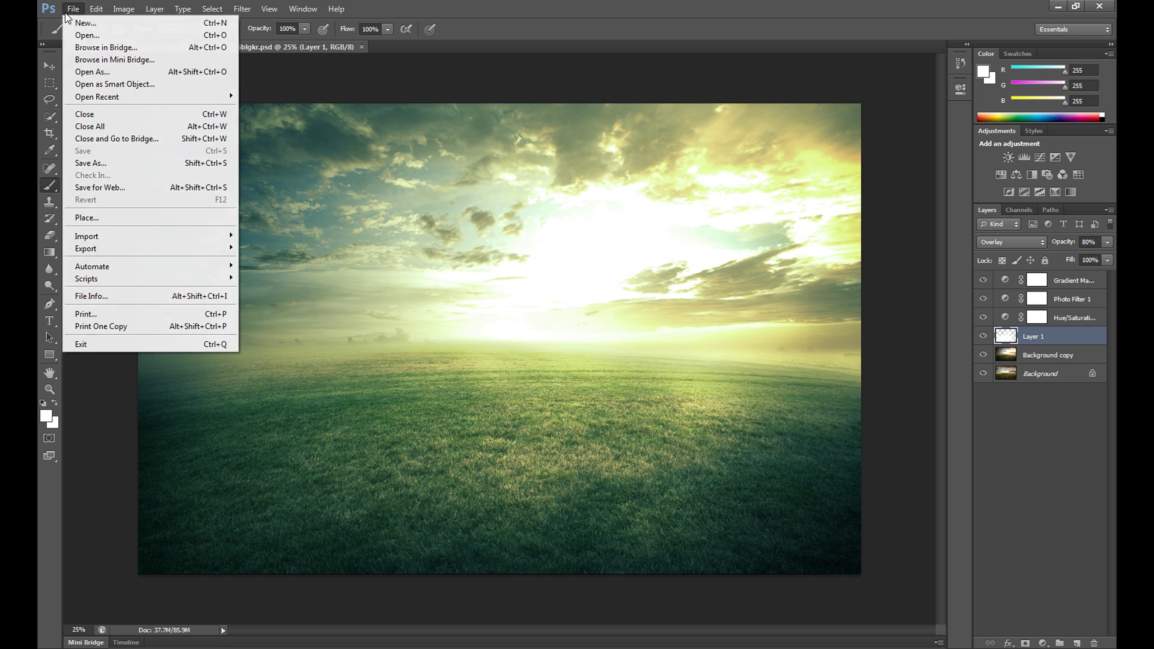
pyautogui.click(87, 35)
pyautogui.moveTo(744, 176); pyautogui.dragTo(741, 251)
pyautogui.doubleClick(528, 190)
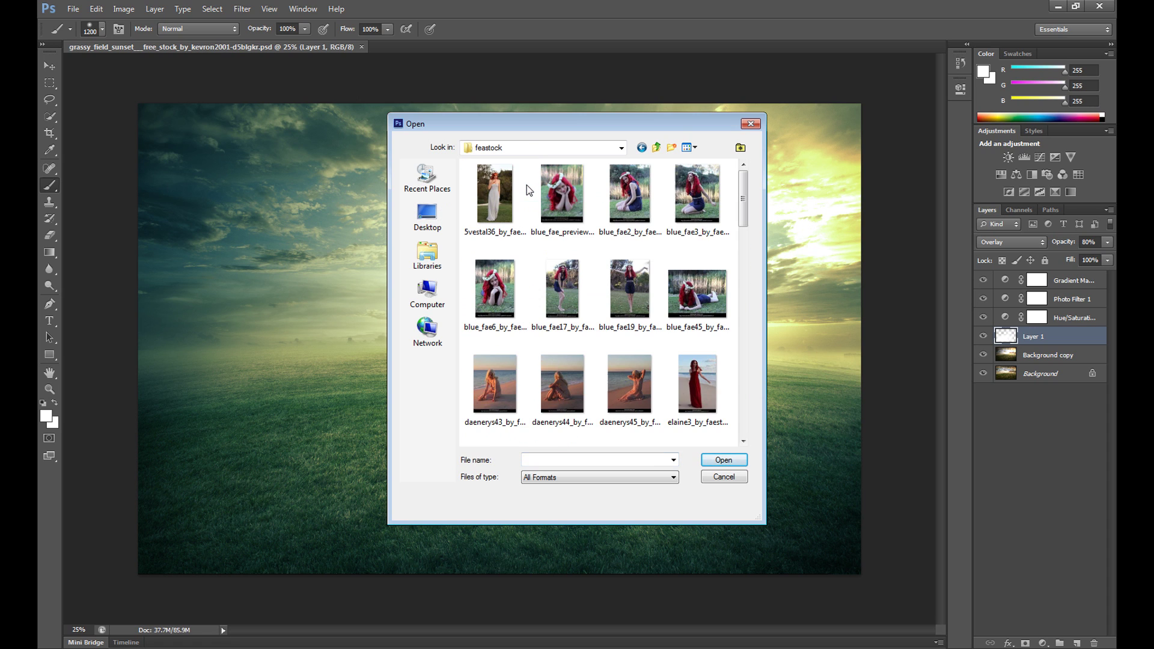
pyautogui.click(742, 255)
pyautogui.moveTo(743, 255); pyautogui.dragTo(742, 336)
pyautogui.click(494, 375)
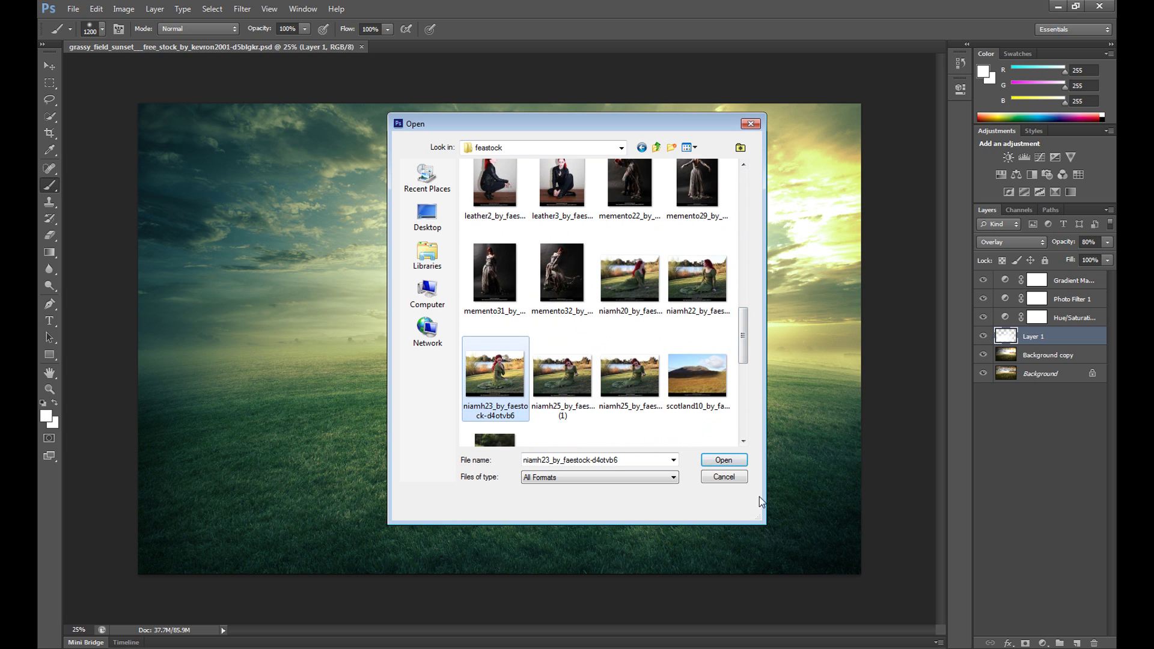
pyautogui.click(724, 460)
pyautogui.click(56, 395)
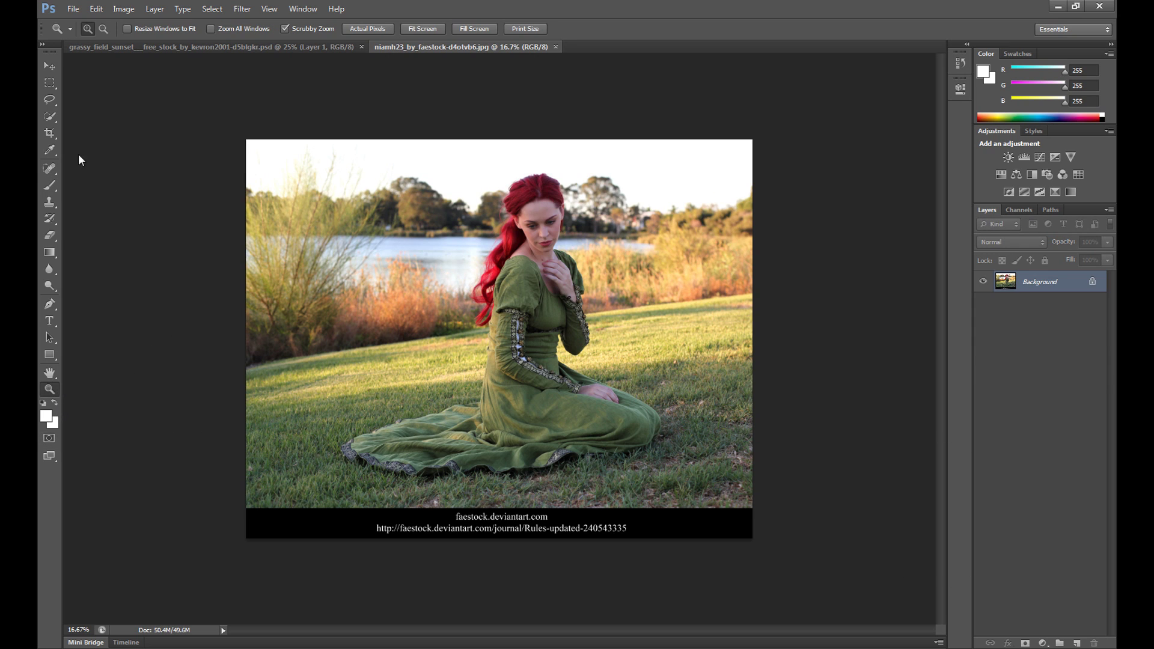
# Step: Zoom in on the dress hem and start a Pen path along it, undoing one misplaced anchor
pyautogui.click(382, 452)
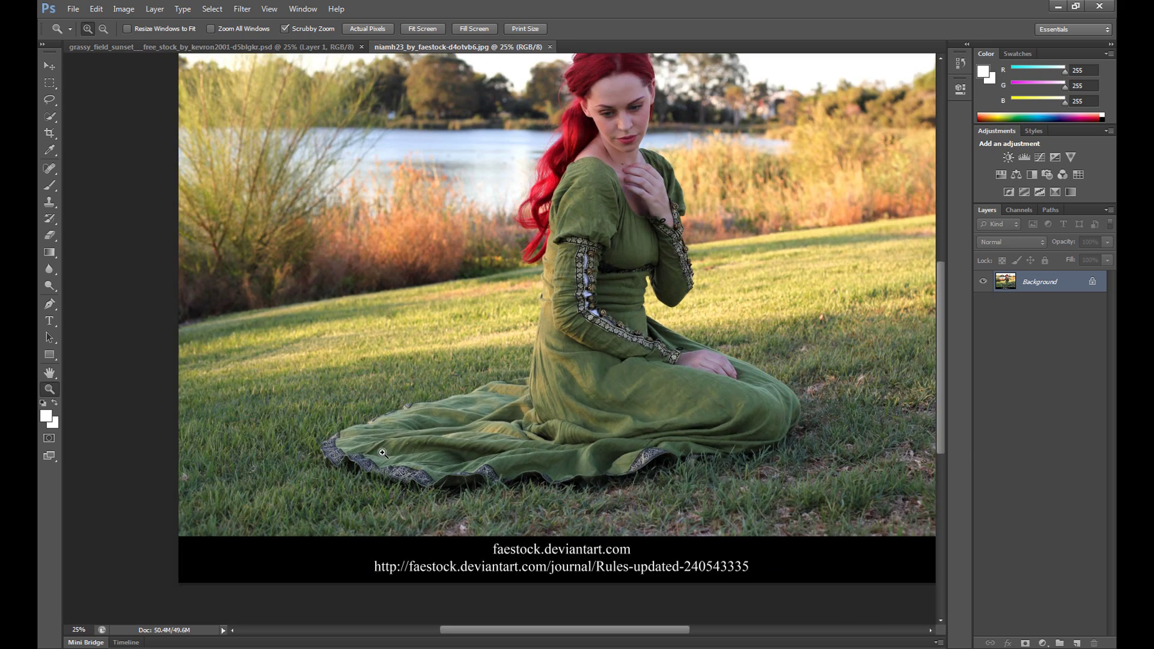
pyautogui.click(415, 441)
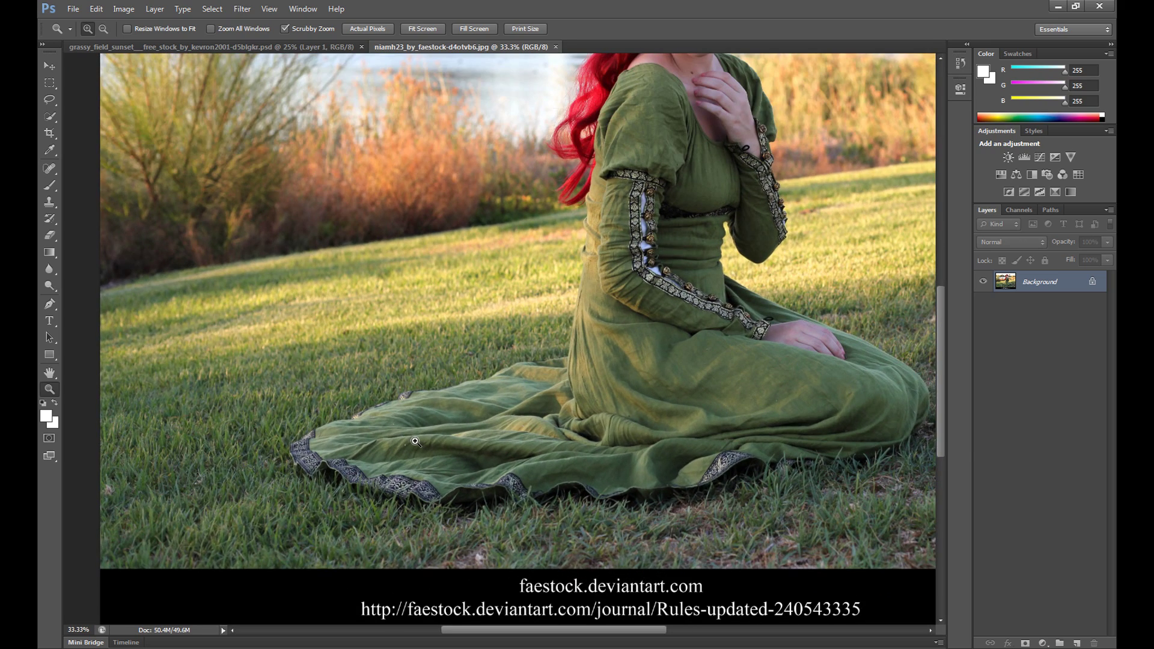
pyautogui.click(415, 442)
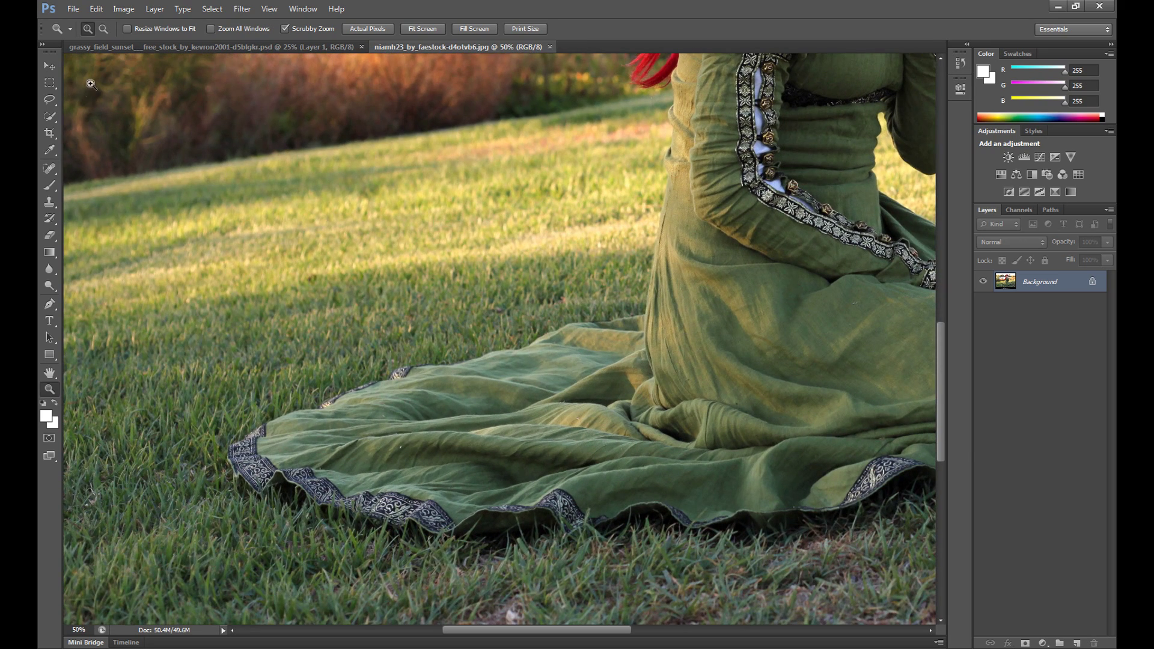
pyautogui.press('p')
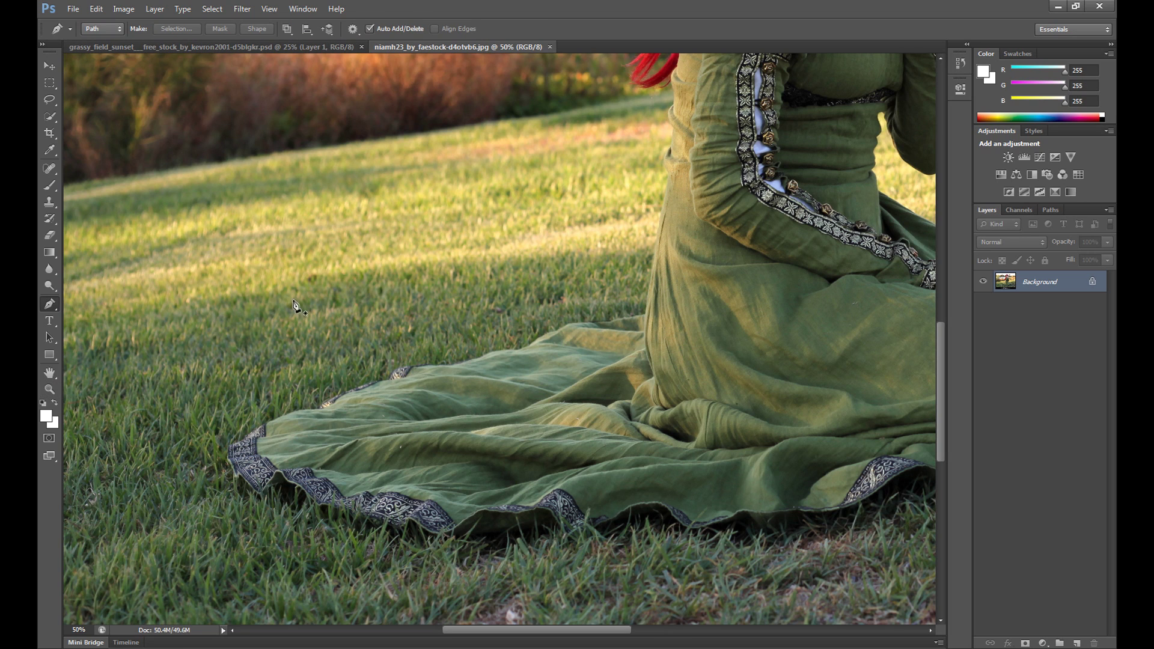
pyautogui.click(247, 433)
pyautogui.click(280, 416)
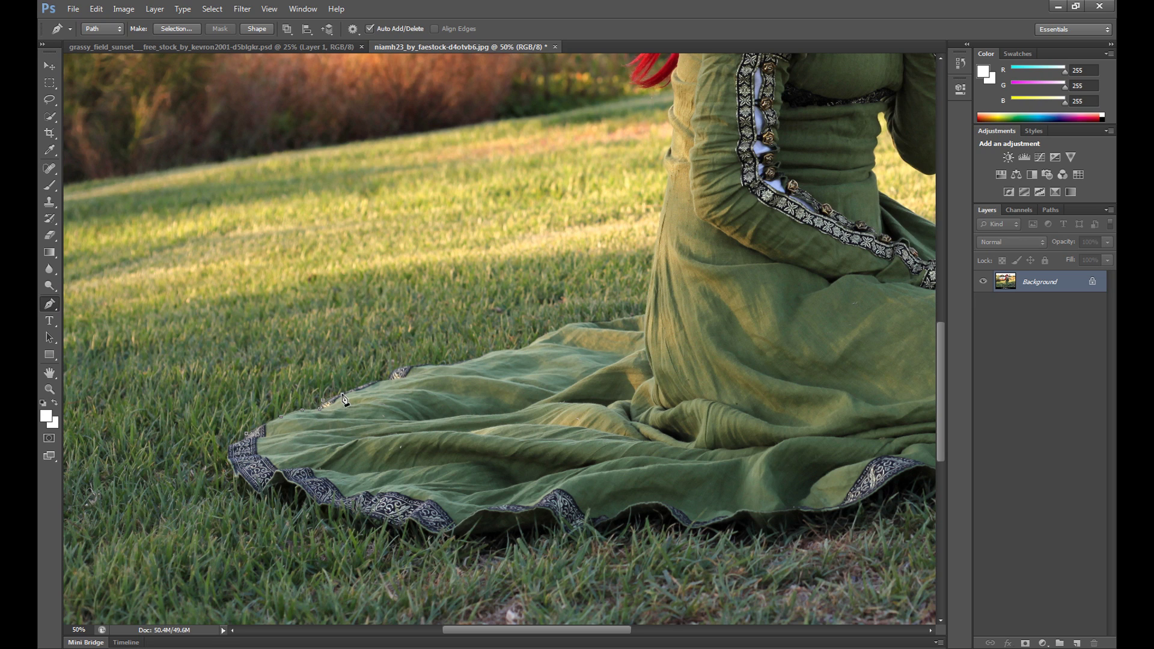
pyautogui.click(415, 364)
pyautogui.click(450, 364)
pyautogui.click(468, 360)
pyautogui.click(487, 353)
pyautogui.click(589, 322)
pyautogui.click(613, 325)
pyautogui.click(97, 9)
pyautogui.click(117, 48)
# Step: Extend the path up the dress side and bodice, then along the underside of the hair
pyautogui.click(660, 227)
pyautogui.scroll(3, 669, 192)
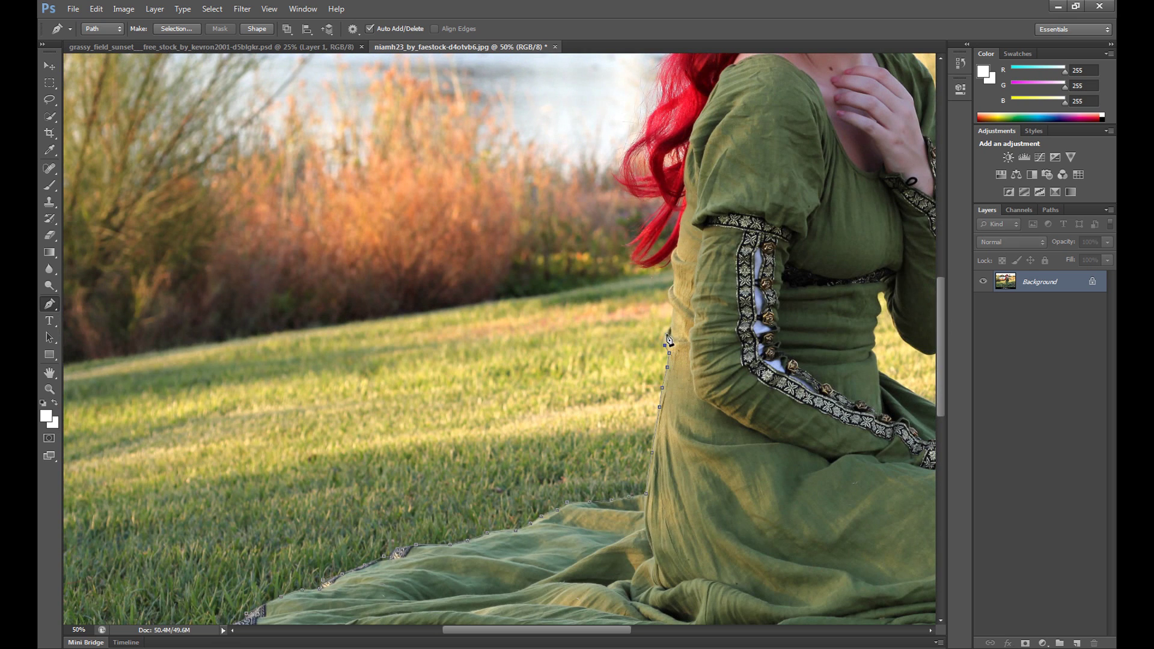
pyautogui.click(669, 330)
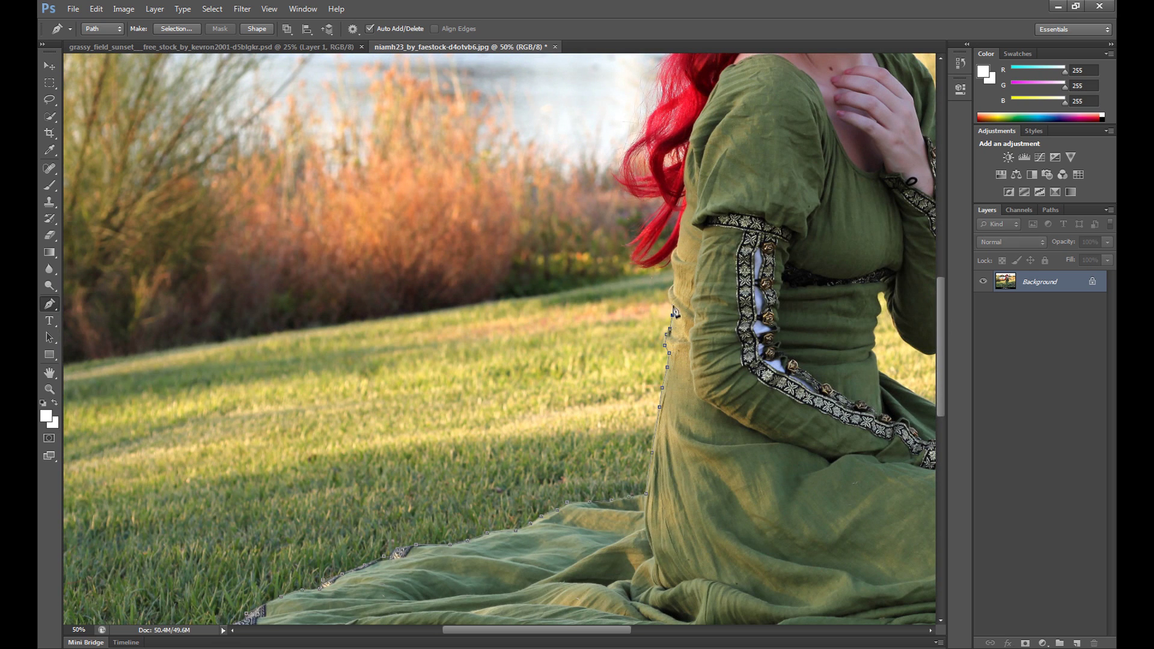
pyautogui.click(663, 265)
pyautogui.click(652, 267)
pyautogui.click(641, 265)
pyautogui.click(632, 260)
pyautogui.click(625, 247)
pyautogui.click(638, 243)
pyautogui.click(653, 220)
pyautogui.click(665, 201)
pyautogui.moveTo(642, 123); pyautogui.dragTo(655, 387)
# Step: Trace the path up the hair's left edge and across the top of the hair
pyautogui.click(659, 357)
pyautogui.click(659, 344)
pyautogui.click(667, 333)
pyautogui.click(684, 314)
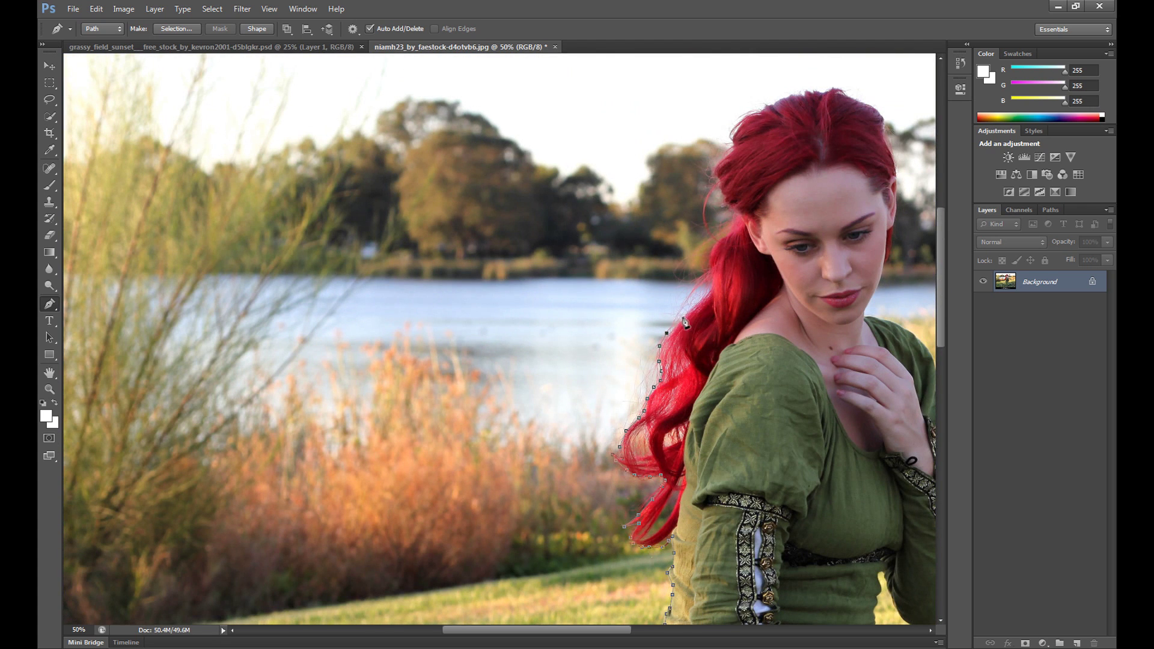
pyautogui.click(694, 303)
pyautogui.click(703, 294)
pyautogui.click(709, 267)
pyautogui.click(714, 241)
pyautogui.click(713, 171)
pyautogui.click(723, 156)
pyautogui.click(733, 126)
pyautogui.click(740, 119)
pyautogui.click(756, 112)
pyautogui.click(765, 107)
pyautogui.click(778, 98)
pyautogui.click(792, 94)
pyautogui.click(805, 92)
pyautogui.click(817, 92)
pyautogui.click(824, 91)
pyautogui.click(832, 89)
pyautogui.click(840, 89)
pyautogui.click(843, 94)
pyautogui.click(855, 98)
pyautogui.click(867, 104)
# Step: Continue the path down the hair's right edge and neck to the dress shoulder
pyautogui.click(896, 168)
pyautogui.click(897, 187)
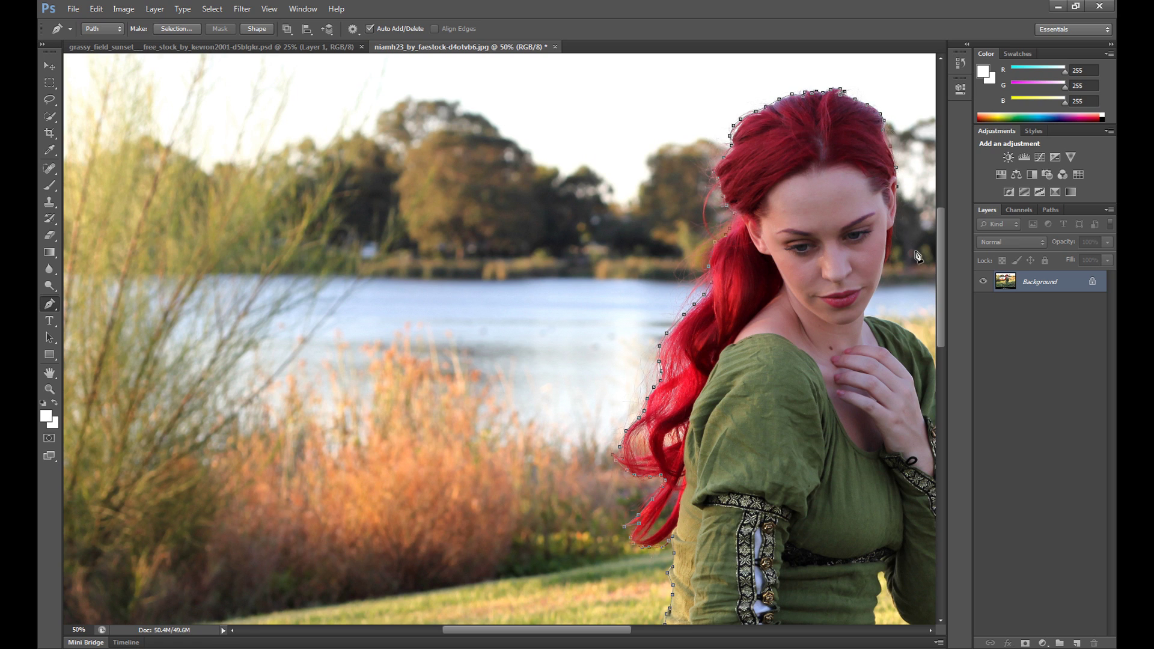
pyautogui.click(896, 205)
pyautogui.click(896, 225)
pyautogui.click(892, 241)
pyautogui.click(888, 258)
pyautogui.click(877, 287)
pyautogui.click(870, 301)
pyautogui.click(863, 313)
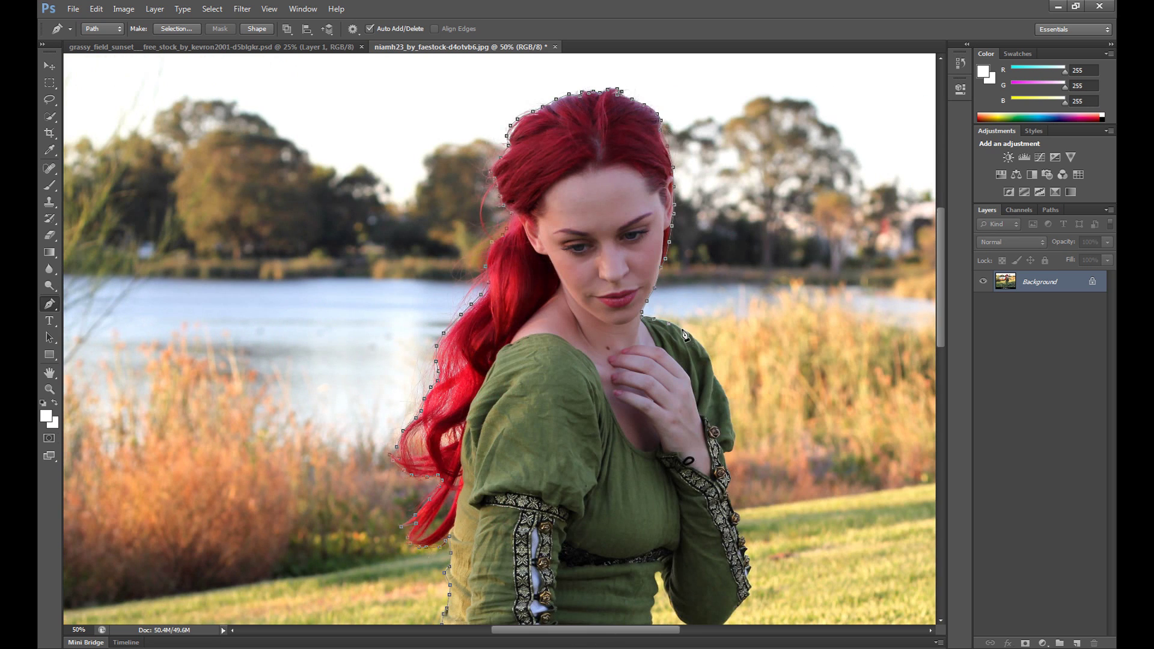
pyautogui.click(695, 340)
pyautogui.click(704, 351)
pyautogui.click(711, 364)
pyautogui.click(715, 378)
pyautogui.click(724, 392)
# Step: Extend the path down the sleeve and around the sleeve cuff
pyautogui.scroll(-2, 733, 421)
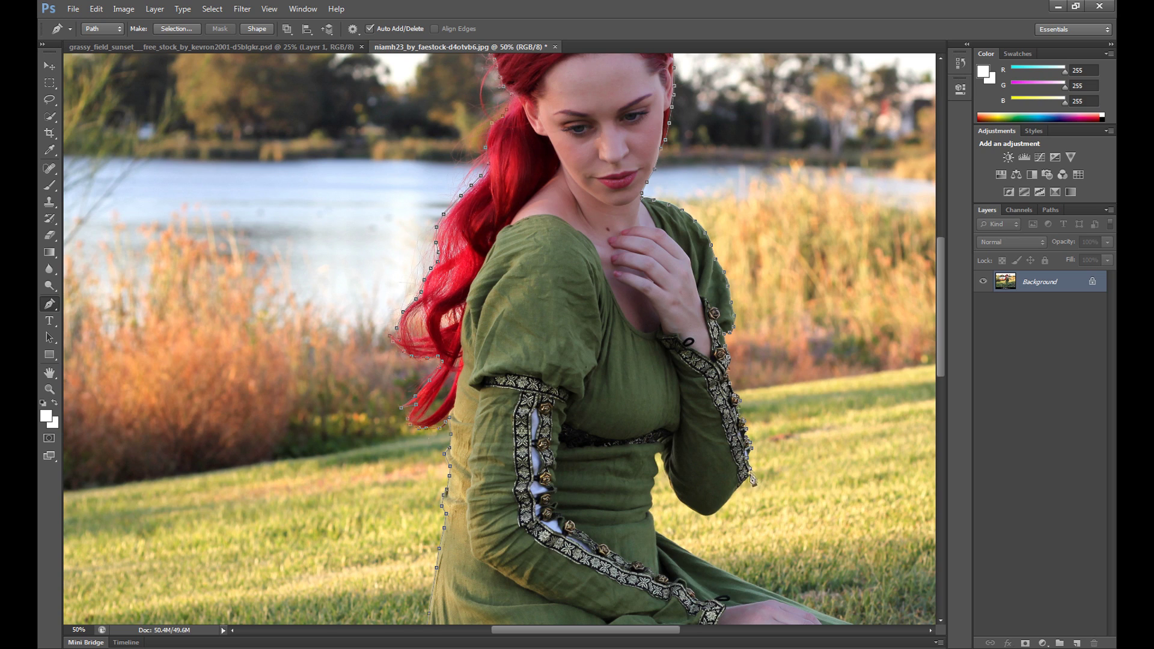
pyautogui.click(748, 478)
pyautogui.click(705, 515)
pyautogui.click(692, 510)
pyautogui.click(668, 474)
pyautogui.click(659, 457)
pyautogui.click(654, 478)
# Step: Trace the path down the dress's right edge
pyautogui.hscroll(5, 719, 564)
pyautogui.scroll(-5, 628, 602)
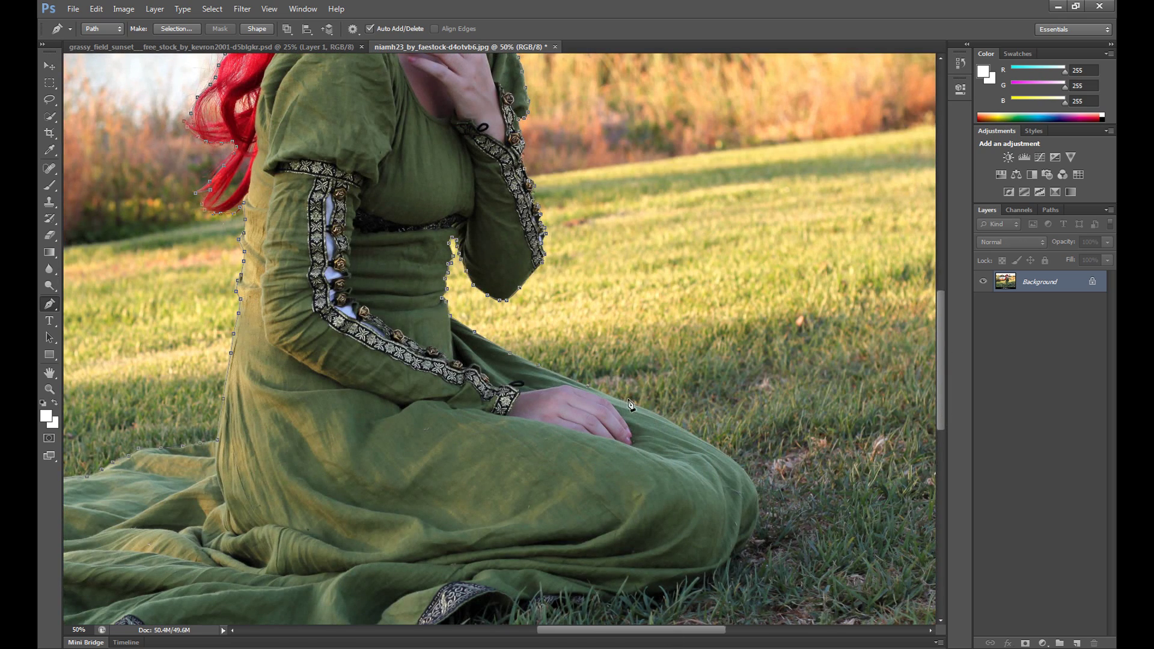
pyautogui.click(717, 449)
pyautogui.click(747, 471)
pyautogui.click(759, 493)
pyautogui.click(759, 519)
pyautogui.click(751, 542)
pyautogui.click(742, 558)
# Step: Continue the path leftward along the dress hem
pyautogui.scroll(-5, 732, 576)
pyautogui.click(729, 403)
pyautogui.click(688, 424)
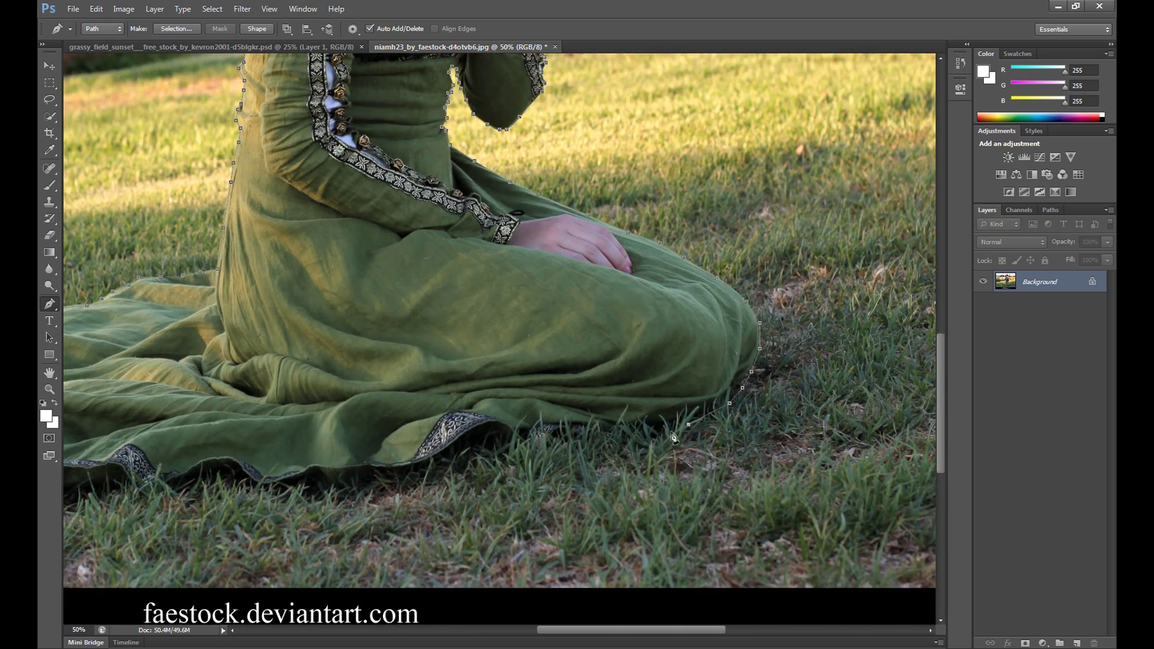
pyautogui.click(642, 436)
pyautogui.click(586, 443)
pyautogui.click(542, 447)
pyautogui.click(515, 456)
pyautogui.click(467, 474)
pyautogui.click(389, 492)
# Step: Follow the hem's lower edge back to the starting anchor and close the outline path
pyautogui.hscroll(-5, 348, 496)
pyautogui.click(596, 491)
pyautogui.click(558, 481)
pyautogui.click(516, 490)
pyautogui.click(485, 500)
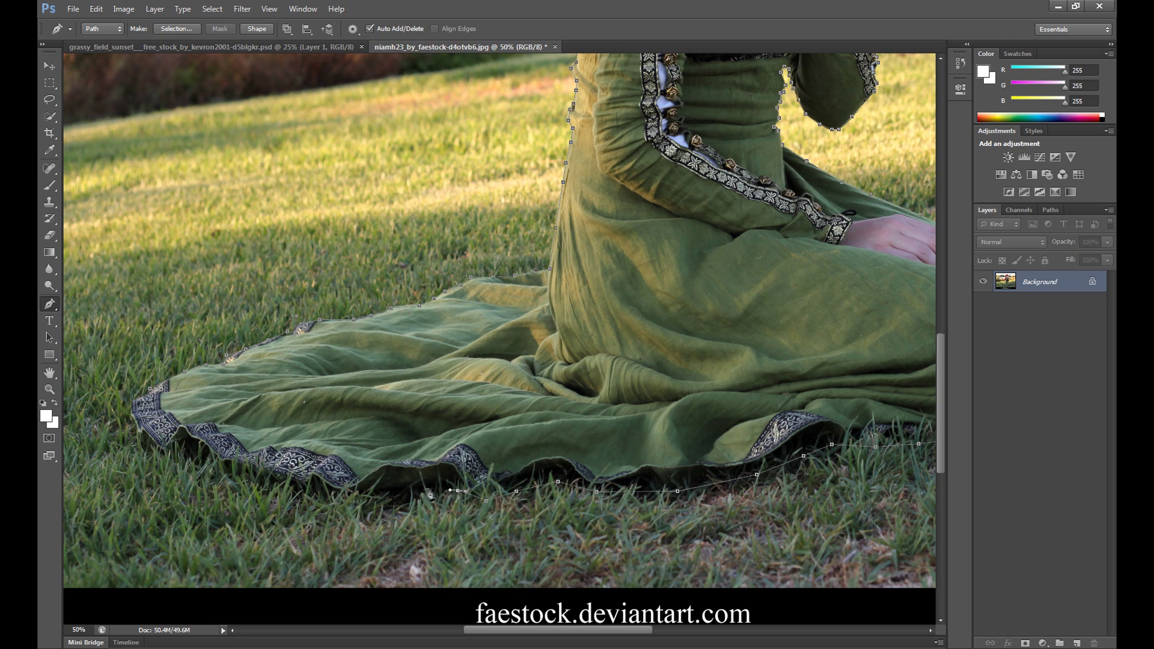
pyautogui.click(427, 489)
pyautogui.click(387, 497)
pyautogui.click(326, 490)
pyautogui.click(273, 482)
pyautogui.click(241, 472)
pyautogui.click(221, 466)
pyautogui.click(205, 461)
pyautogui.click(195, 449)
pyautogui.click(186, 452)
pyautogui.click(171, 452)
pyautogui.click(146, 437)
pyautogui.click(151, 389)
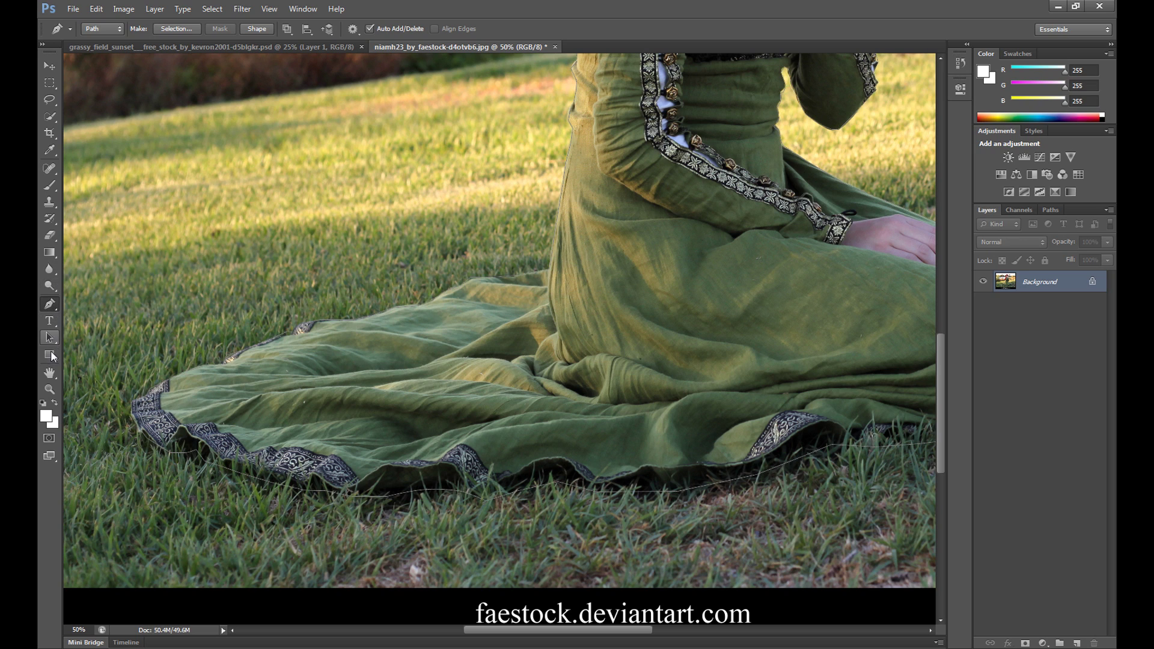
# Step: Zoom out to the whole photo and choose Make Selection from the path's context menu
pyautogui.click(50, 389)
pyautogui.click(680, 190)
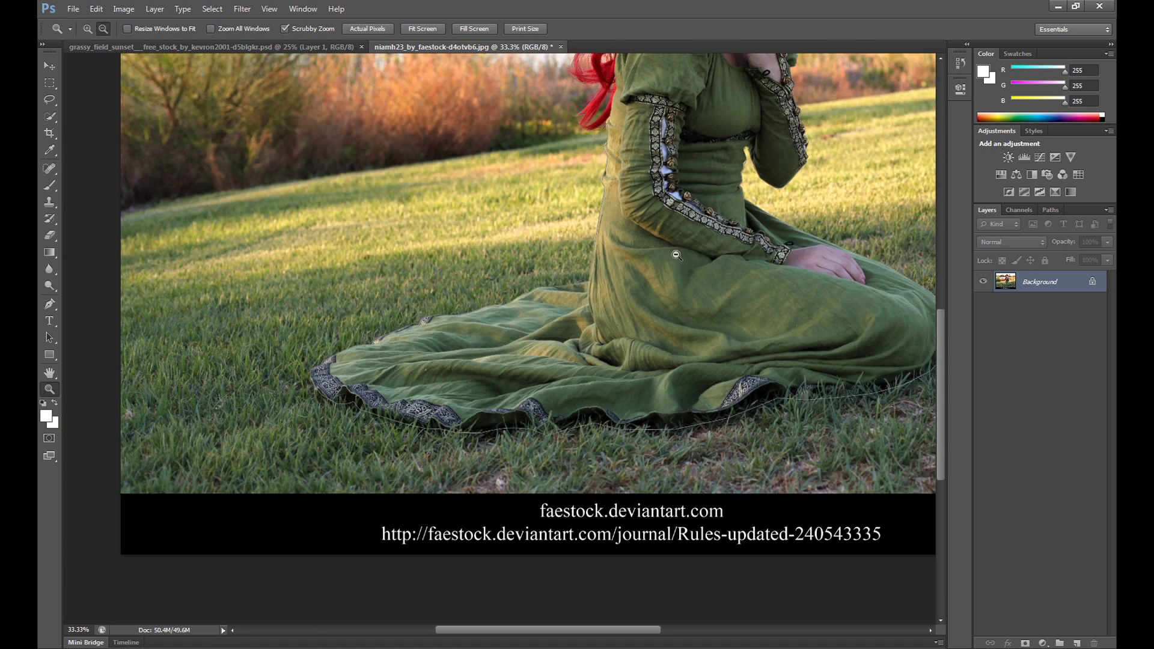
pyautogui.keyDown('alt'); pyautogui.click(681, 189); pyautogui.keyUp('alt')
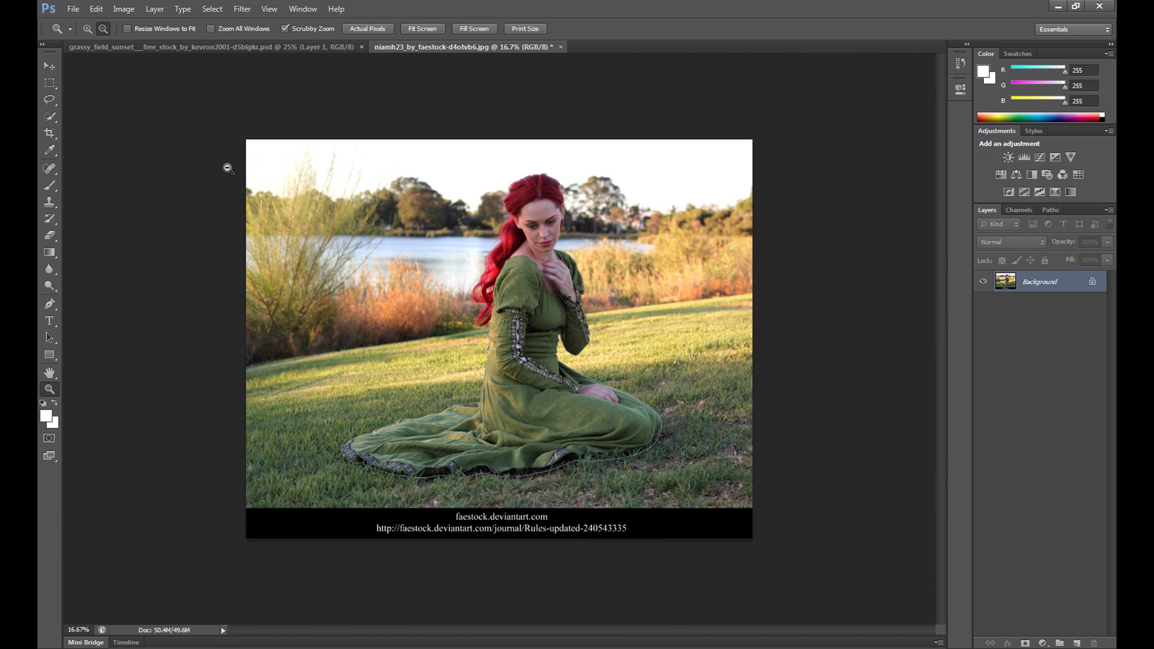
pyautogui.click(53, 305)
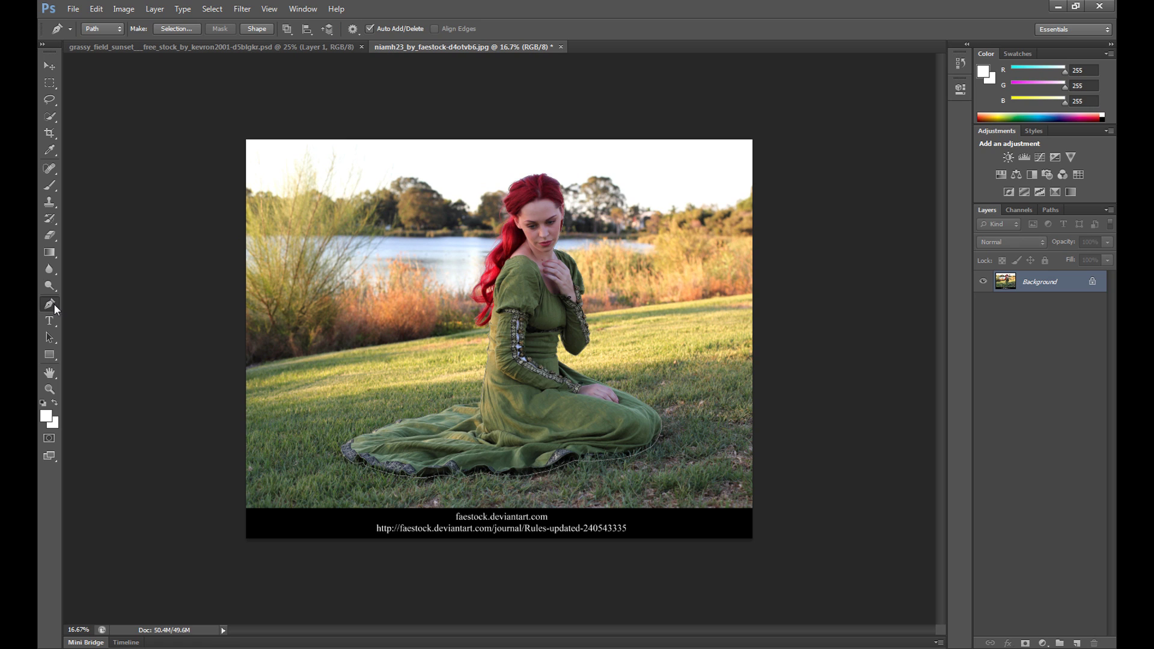
pyautogui.rightClick(445, 338)
pyautogui.click(475, 392)
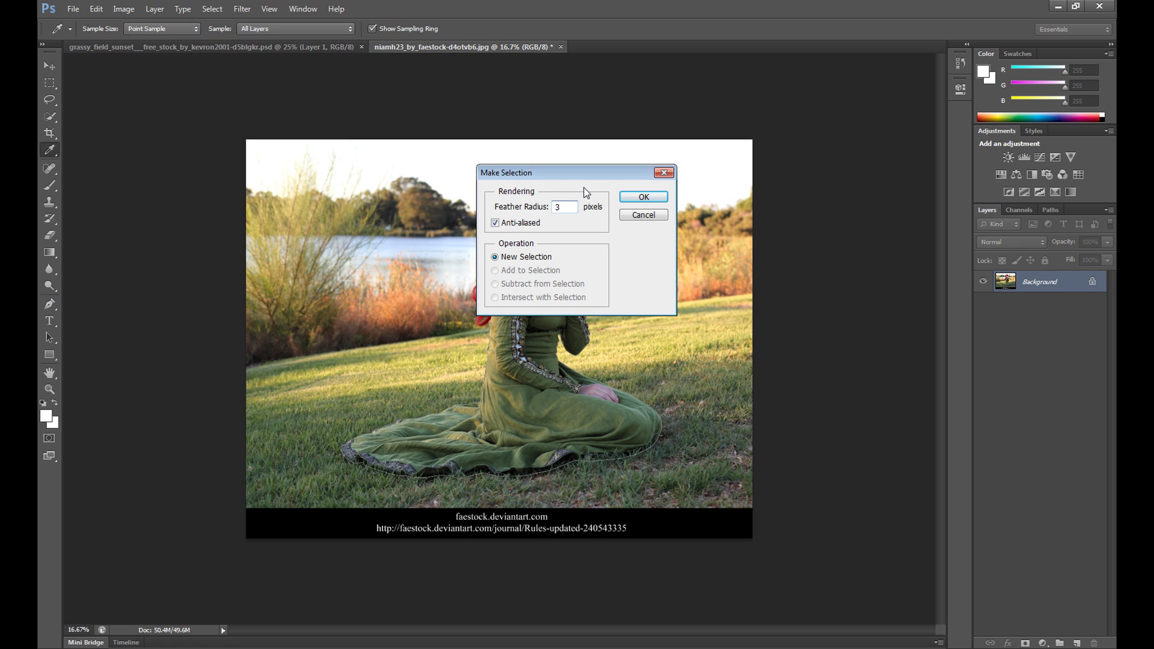
# Step: Feather the woman selection by 3 pixels and copy her onto a new layer
pyautogui.click(643, 198)
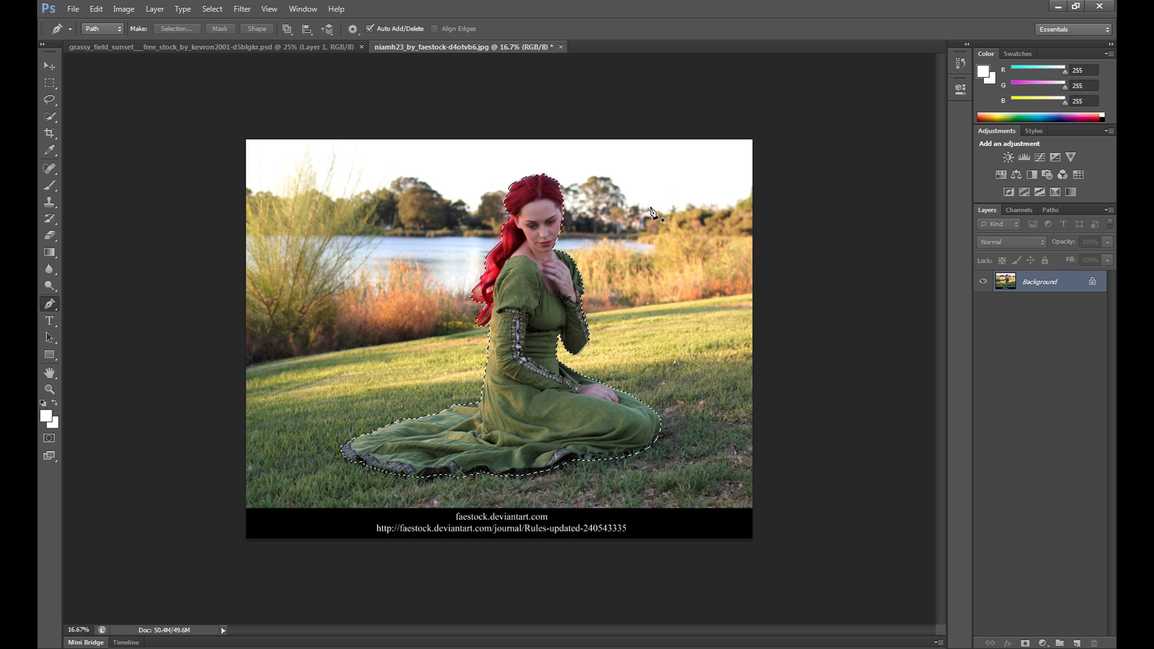
pyautogui.click(46, 85)
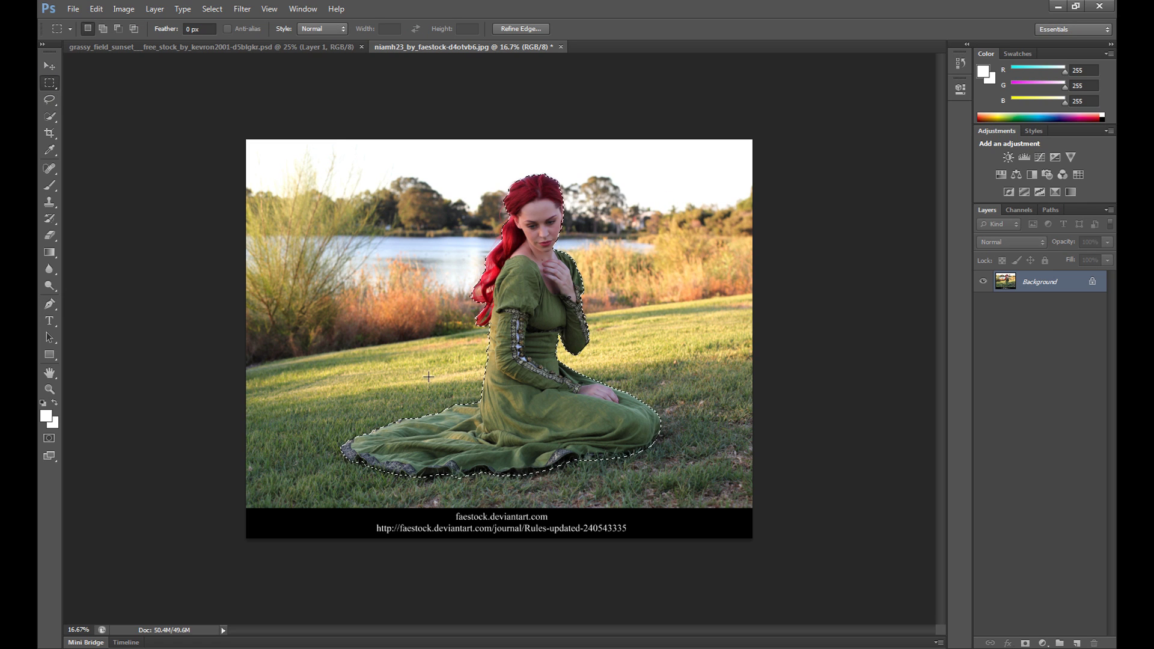
pyautogui.rightClick(440, 349)
pyautogui.click(487, 453)
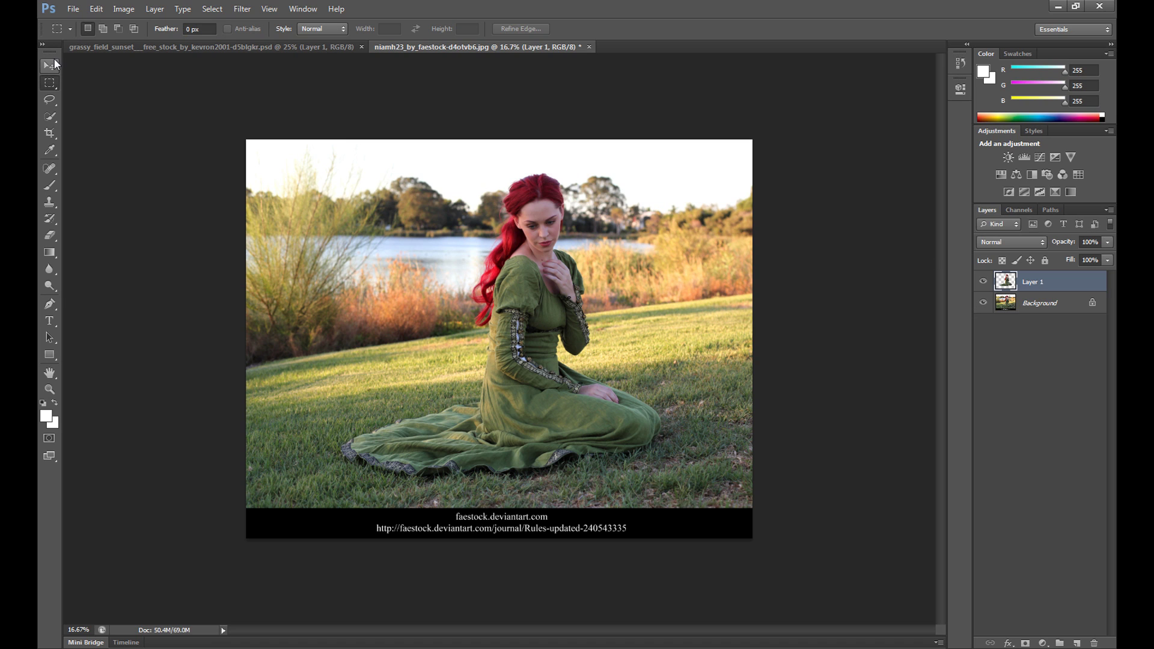
# Step: Drag the cut-out woman into the sunset field document
pyautogui.click(55, 64)
pyautogui.moveTo(544, 328); pyautogui.dragTo(330, 288)
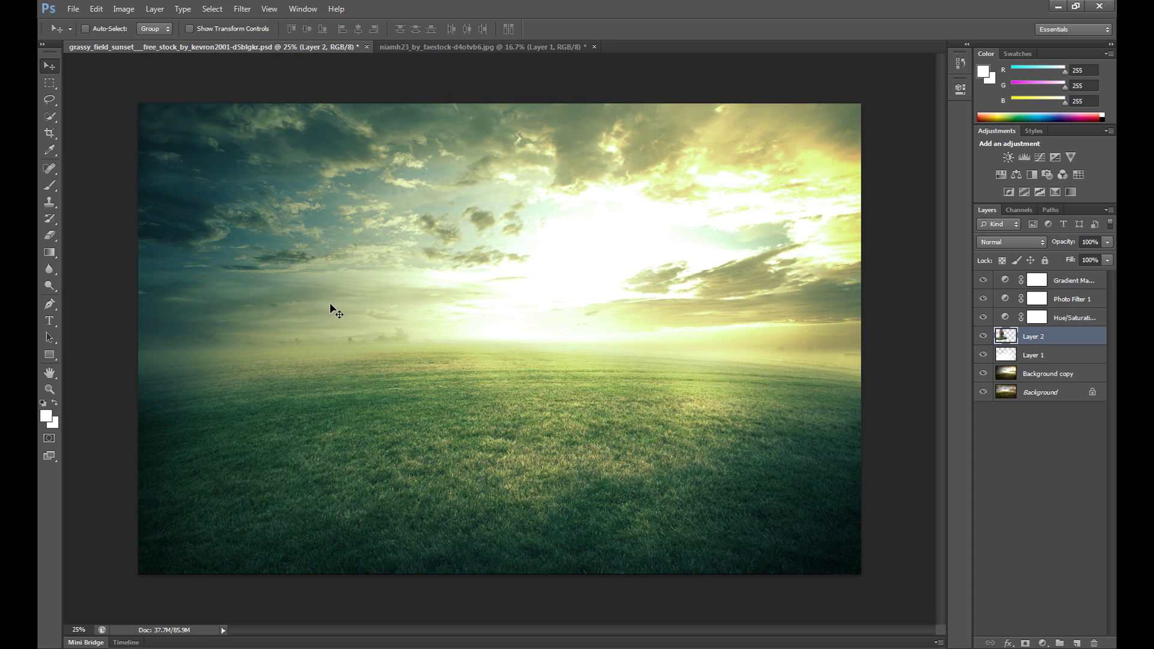
pyautogui.moveTo(330, 301); pyautogui.dragTo(419, 355)
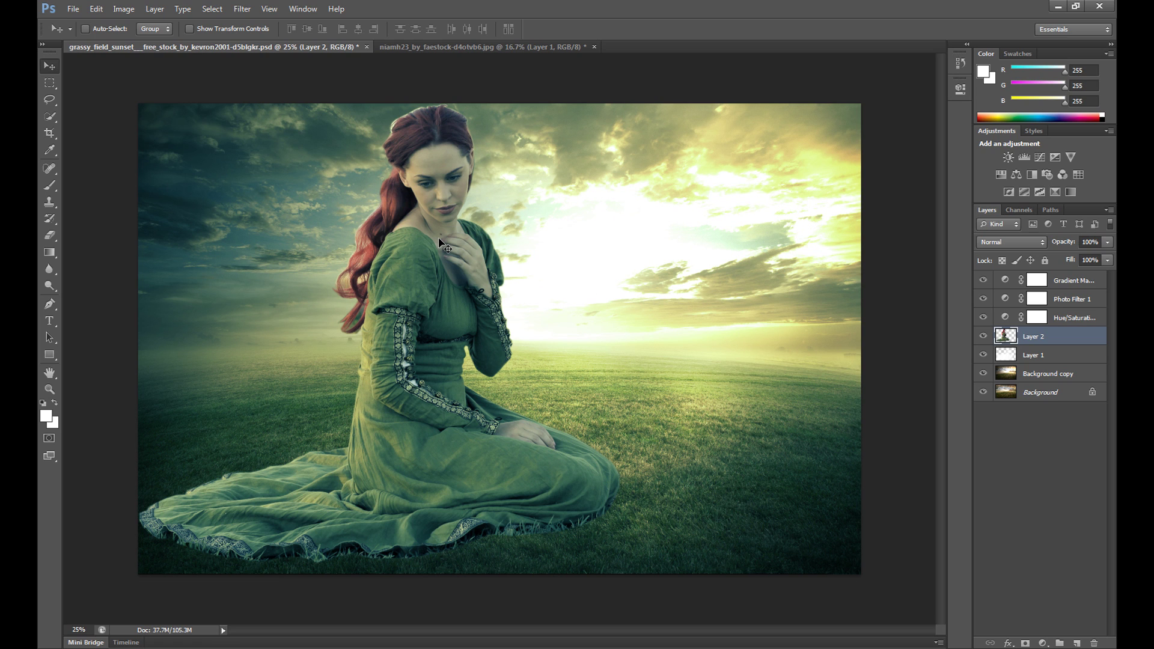
pyautogui.click(50, 390)
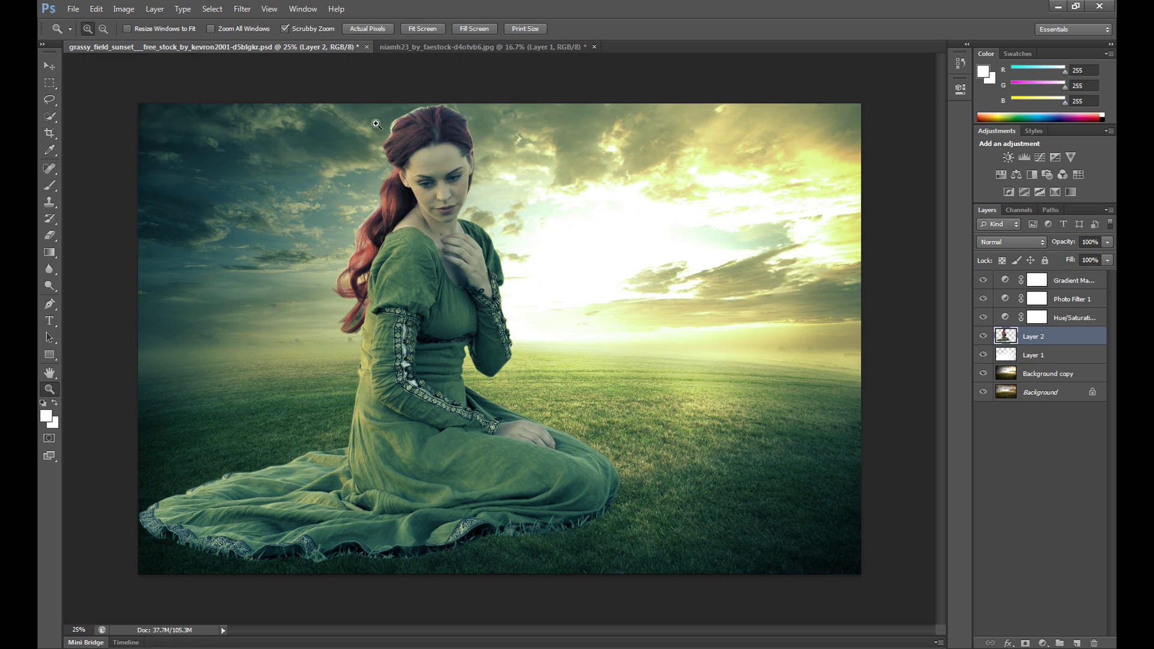
# Step: Zoom in on the woman's head and set the Eraser brush to 92 px
pyautogui.click(400, 124)
pyautogui.click(412, 114)
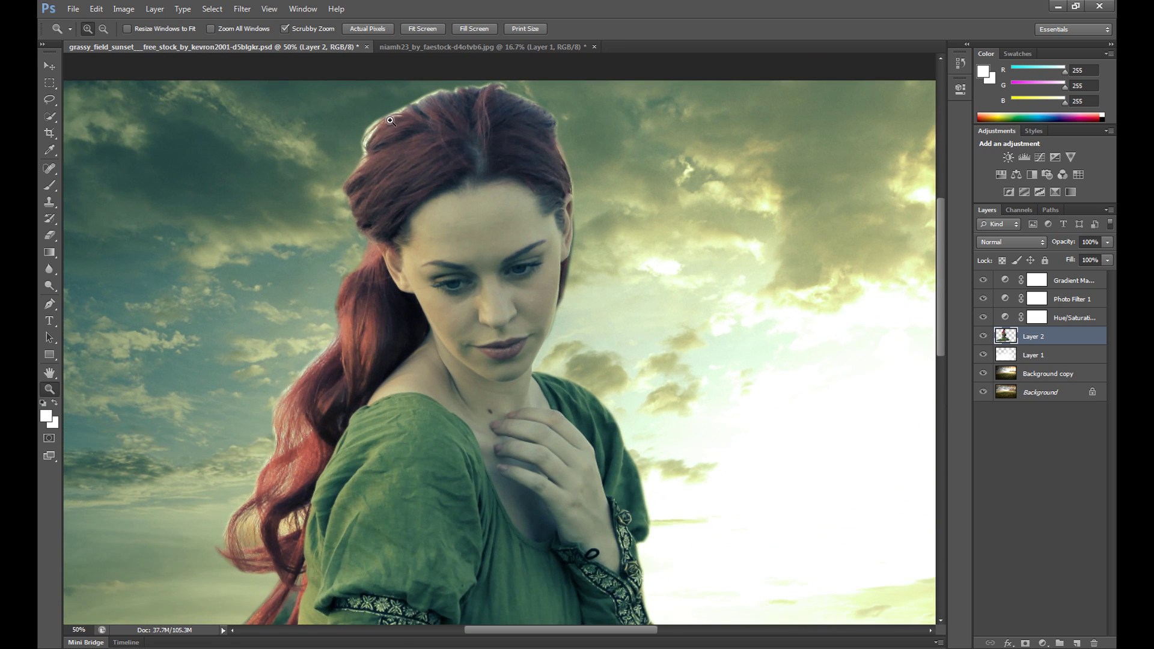
pyautogui.click(391, 122)
pyautogui.hotkey('ctrl', '+')
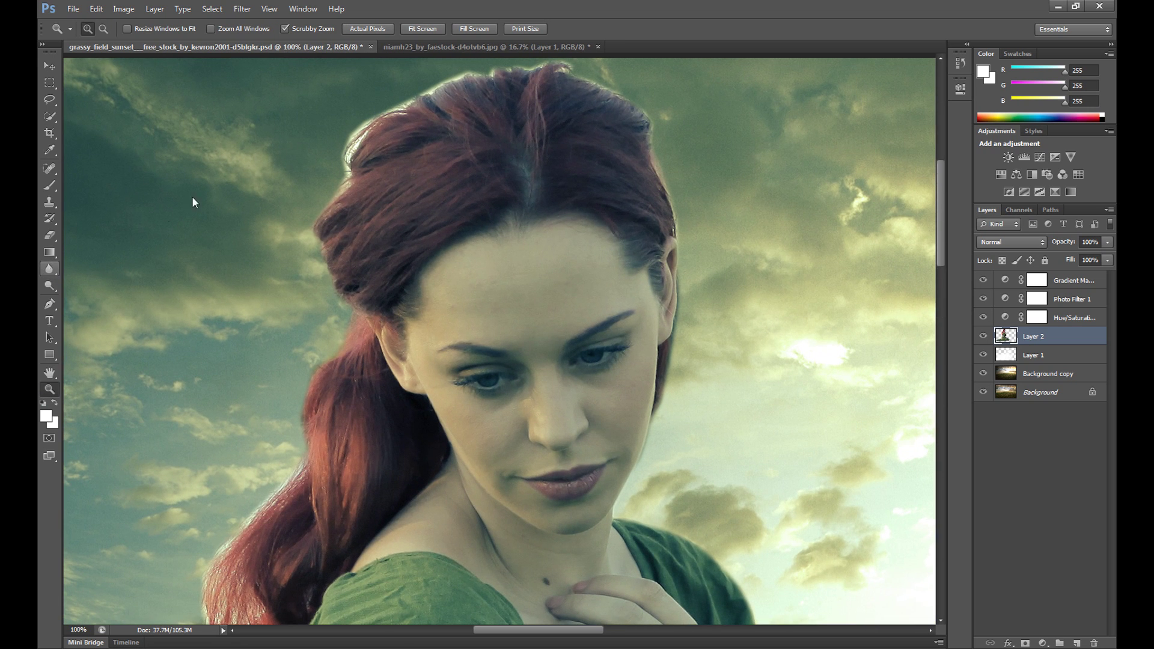
pyautogui.click(51, 235)
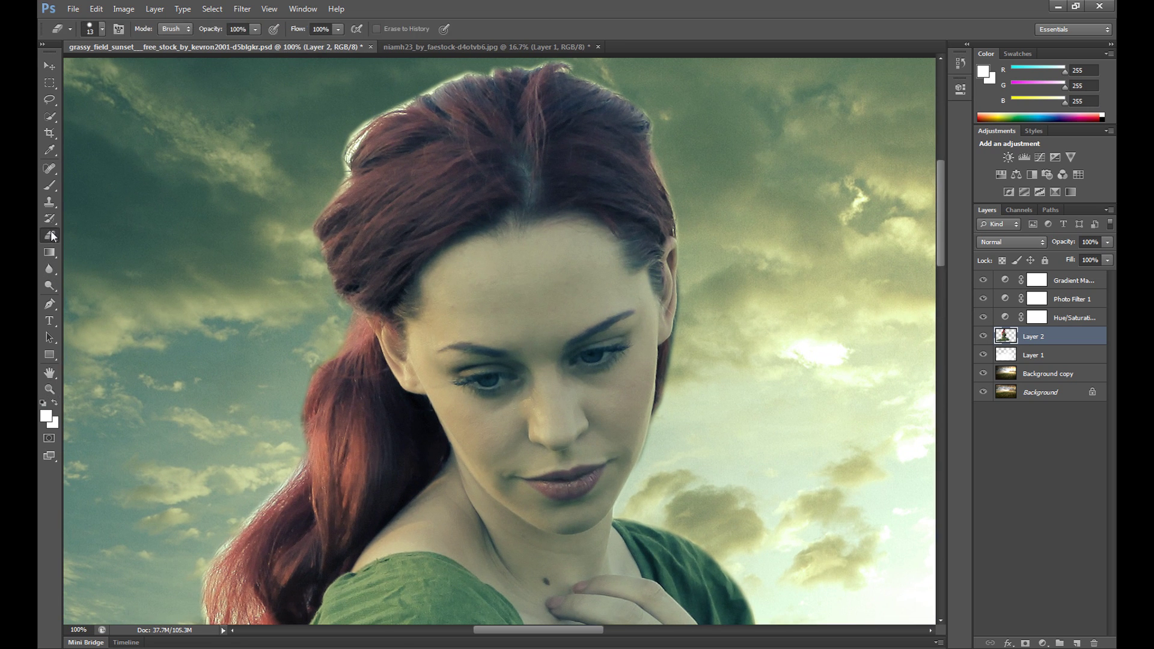
pyautogui.click(48, 234)
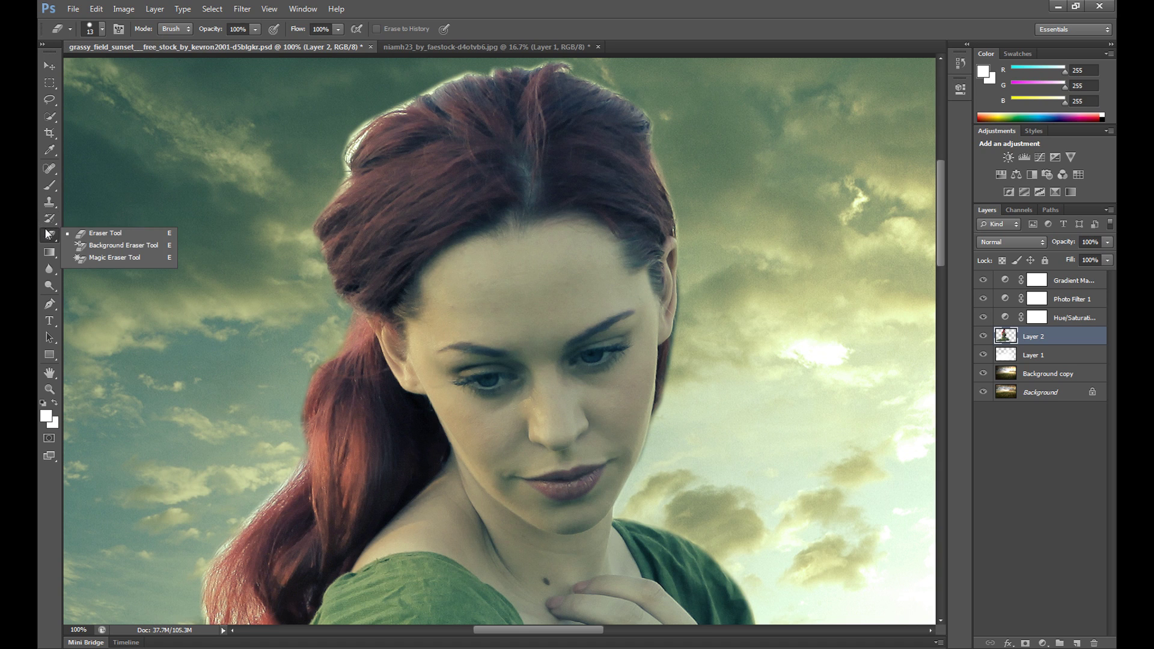
pyautogui.click(101, 30)
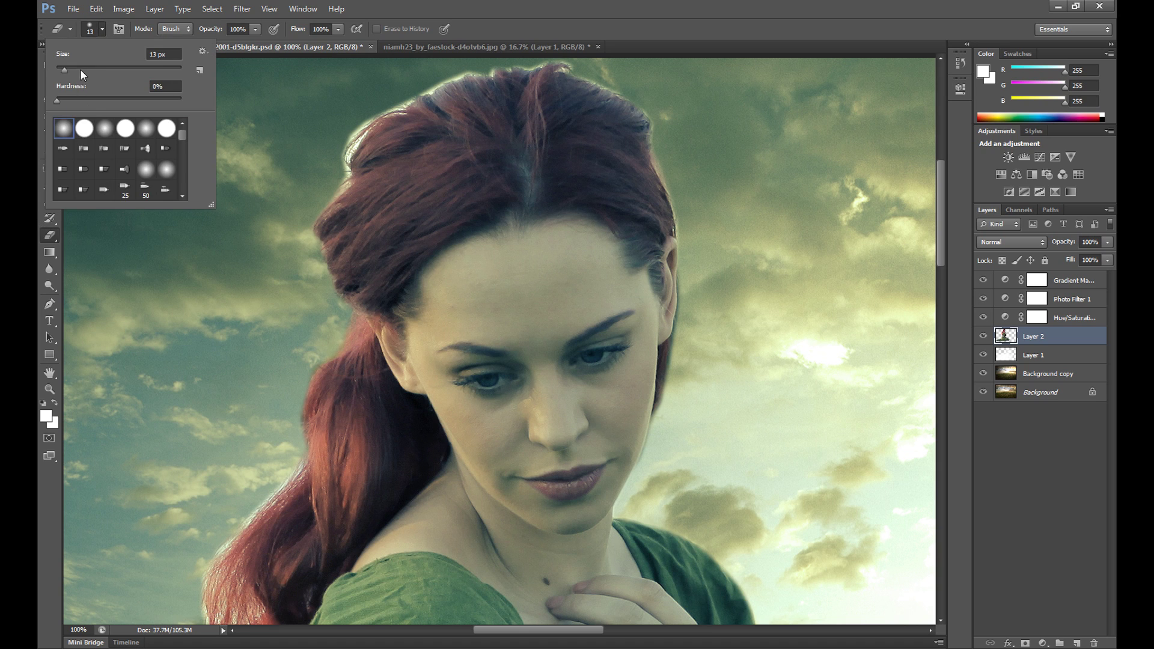
pyautogui.moveTo(100, 70); pyautogui.dragTo(113, 71)
pyautogui.click(320, 151)
# Step: Erase the bright fringe along the top, left and right hair edges
pyautogui.moveTo(341, 119)
pyautogui.mouseDown()
pyautogui.moveTo(331, 149)
pyautogui.moveTo(377, 97)
pyautogui.moveTo(448, 62)
pyautogui.mouseUp()
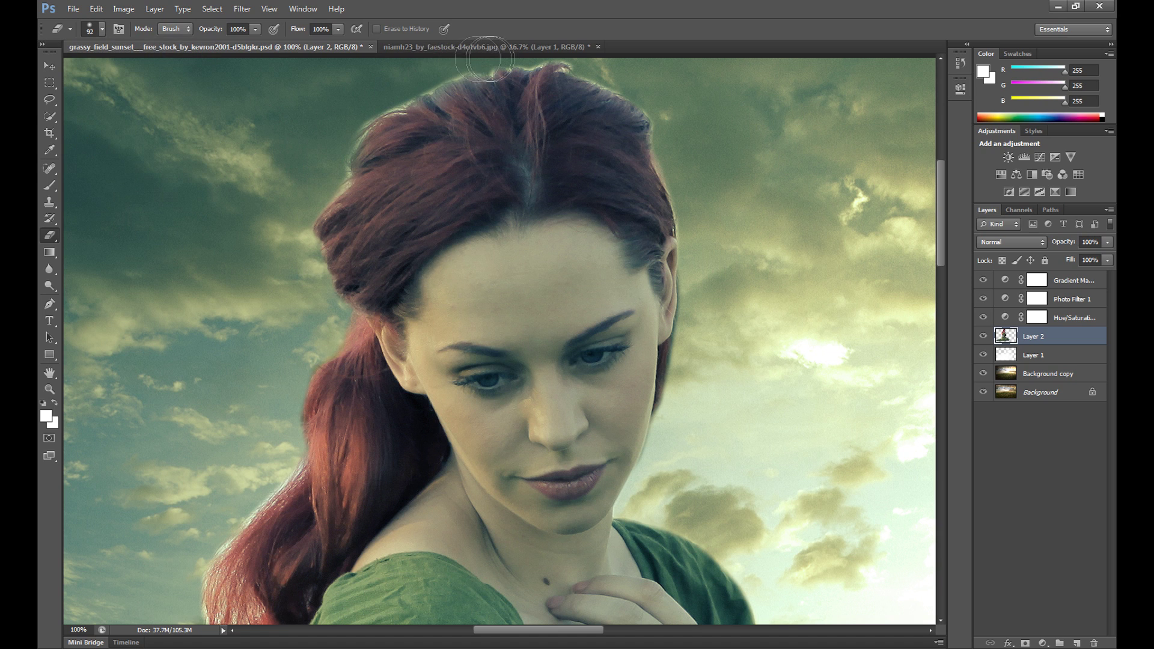
pyautogui.scroll(4, 541, 91)
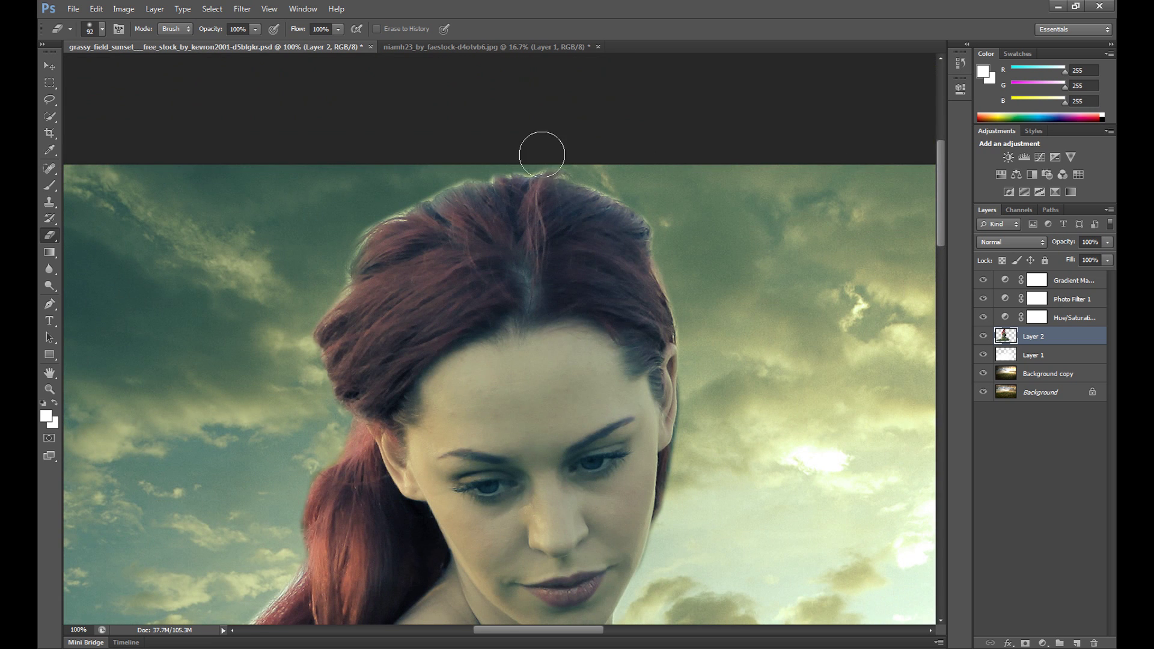
pyautogui.moveTo(400, 198)
pyautogui.mouseDown()
pyautogui.moveTo(348, 226)
pyautogui.moveTo(326, 271)
pyautogui.mouseUp()
pyautogui.moveTo(663, 248)
pyautogui.mouseDown()
pyautogui.moveTo(704, 315)
pyautogui.moveTo(611, 177)
pyautogui.moveTo(647, 194)
pyautogui.moveTo(666, 220)
pyautogui.moveTo(558, 156)
pyautogui.mouseUp()
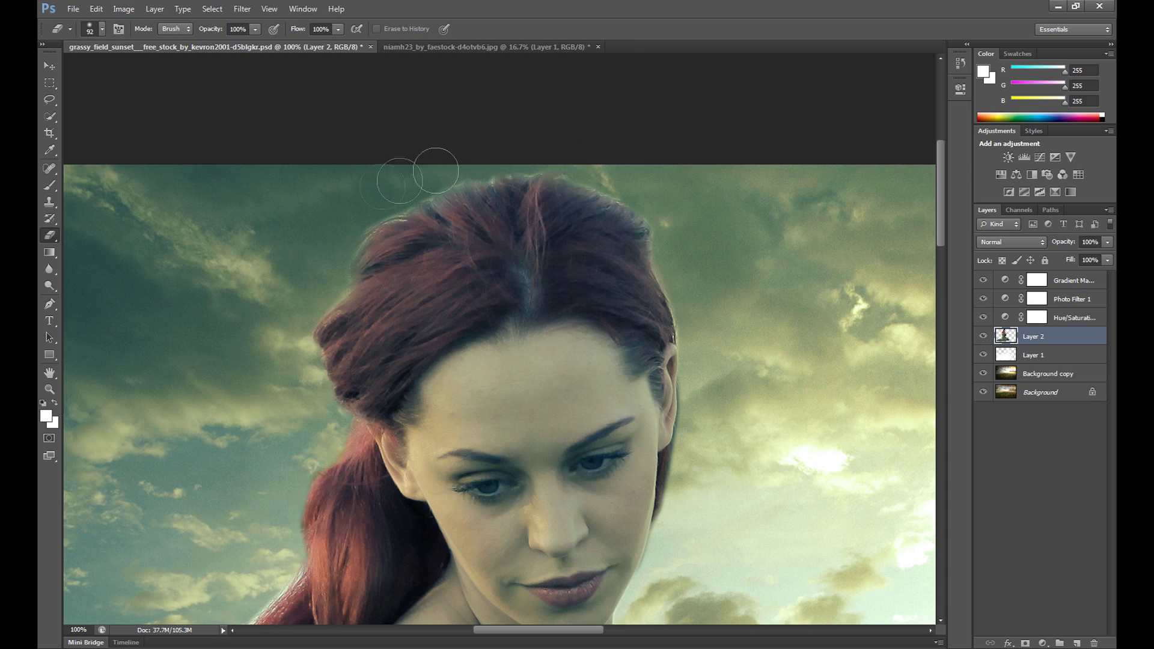
pyautogui.moveTo(940, 220); pyautogui.dragTo(941, 496)
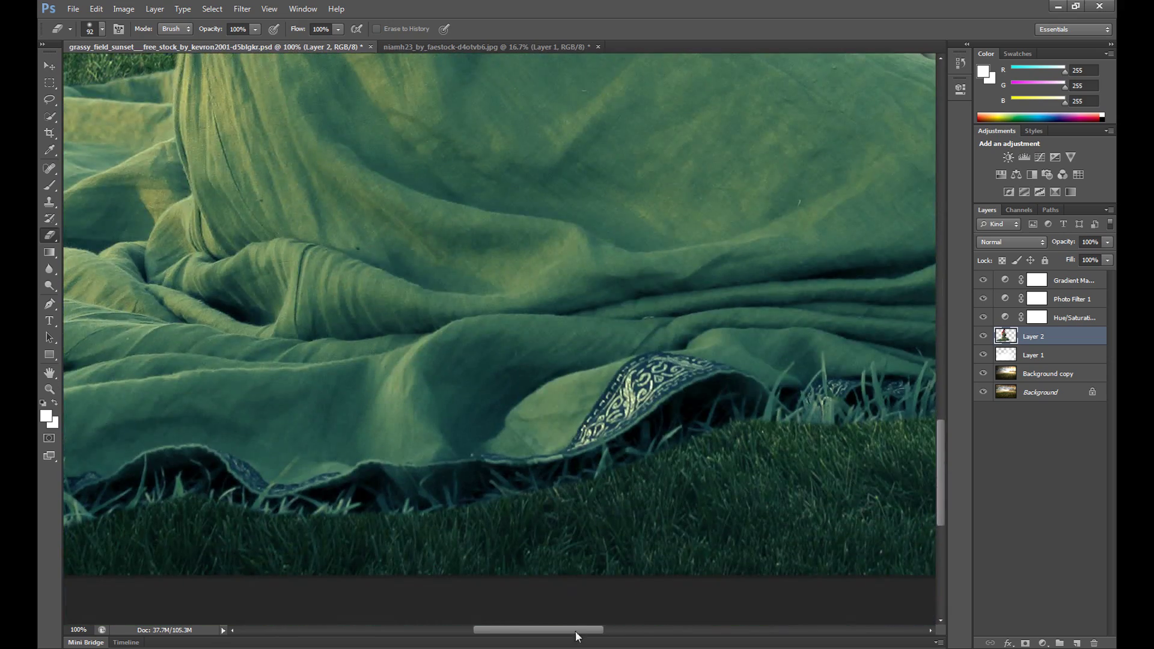
# Step: Erase the old dark grass beneath the dress hem, then zoom back out
pyautogui.hscroll(4, 811, 453)
pyautogui.moveTo(512, 424); pyautogui.dragTo(203, 508)
pyautogui.moveTo(562, 630); pyautogui.dragTo(488, 631)
pyautogui.moveTo(601, 510)
pyautogui.mouseDown()
pyautogui.moveTo(368, 496)
pyautogui.moveTo(253, 510)
pyautogui.moveTo(301, 520)
pyautogui.mouseUp()
pyautogui.moveTo(515, 629); pyautogui.dragTo(412, 630)
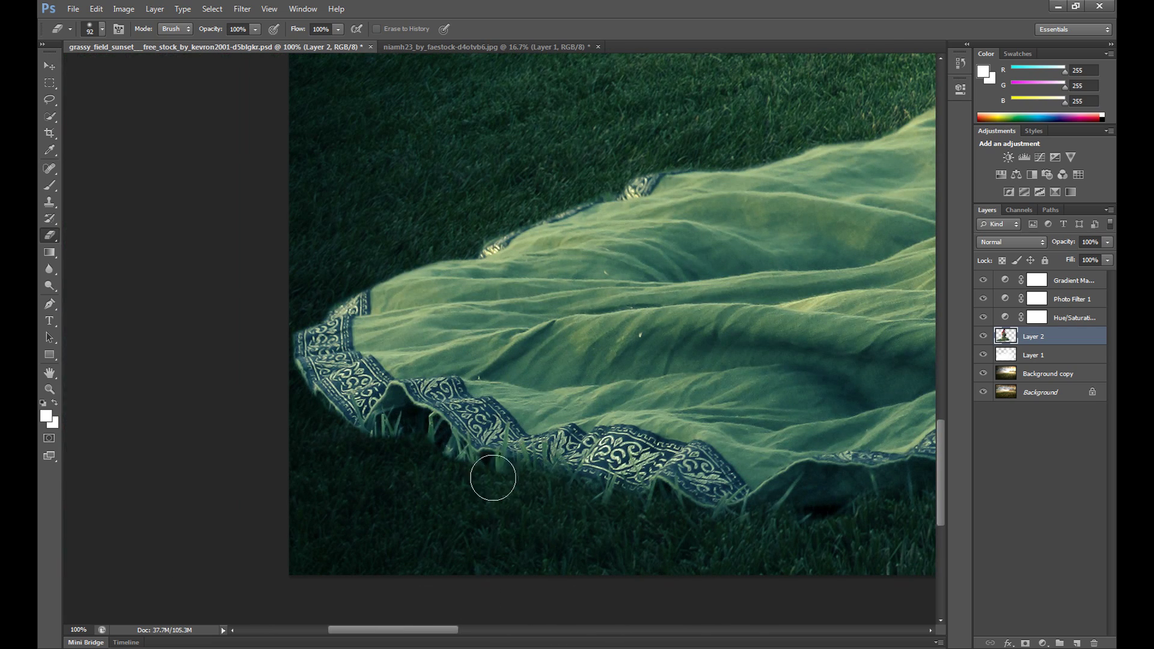
pyautogui.moveTo(432, 630); pyautogui.dragTo(619, 636)
pyautogui.moveTo(495, 415)
pyautogui.mouseDown()
pyautogui.moveTo(695, 412)
pyautogui.moveTo(607, 415)
pyautogui.mouseUp()
pyautogui.moveTo(550, 628); pyautogui.dragTo(580, 629)
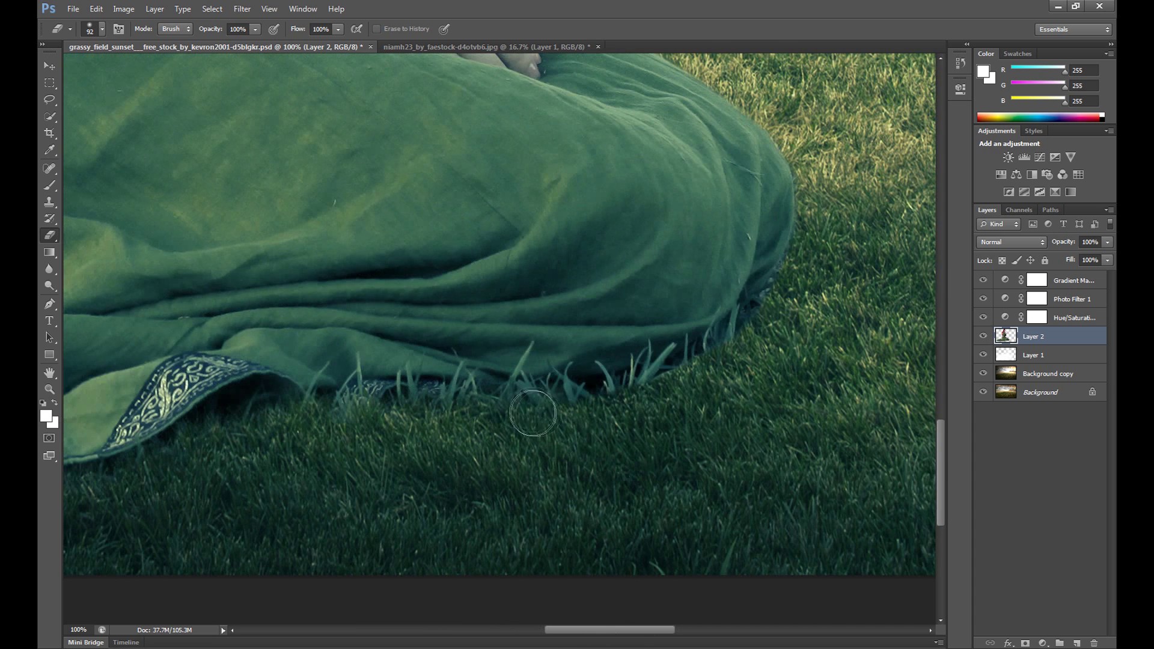
pyautogui.moveTo(532, 414)
pyautogui.mouseDown()
pyautogui.moveTo(729, 347)
pyautogui.moveTo(754, 351)
pyautogui.moveTo(788, 293)
pyautogui.moveTo(777, 309)
pyautogui.moveTo(503, 396)
pyautogui.moveTo(394, 452)
pyautogui.moveTo(329, 412)
pyautogui.moveTo(447, 421)
pyautogui.mouseUp()
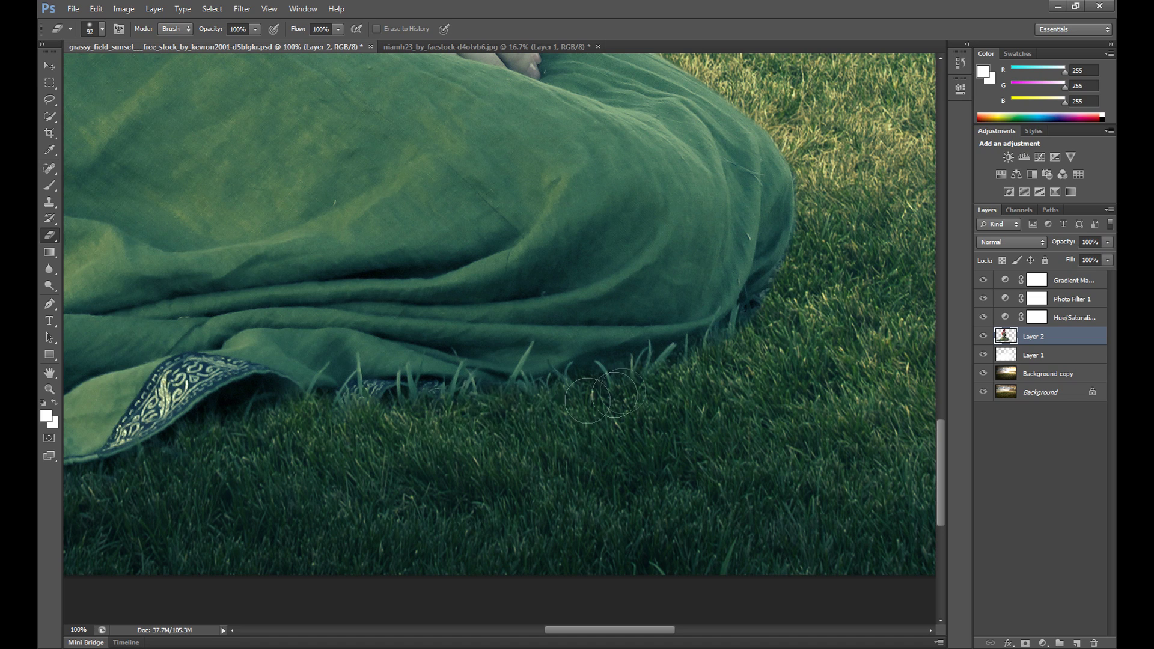
pyautogui.press('z')
pyautogui.keyDown('alt'); pyautogui.click(572, 330); pyautogui.keyUp('alt')
pyautogui.keyDown('alt'); pyautogui.click(420, 235); pyautogui.keyUp('alt')
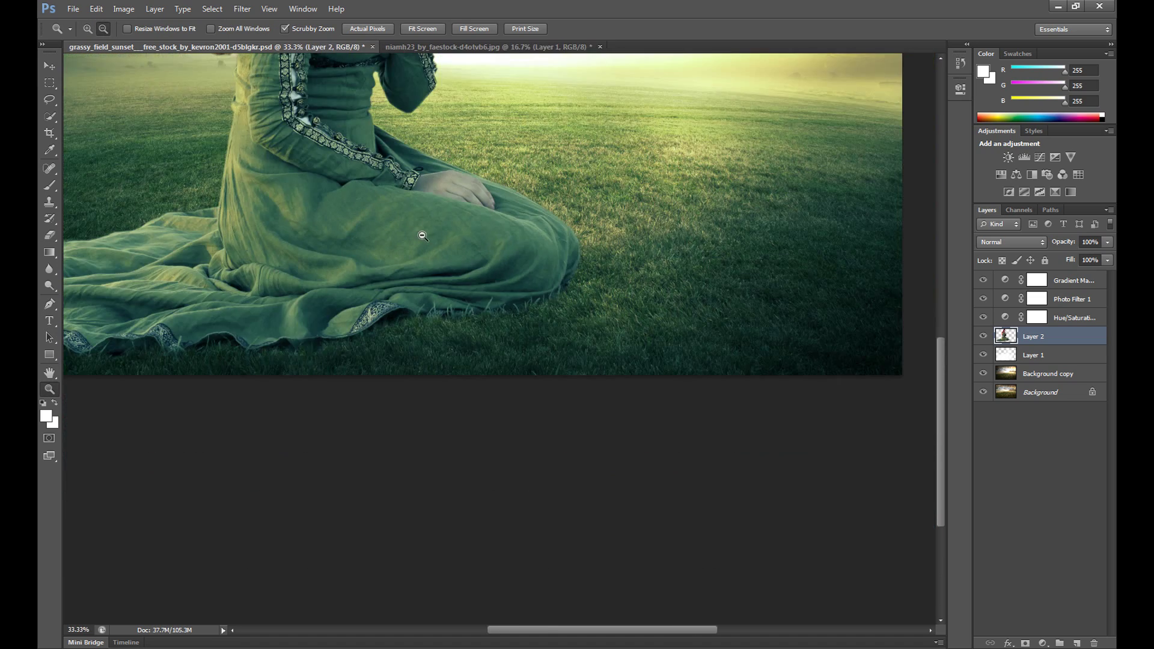
# Step: Free Transform the woman layer down to about 63% from the top-right corner and apply
pyautogui.keyDown('alt'); pyautogui.click(409, 202); pyautogui.keyUp('alt')
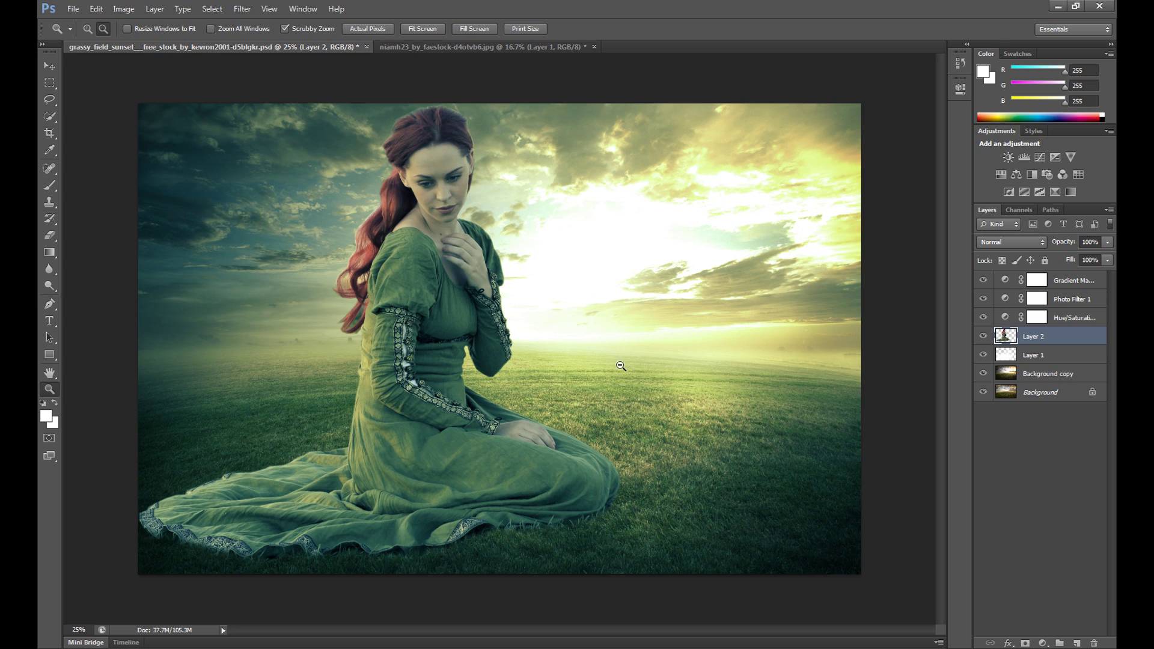
pyautogui.click(50, 83)
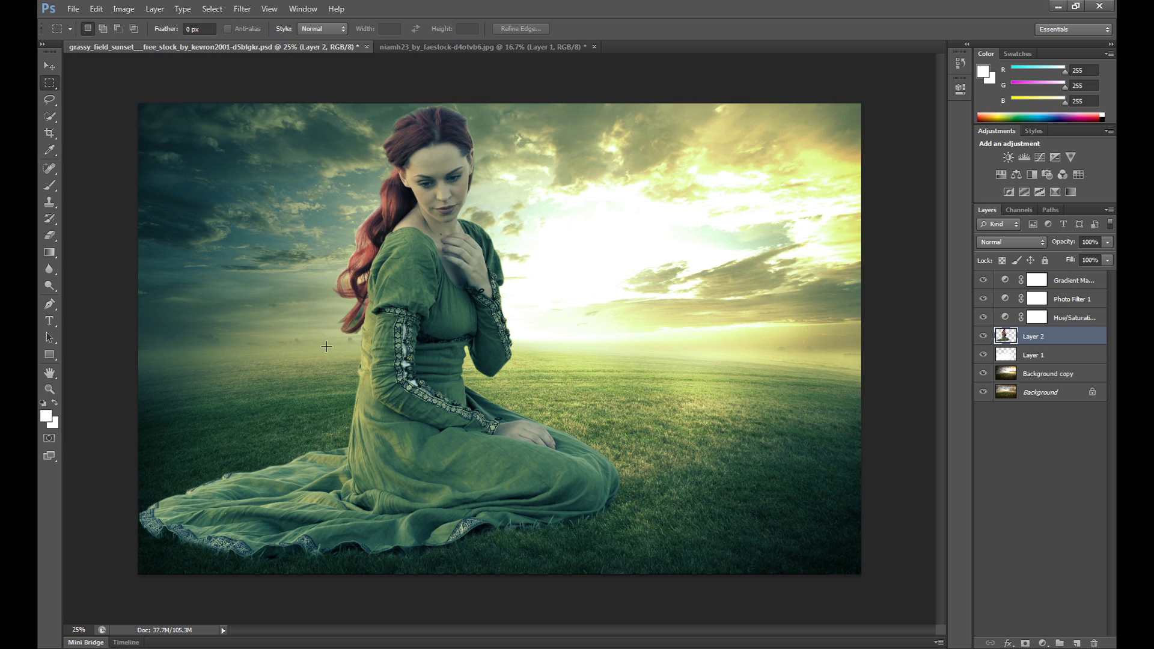
pyautogui.rightClick(344, 347)
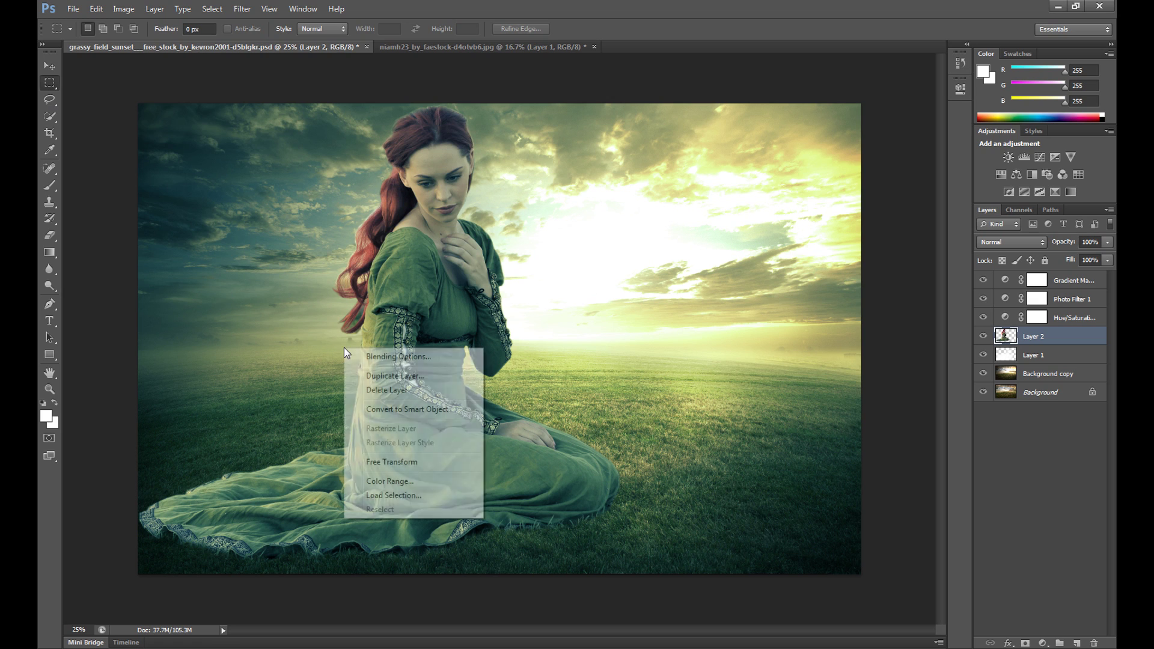
pyautogui.click(383, 459)
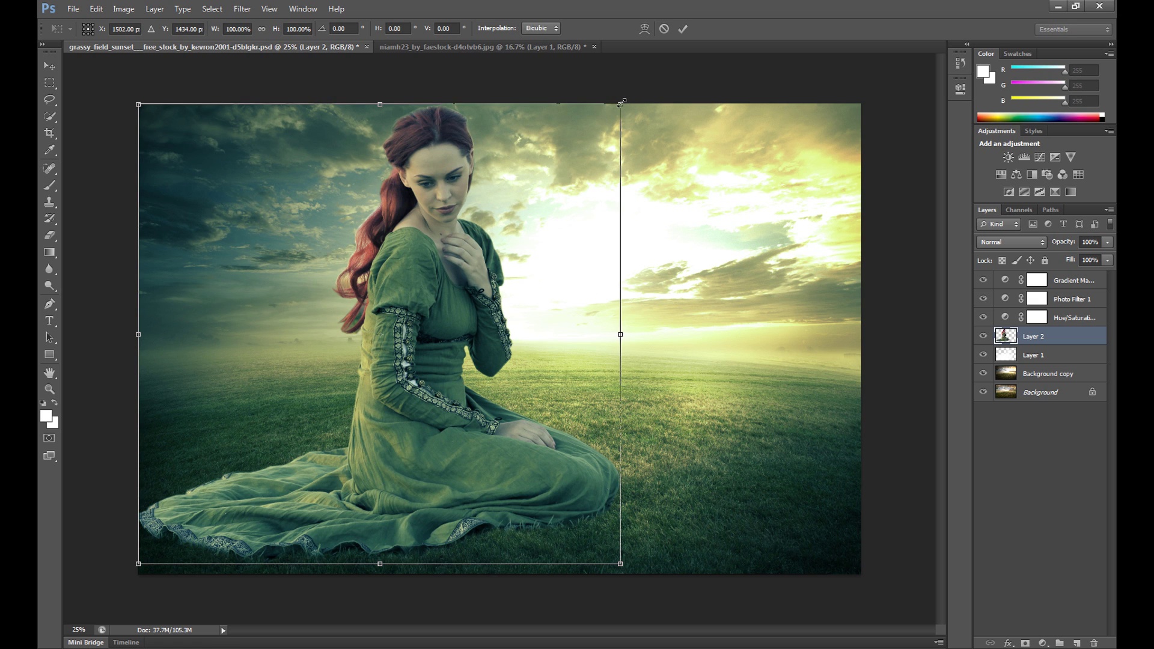
pyautogui.moveTo(619, 106); pyautogui.dragTo(497, 214)
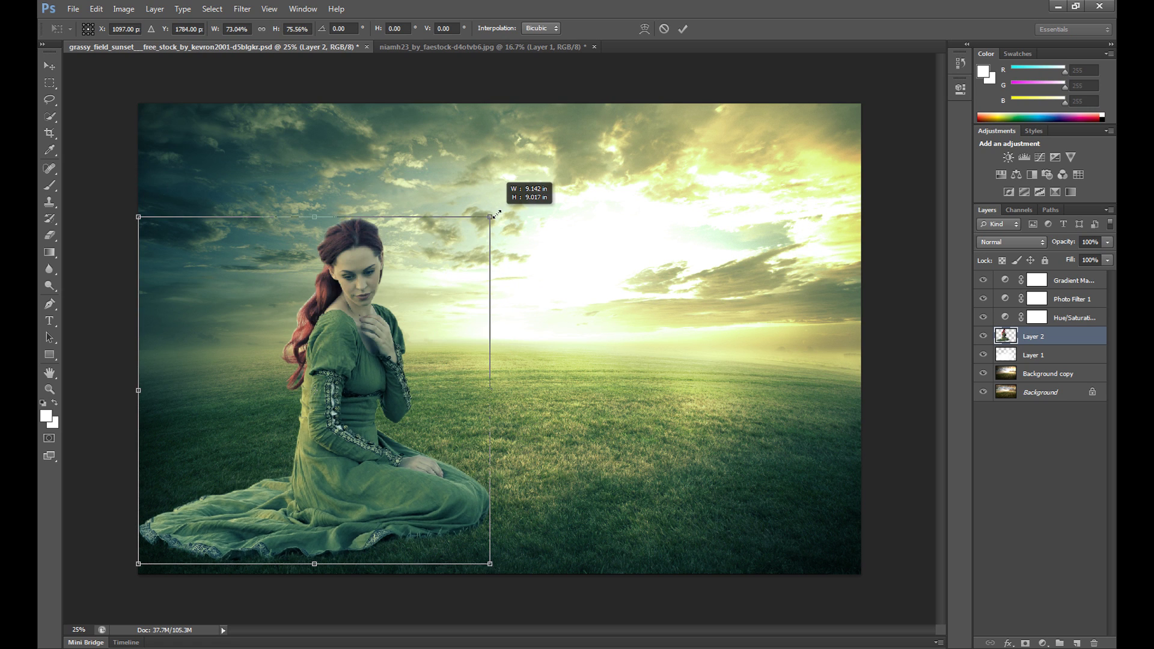
pyautogui.moveTo(463, 253); pyautogui.dragTo(441, 274)
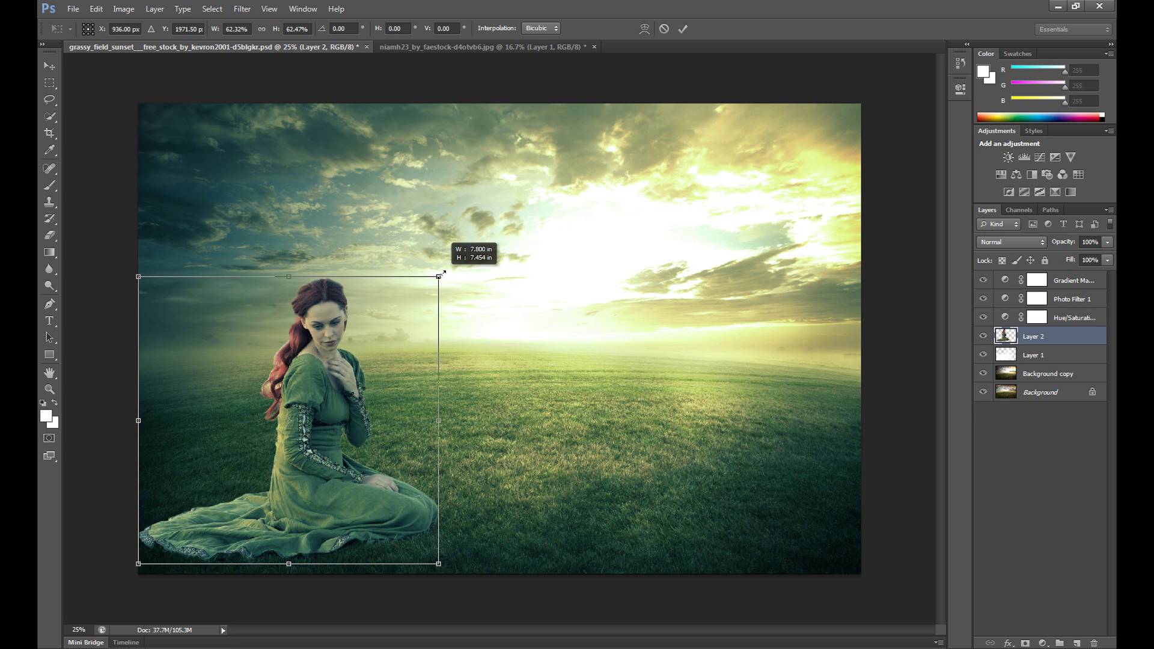
pyautogui.moveTo(442, 274); pyautogui.dragTo(444, 269)
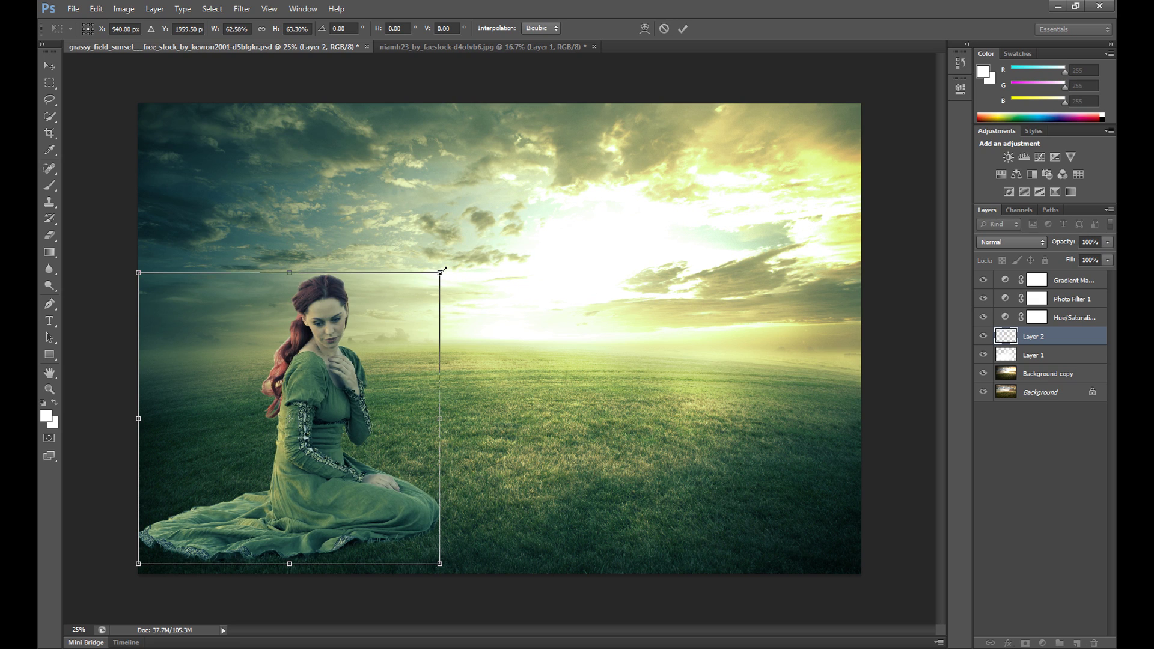
pyautogui.click(52, 85)
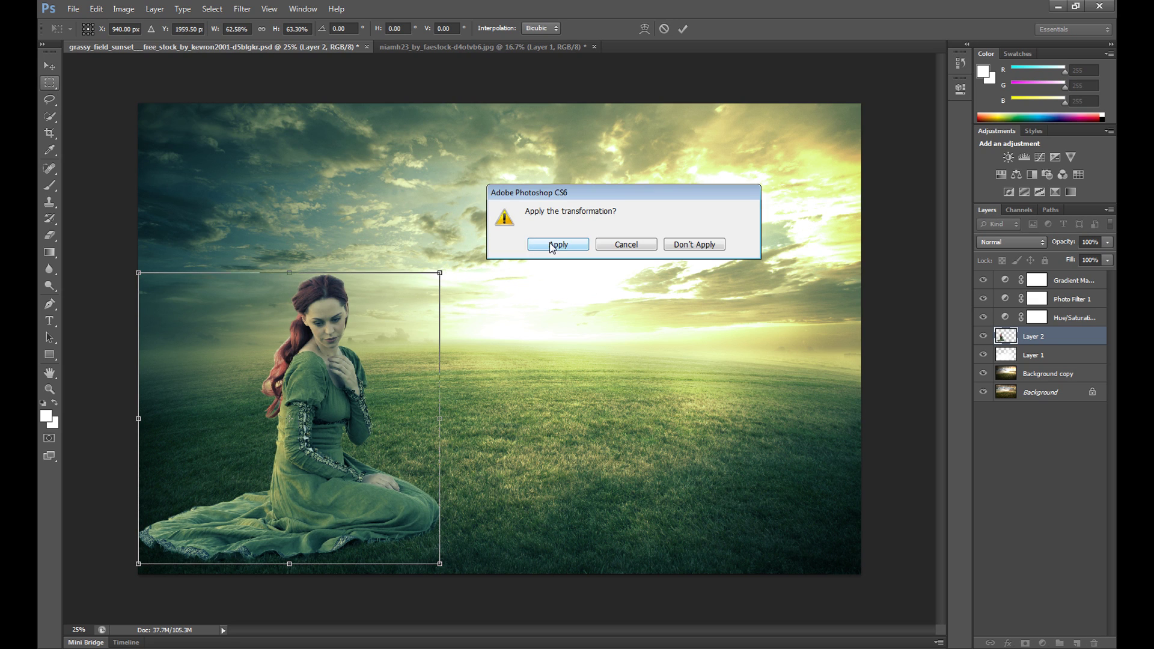
pyautogui.click(551, 245)
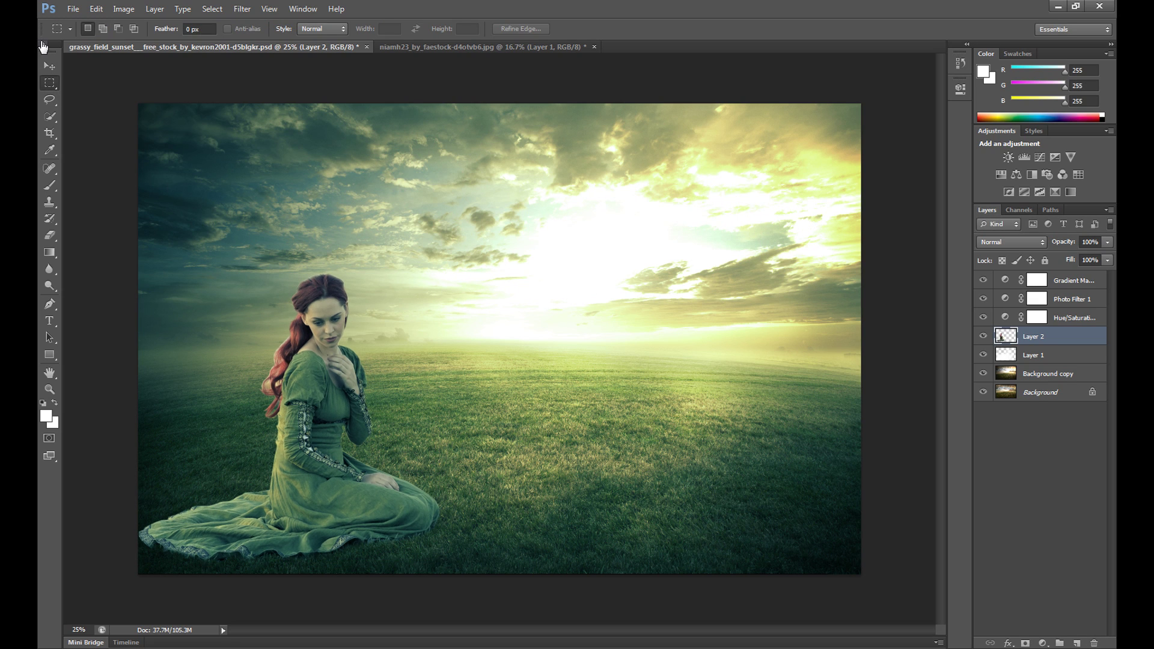
pyautogui.click(39, 65)
# Step: Nudge the woman about 30 px up and right, then zoom in on her face
pyautogui.moveTo(298, 394); pyautogui.dragTo(323, 384)
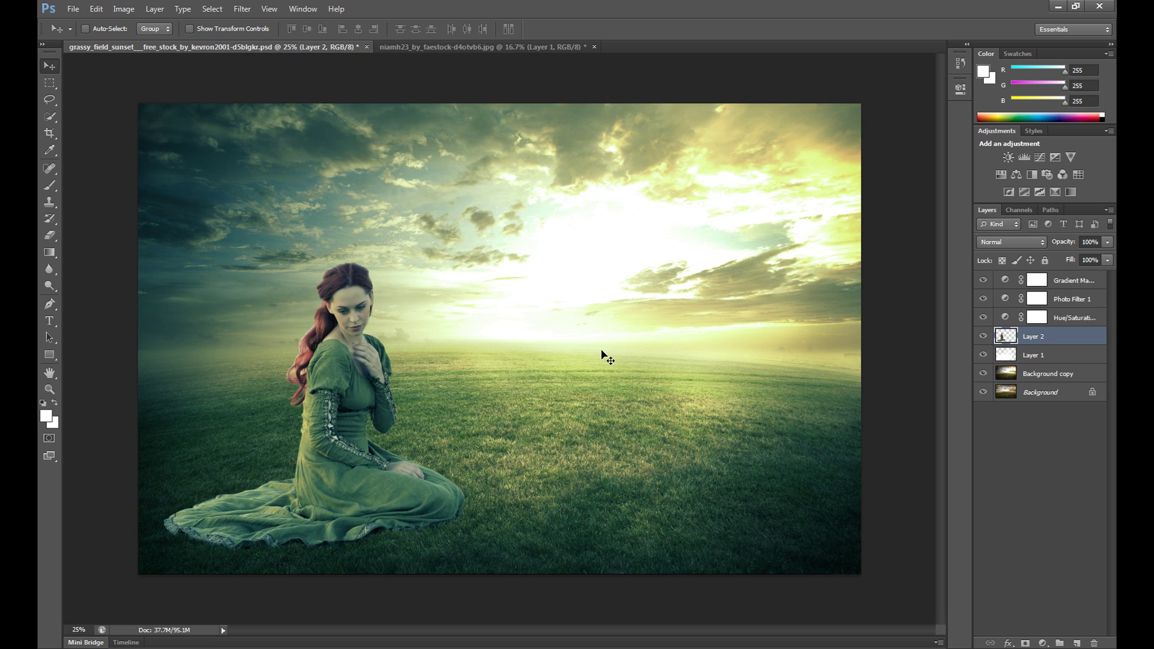
pyautogui.press('z')
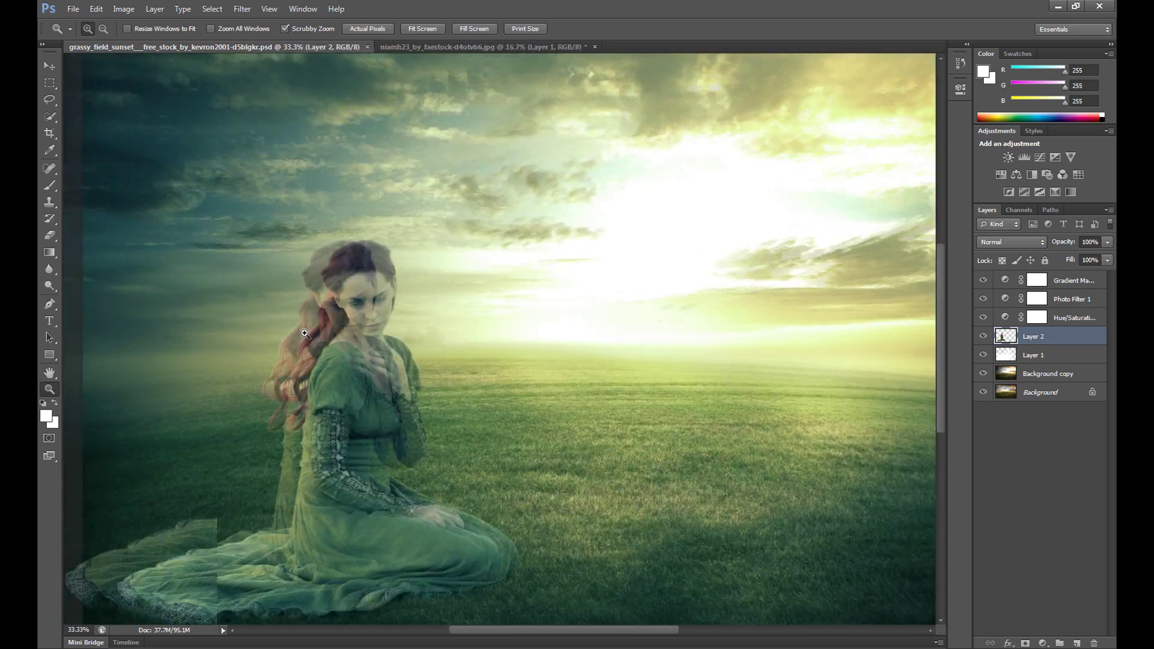
pyautogui.click(301, 355)
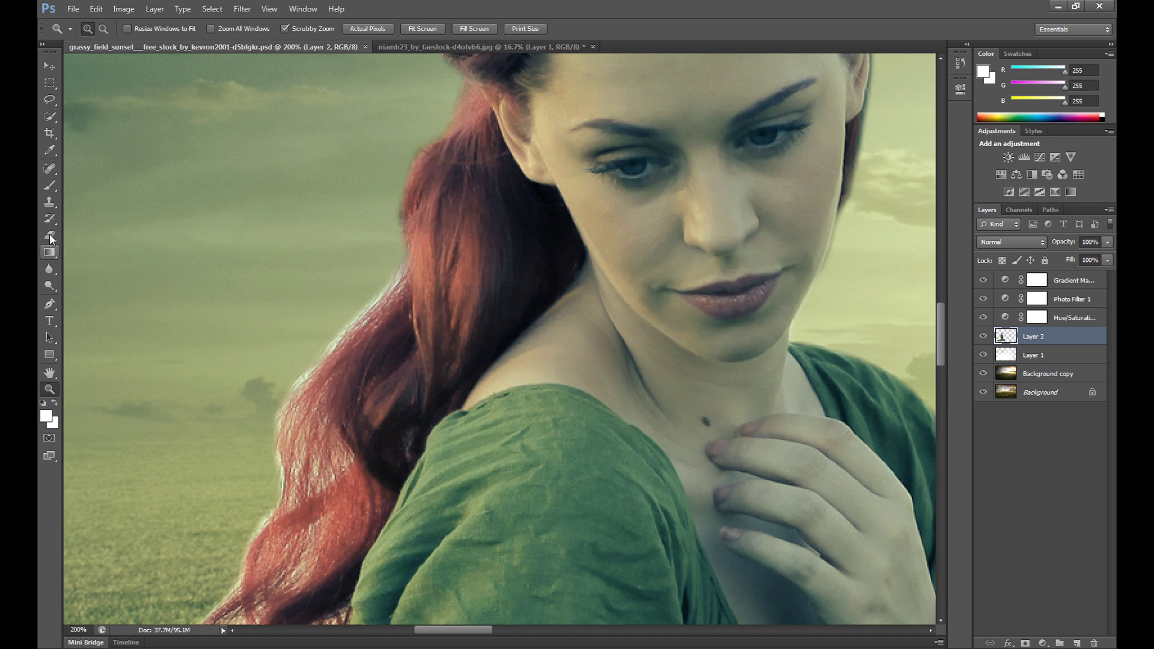
# Step: Erase a stray bit beside the woman's face on Layer 2 and zoom back out
pyautogui.click(51, 236)
pyautogui.click(355, 267)
pyautogui.click(102, 29)
pyautogui.click(345, 288)
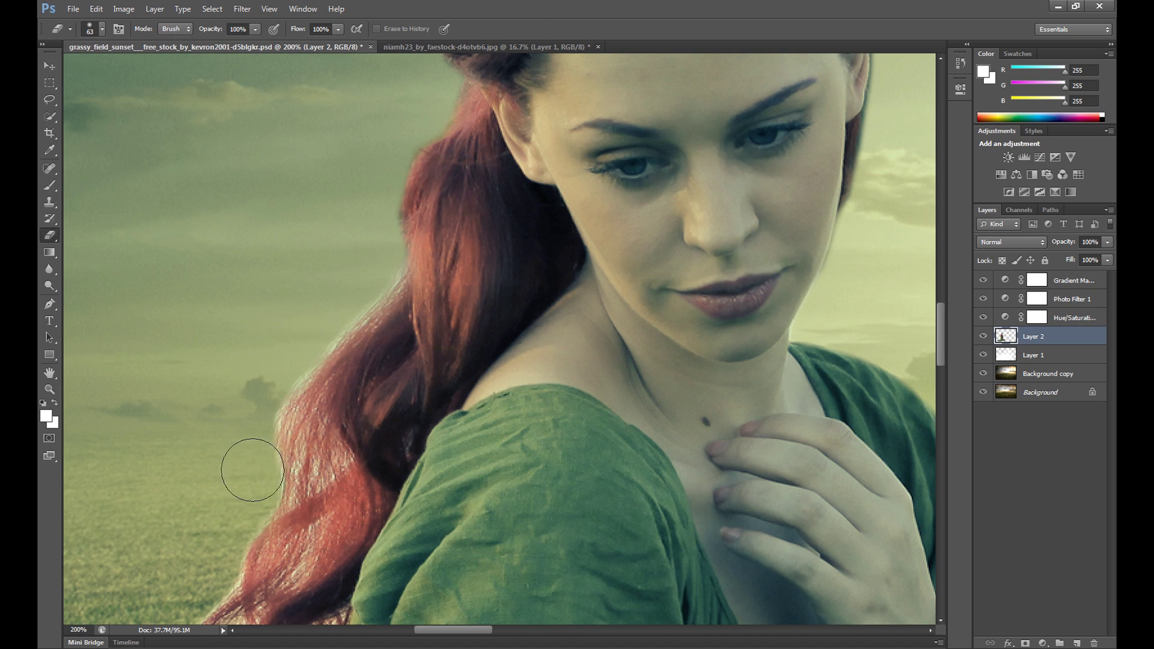
pyautogui.click(49, 389)
pyautogui.keyDown('alt'); pyautogui.click(564, 251); pyautogui.keyUp('alt')
pyautogui.keyDown('alt'); pyautogui.click(563, 251); pyautogui.keyUp('alt')
pyautogui.keyDown('alt'); pyautogui.click(563, 251); pyautogui.keyUp('alt')
pyautogui.keyDown('alt'); pyautogui.click(564, 251); pyautogui.keyUp('alt')
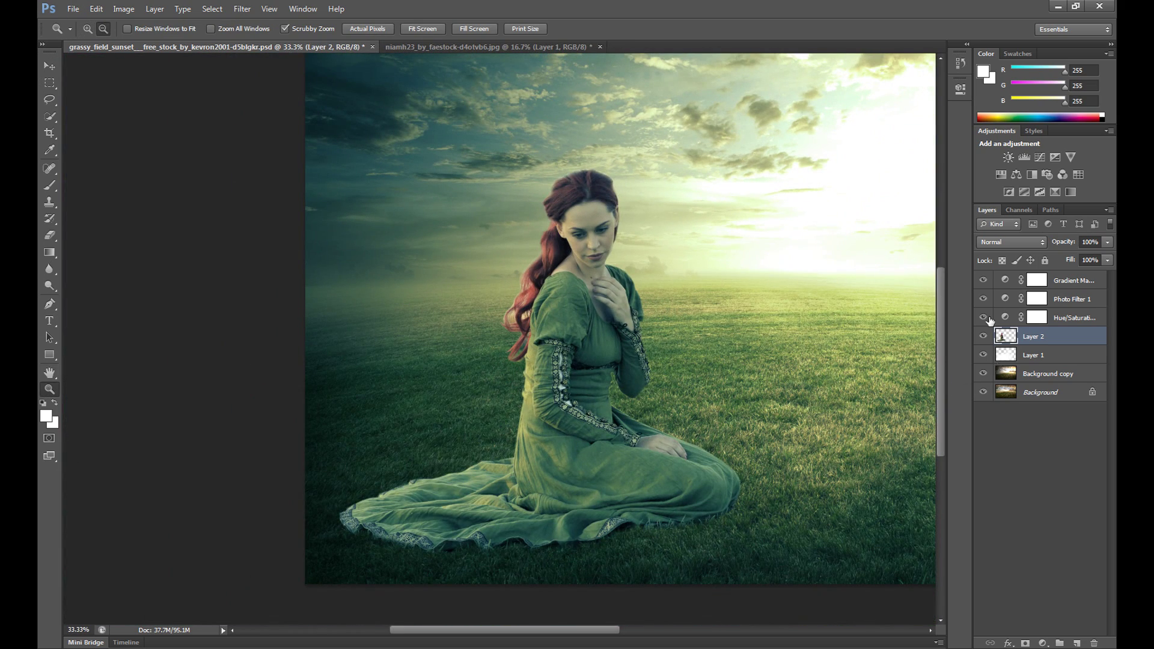
# Step: Duplicate Layer 2 and rename the copy 'dodge burn'
pyautogui.rightClick(1042, 341)
pyautogui.click(928, 247)
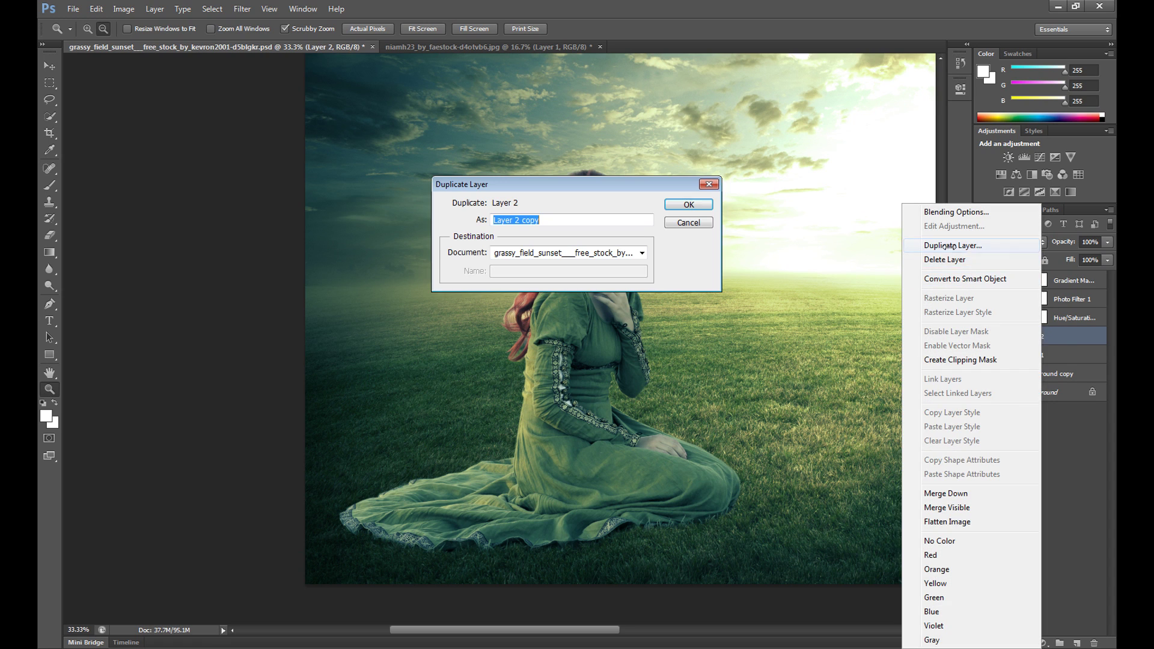
pyautogui.click(680, 209)
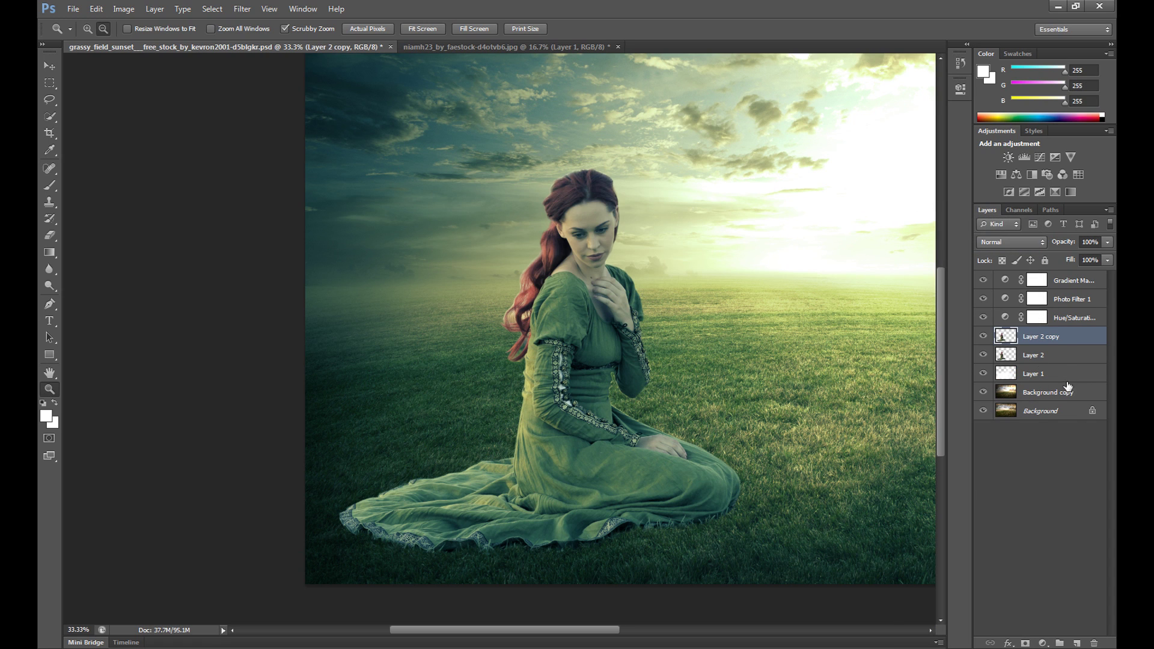
pyautogui.doubleClick(1043, 337)
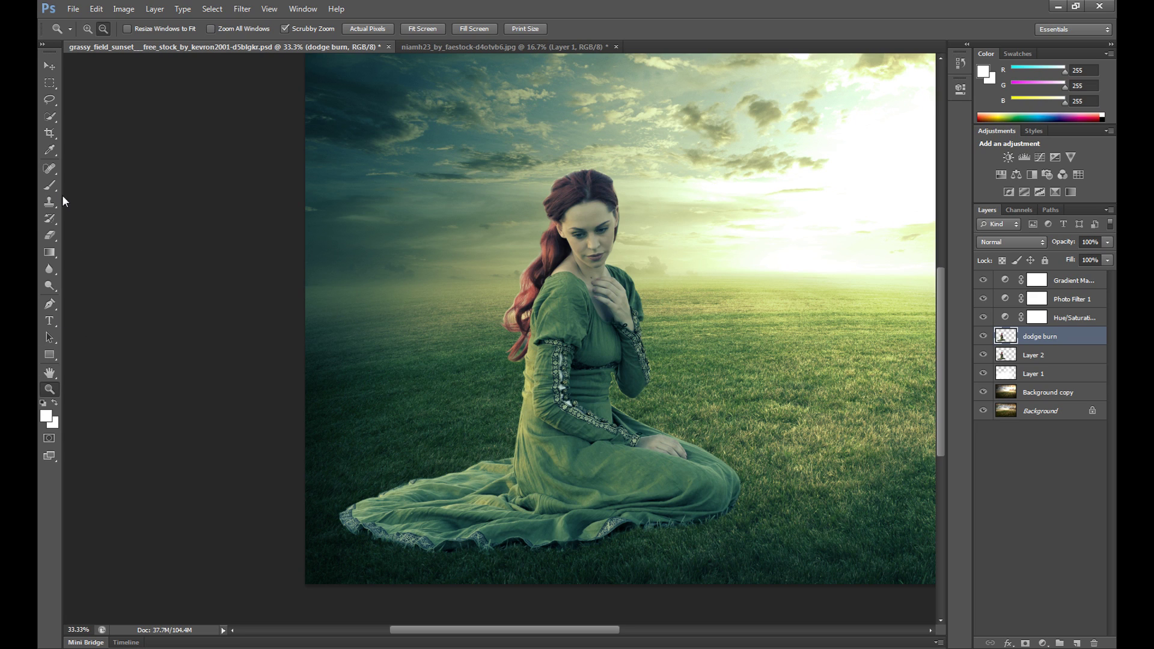
# Step: Pick the Dodge tool and zoom to 100% on the woman's face
pyautogui.click(49, 286)
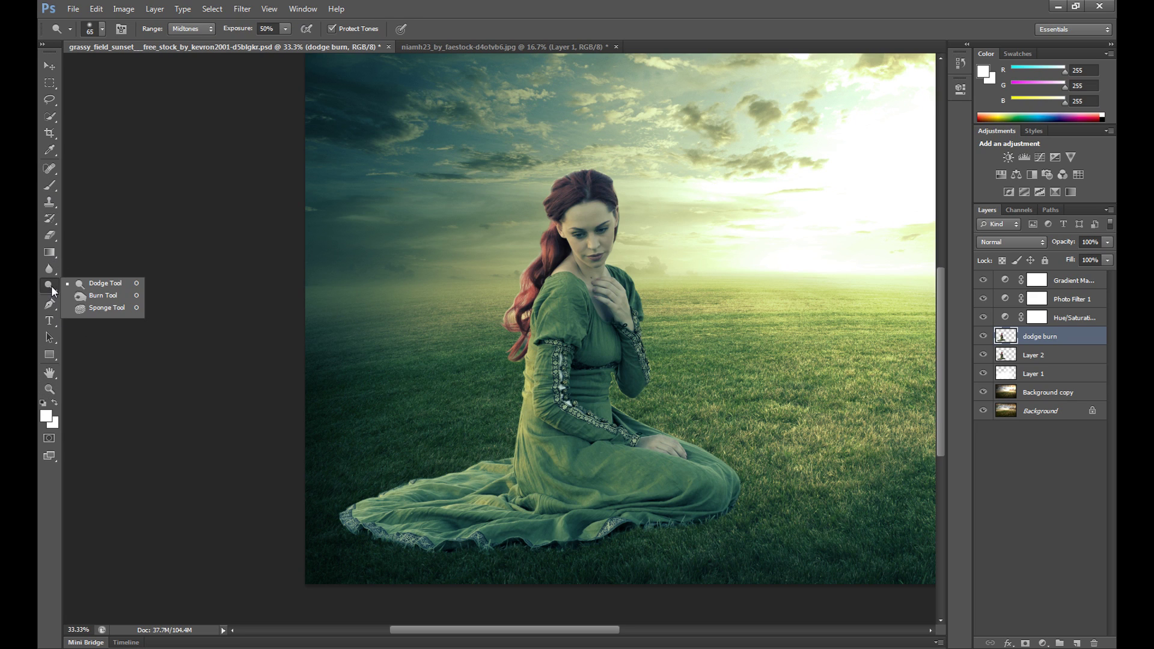
pyautogui.click(105, 285)
pyautogui.click(50, 388)
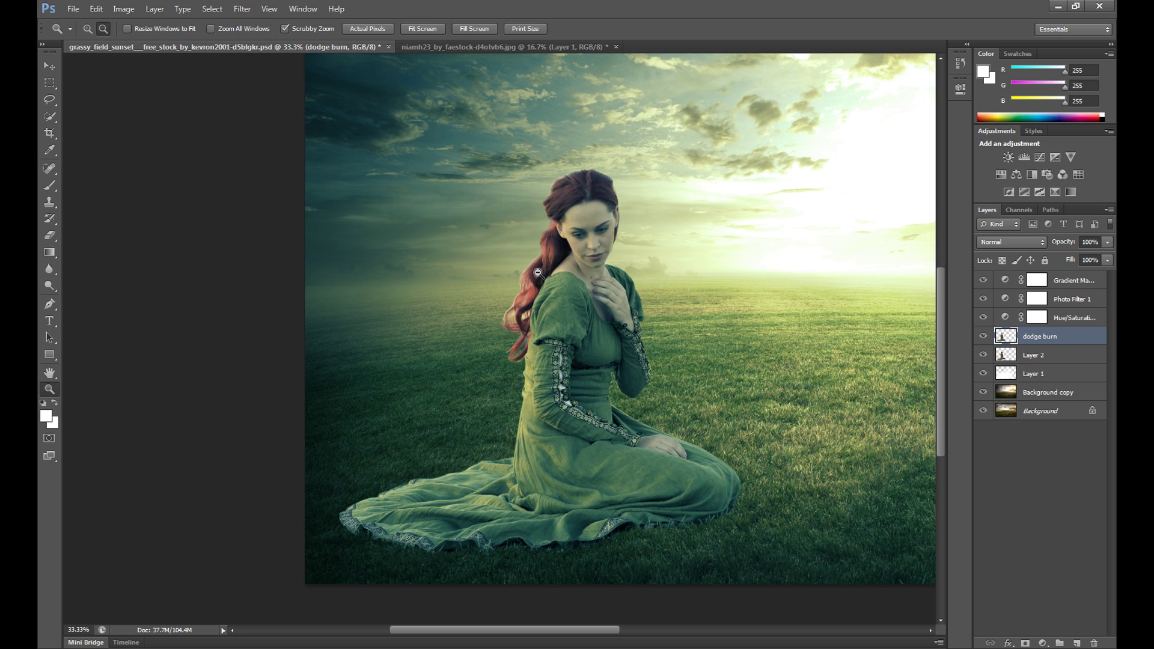
pyautogui.keyDown('alt'); pyautogui.click(613, 258); pyautogui.keyUp('alt')
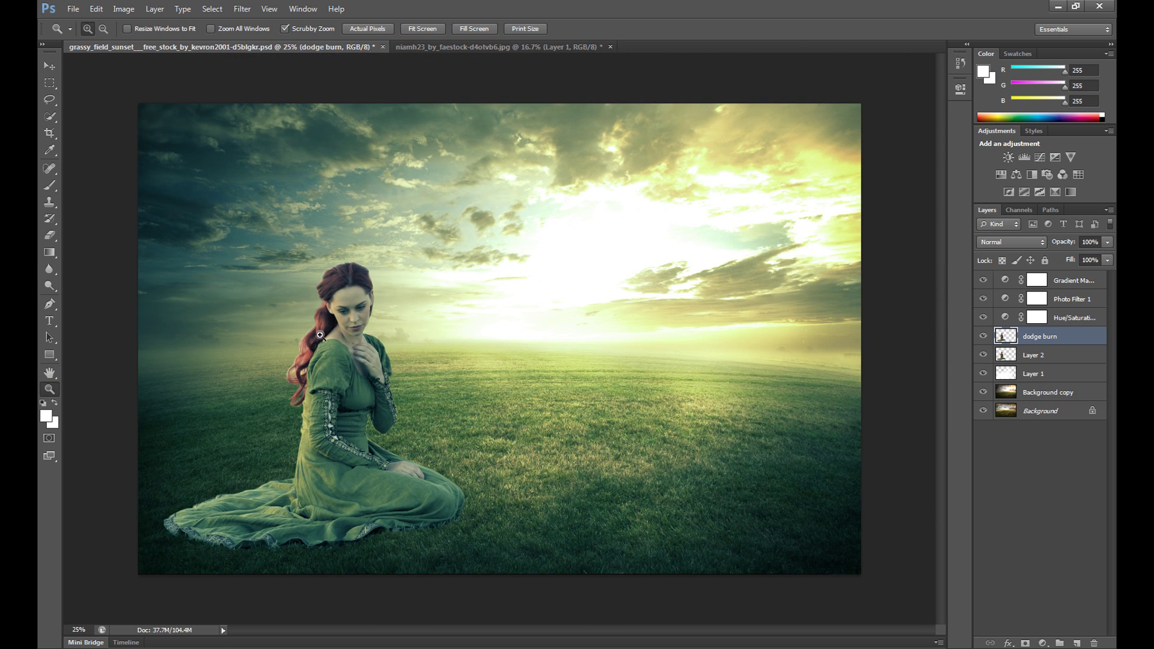
pyautogui.click(364, 340)
pyautogui.click(356, 322)
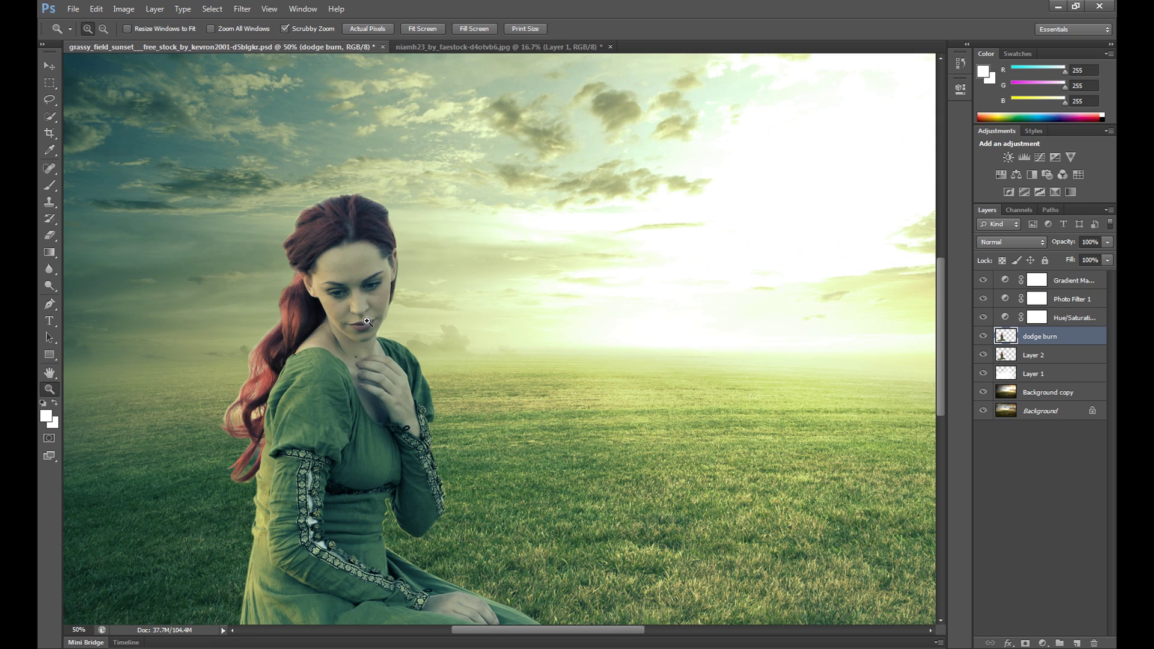
pyautogui.click(367, 321)
pyautogui.click(347, 288)
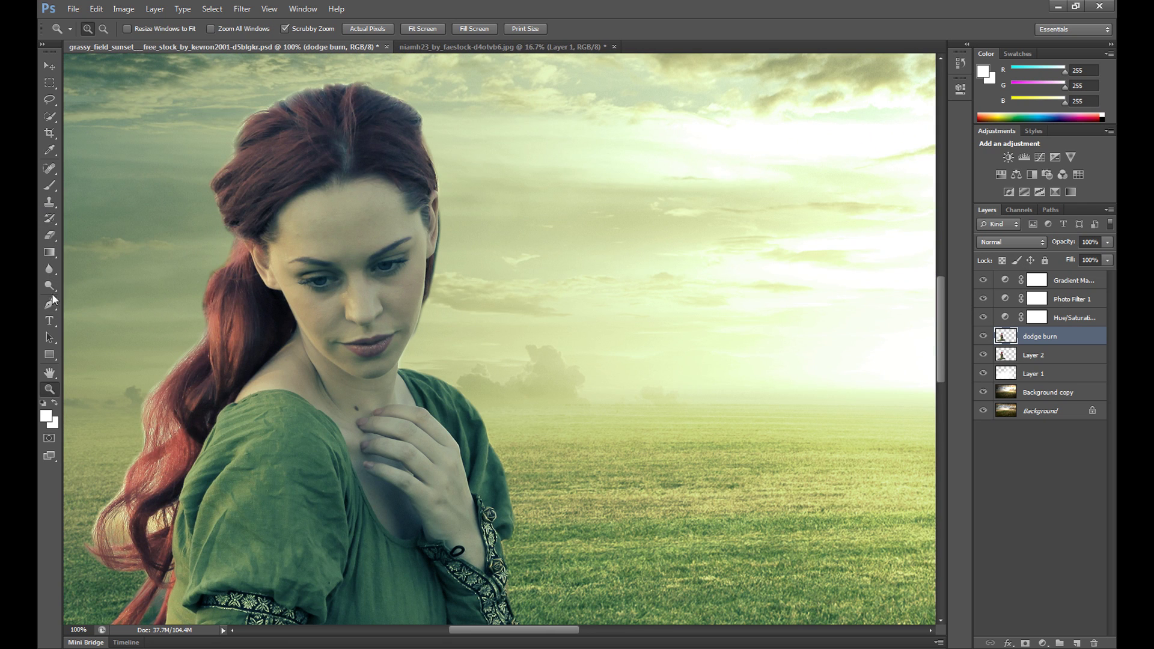
# Step: Set the Dodge brush to 98 px with 40% exposure
pyautogui.click(51, 284)
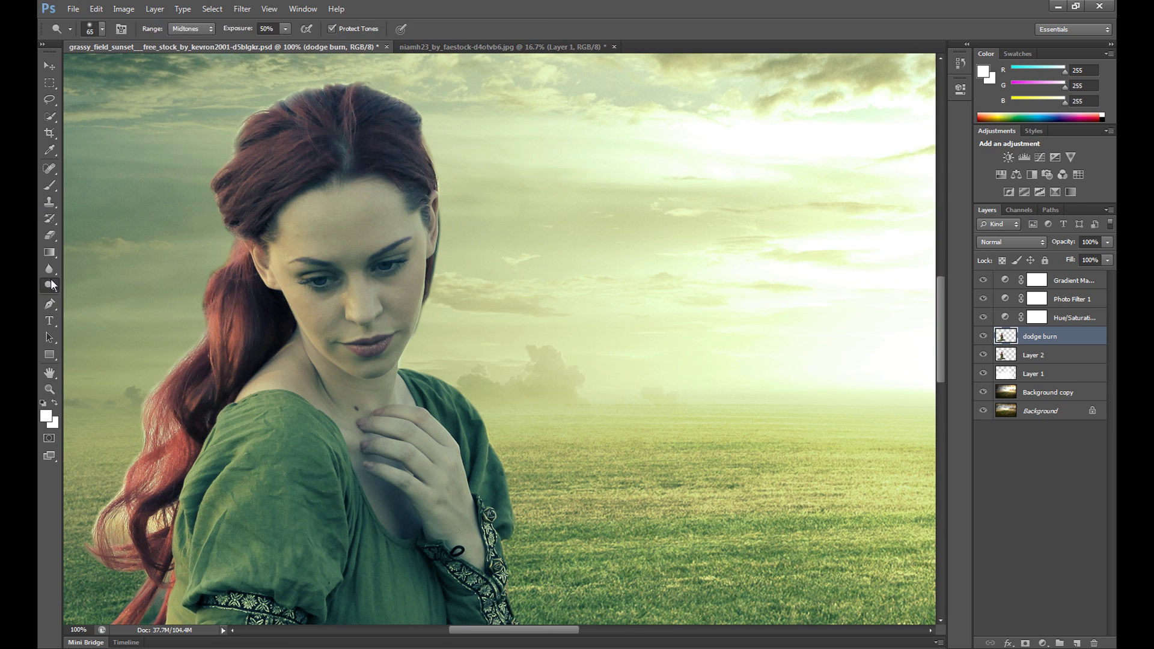
pyautogui.click(103, 26)
pyautogui.moveTo(109, 70); pyautogui.dragTo(117, 70)
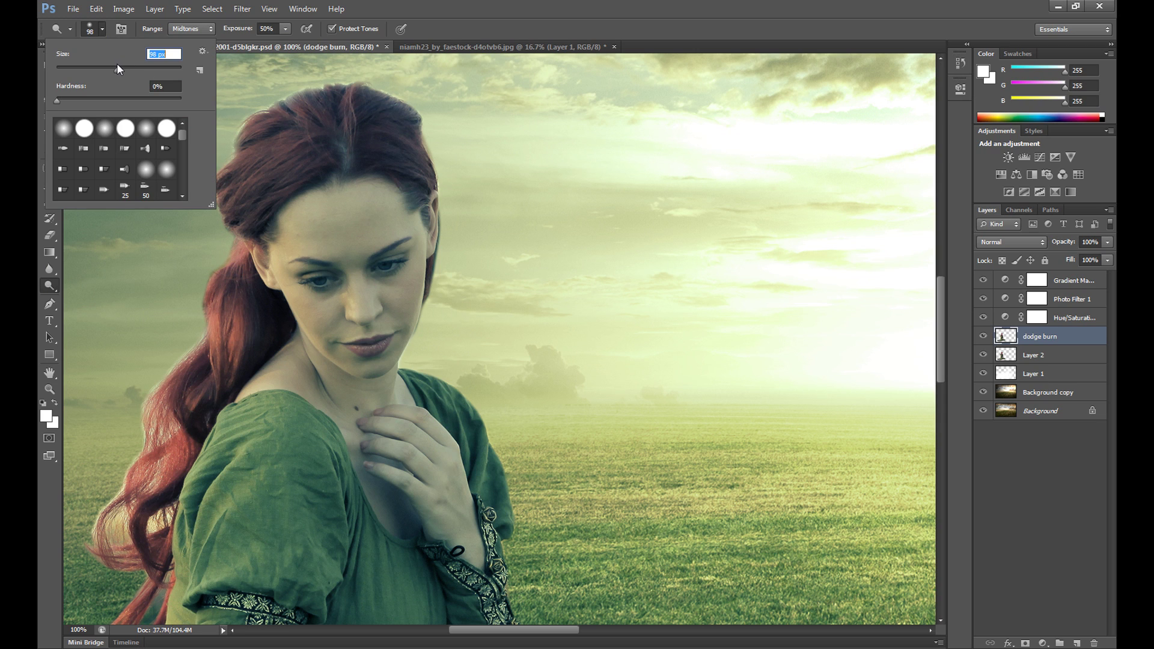
pyautogui.click(264, 28)
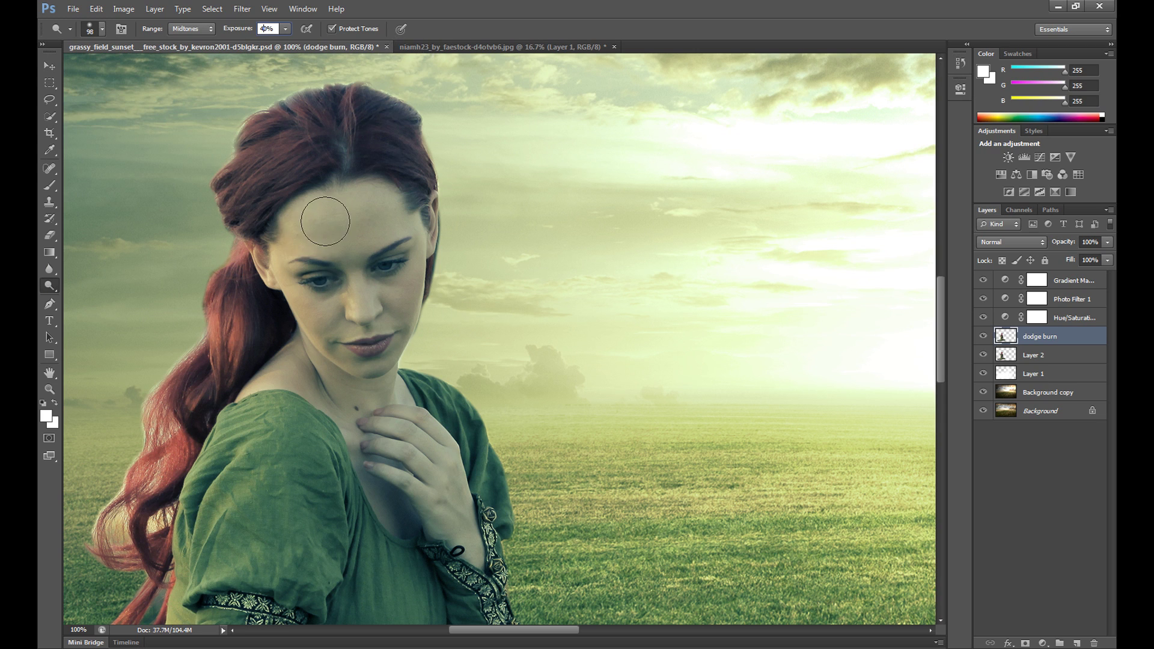
pyautogui.write('40')
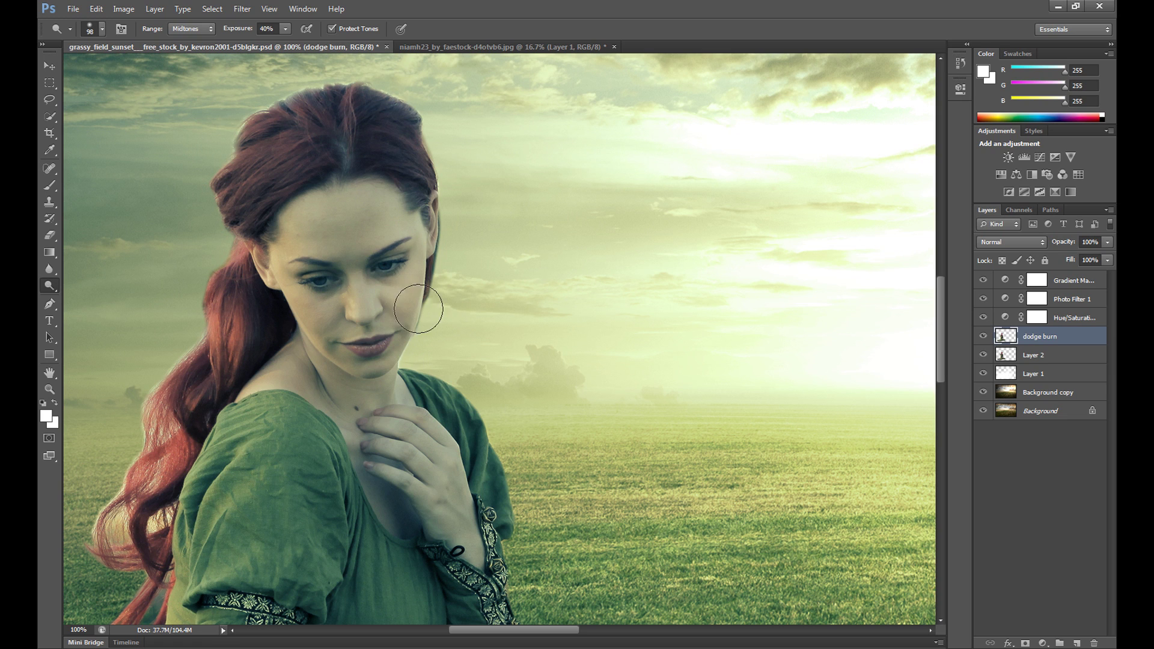
# Step: Dodge her neck, temple, jaw, hand, sleeve cuff, forehead and cheek
pyautogui.click(396, 385)
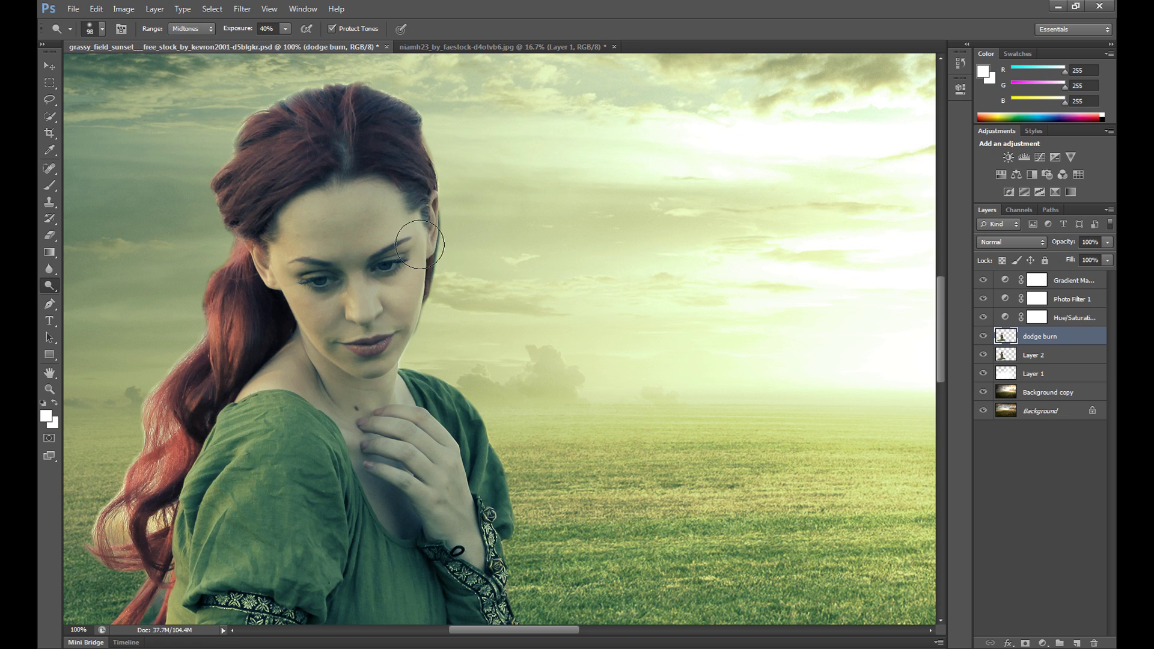
pyautogui.moveTo(430, 216); pyautogui.dragTo(433, 238)
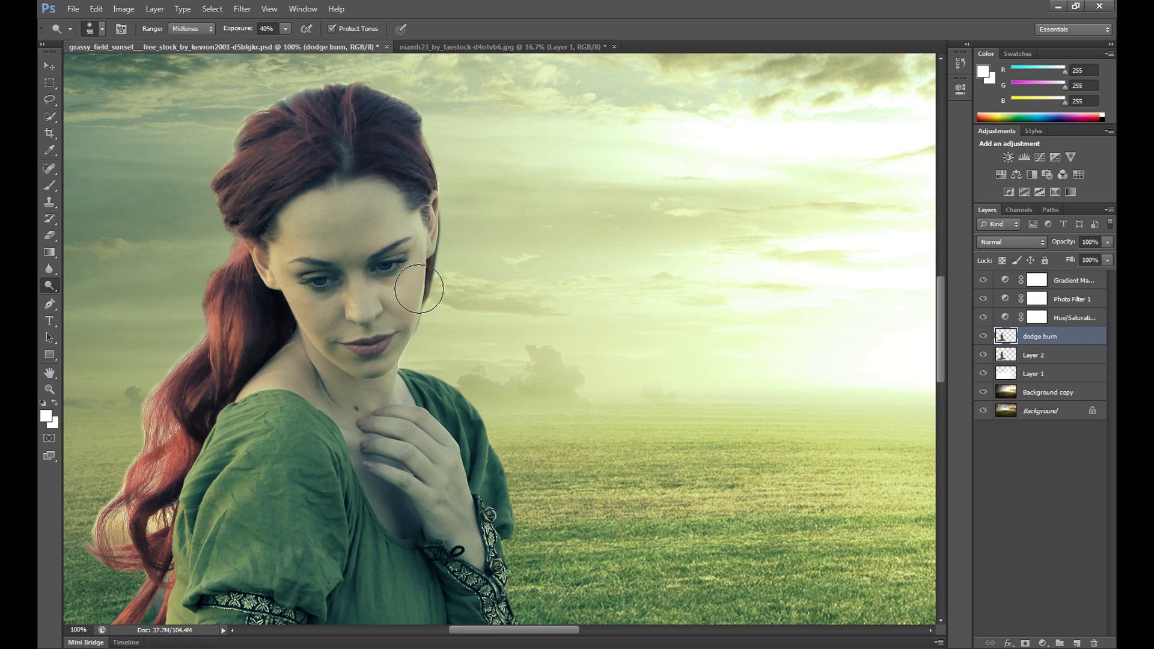
pyautogui.moveTo(419, 323)
pyautogui.mouseDown()
pyautogui.moveTo(404, 366)
pyautogui.moveTo(416, 390)
pyautogui.moveTo(416, 267)
pyautogui.moveTo(419, 280)
pyautogui.mouseUp()
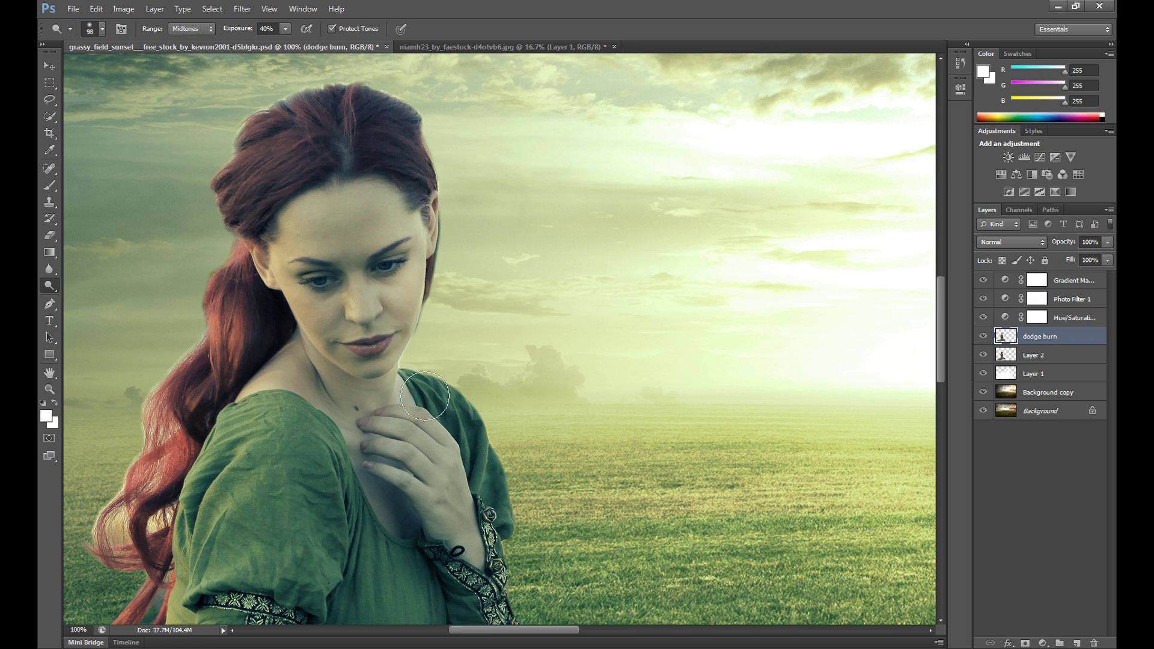
pyautogui.moveTo(411, 401)
pyautogui.mouseDown()
pyautogui.moveTo(460, 486)
pyautogui.moveTo(469, 533)
pyautogui.moveTo(430, 454)
pyautogui.moveTo(408, 497)
pyautogui.moveTo(433, 548)
pyautogui.moveTo(416, 452)
pyautogui.moveTo(385, 405)
pyautogui.moveTo(434, 430)
pyautogui.moveTo(468, 488)
pyautogui.moveTo(454, 529)
pyautogui.moveTo(430, 539)
pyautogui.moveTo(418, 478)
pyautogui.moveTo(345, 391)
pyautogui.moveTo(381, 407)
pyautogui.moveTo(419, 401)
pyautogui.moveTo(254, 391)
pyautogui.moveTo(447, 414)
pyautogui.moveTo(399, 371)
pyautogui.moveTo(386, 399)
pyautogui.moveTo(489, 503)
pyautogui.moveTo(500, 543)
pyautogui.moveTo(468, 432)
pyautogui.mouseUp()
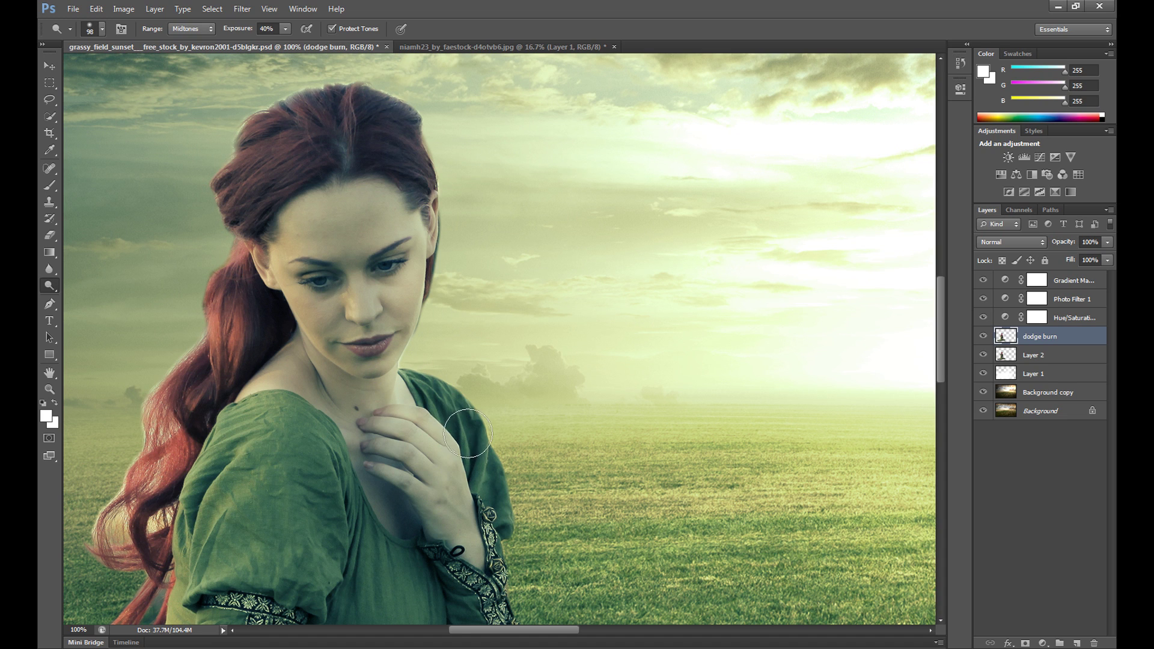
pyautogui.moveTo(487, 481)
pyautogui.mouseDown()
pyautogui.moveTo(491, 509)
pyautogui.moveTo(460, 499)
pyautogui.moveTo(456, 541)
pyautogui.moveTo(479, 589)
pyautogui.mouseUp()
pyautogui.moveTo(408, 227); pyautogui.dragTo(386, 214)
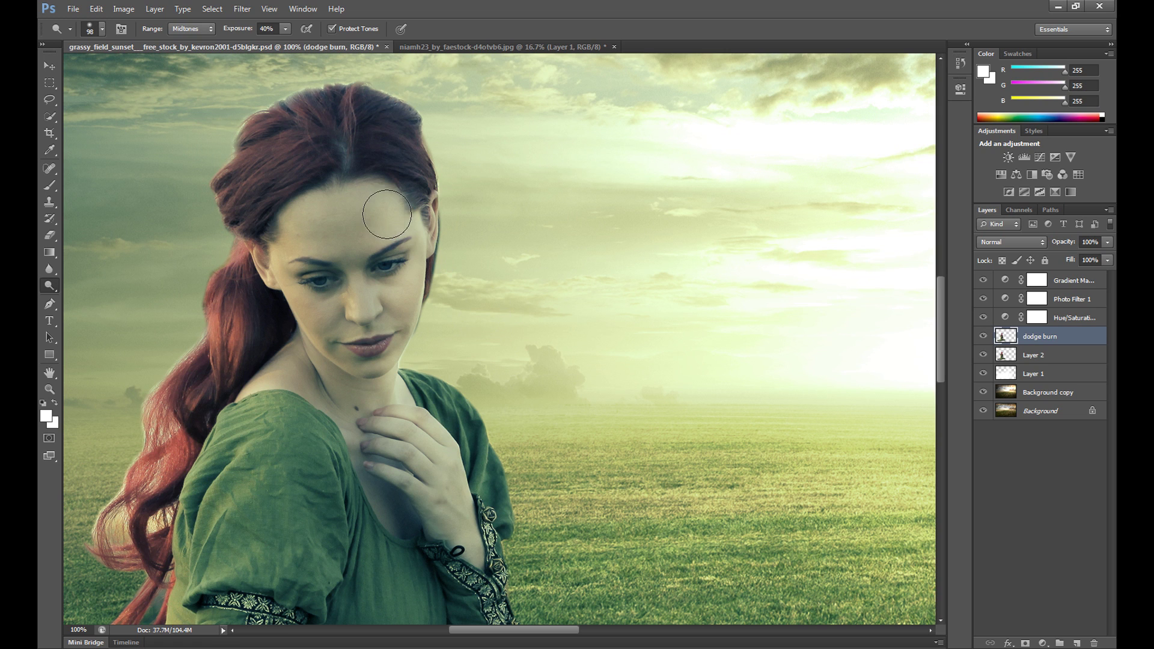
pyautogui.moveTo(406, 295)
pyautogui.mouseDown()
pyautogui.moveTo(406, 348)
pyautogui.moveTo(392, 370)
pyautogui.mouseUp()
# Step: Dodge the lower sleeve trim and the sleeve's right edge
pyautogui.scroll(-3, 390, 408)
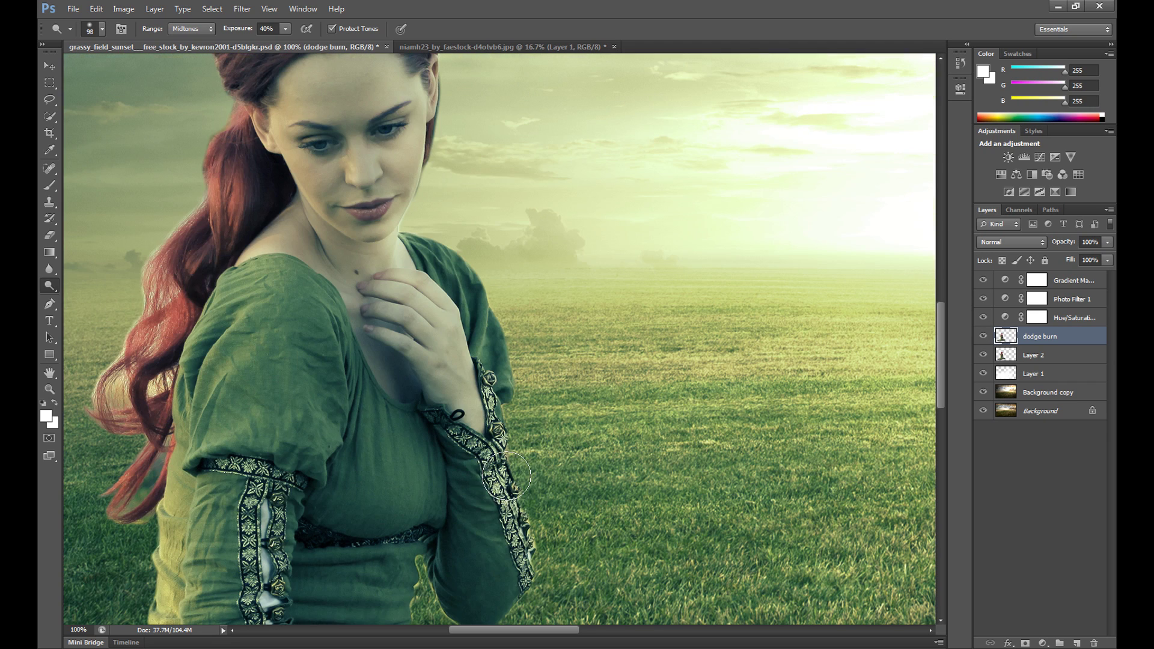
pyautogui.moveTo(524, 590)
pyautogui.mouseDown()
pyautogui.moveTo(510, 612)
pyautogui.moveTo(494, 490)
pyautogui.moveTo(499, 538)
pyautogui.mouseUp()
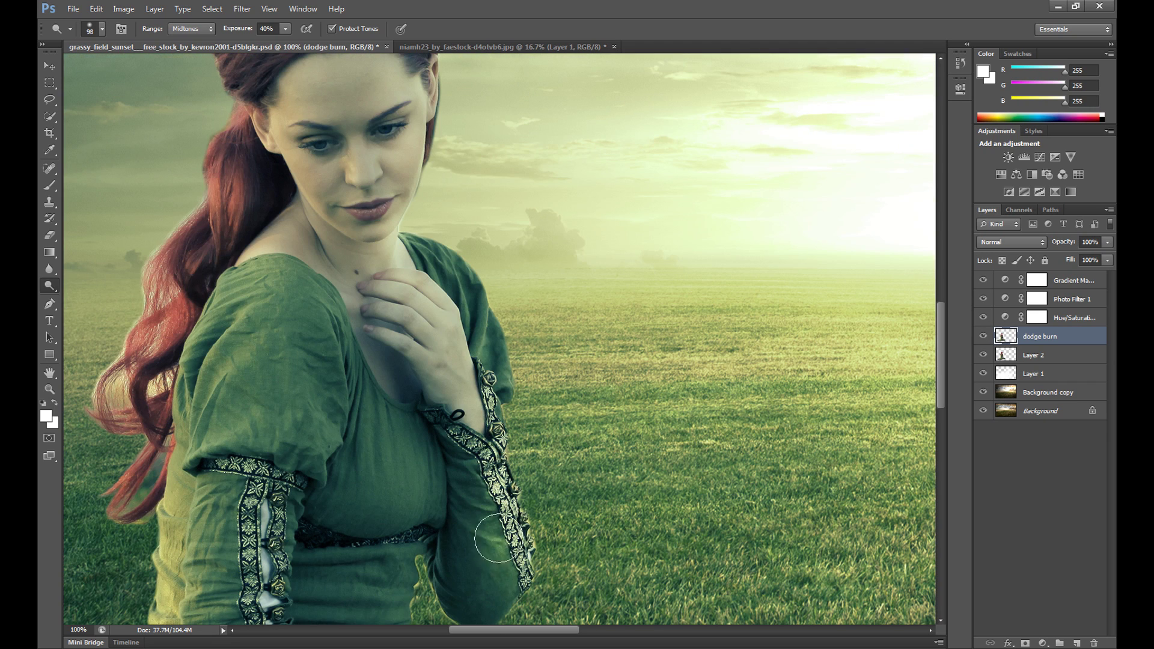
pyautogui.moveTo(494, 334)
pyautogui.mouseDown()
pyautogui.moveTo(513, 432)
pyautogui.moveTo(498, 619)
pyautogui.mouseUp()
pyautogui.scroll(-6, 939, 417)
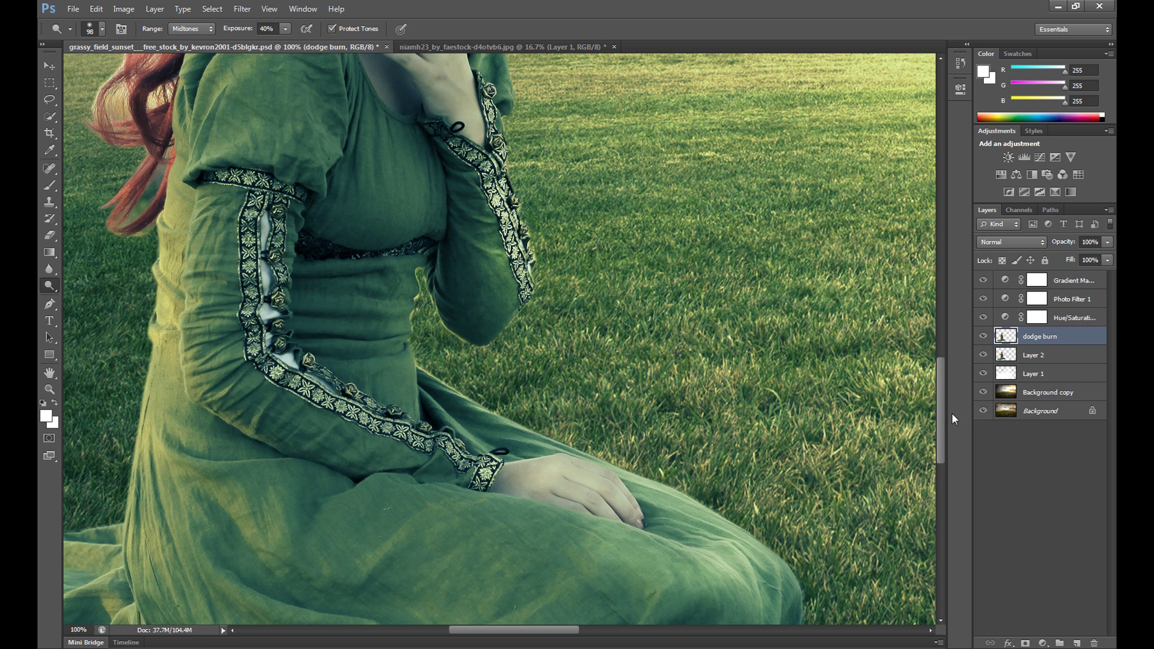
pyautogui.scroll(6, 941, 423)
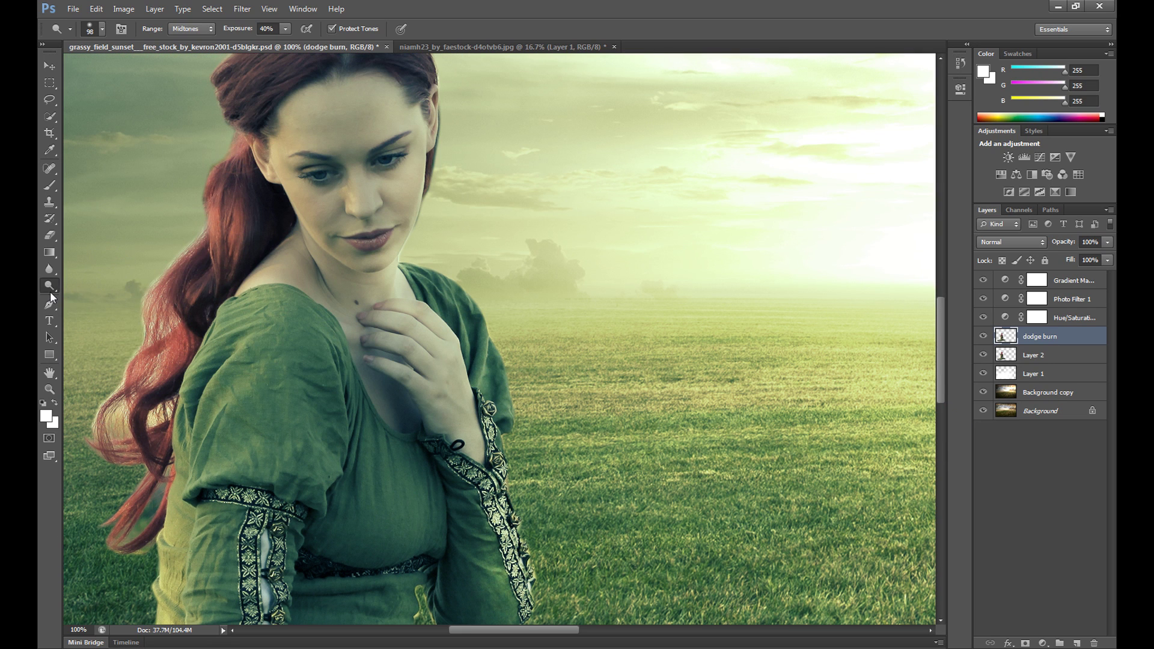
# Step: Switch to the Burn tool and darken the hair edge, lower strands and dress sleeve
pyautogui.click(48, 291)
pyautogui.click(107, 295)
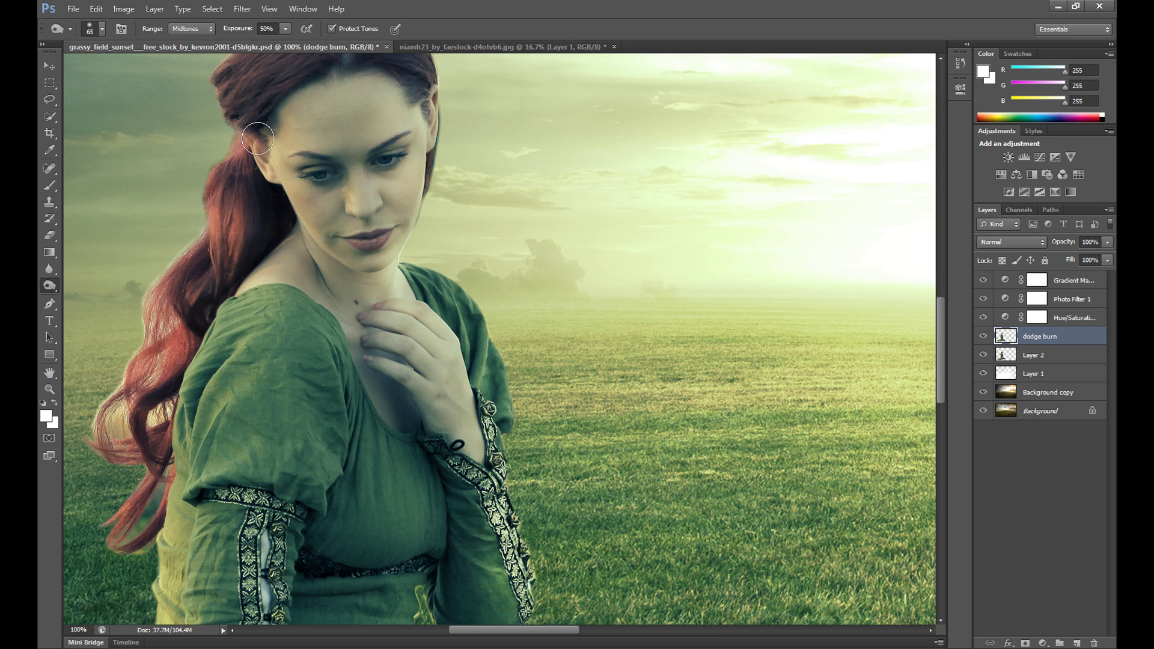
pyautogui.moveTo(219, 306)
pyautogui.mouseDown()
pyautogui.moveTo(189, 361)
pyautogui.moveTo(181, 287)
pyautogui.moveTo(148, 349)
pyautogui.moveTo(170, 294)
pyautogui.moveTo(113, 420)
pyautogui.moveTo(160, 389)
pyautogui.mouseUp()
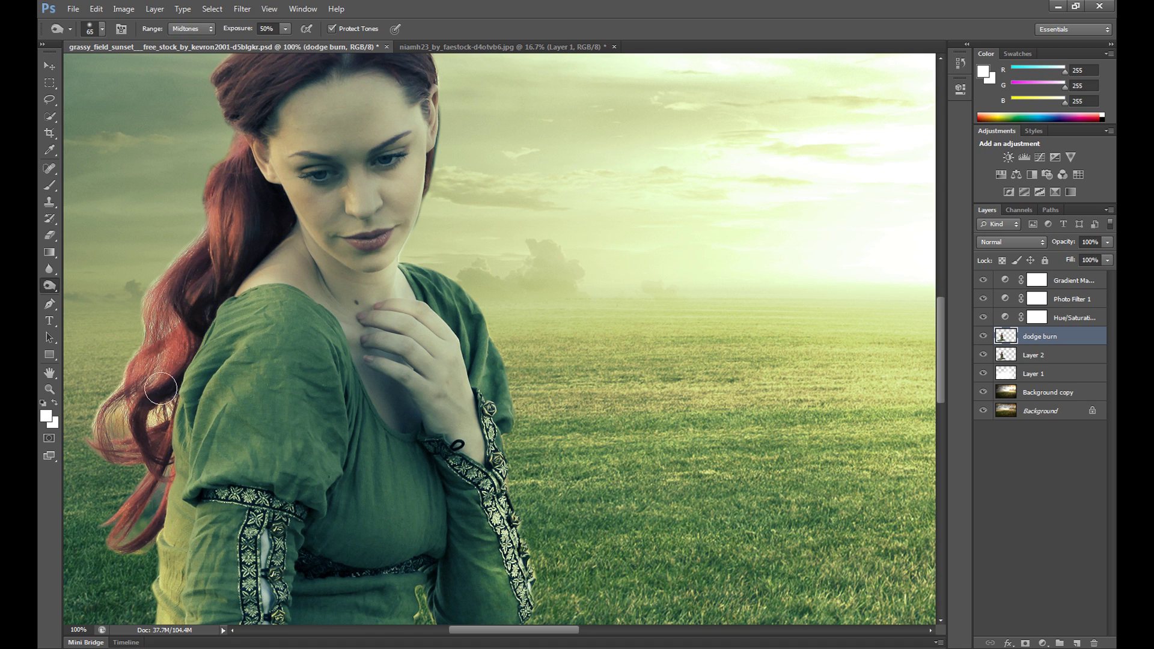
pyautogui.moveTo(186, 242)
pyautogui.mouseDown()
pyautogui.moveTo(99, 434)
pyautogui.moveTo(120, 485)
pyautogui.moveTo(148, 492)
pyautogui.moveTo(139, 522)
pyautogui.mouseUp()
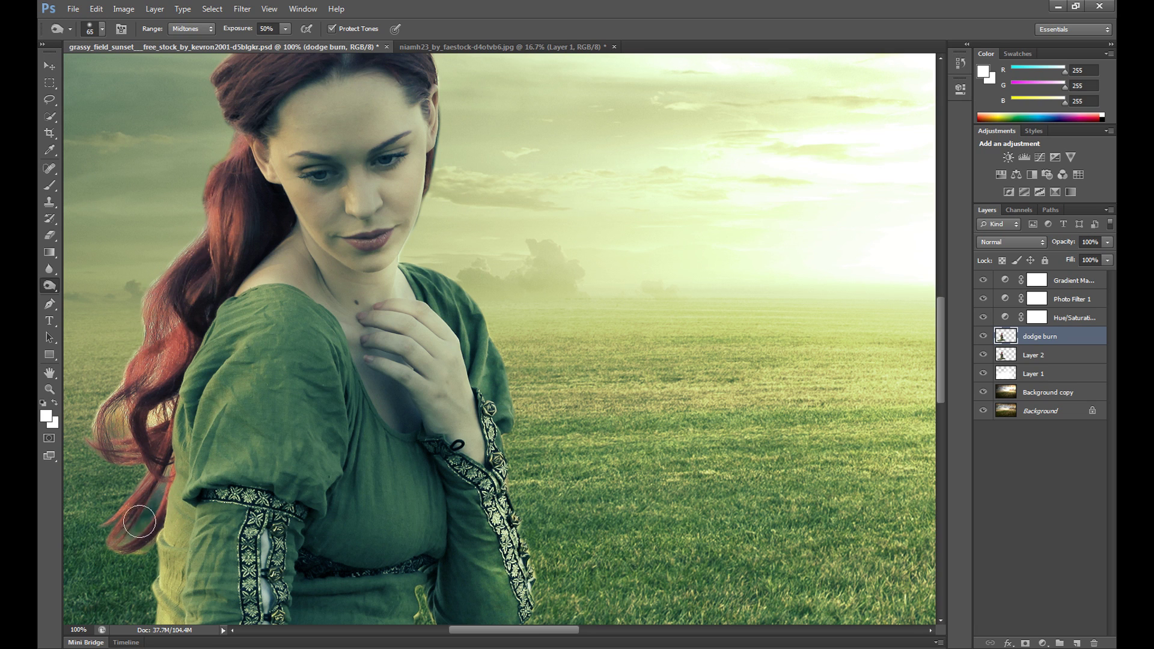
pyautogui.moveTo(213, 361)
pyautogui.mouseDown()
pyautogui.moveTo(220, 391)
pyautogui.moveTo(181, 516)
pyautogui.moveTo(171, 595)
pyautogui.mouseUp()
pyautogui.moveTo(247, 380)
pyautogui.mouseDown()
pyautogui.moveTo(219, 429)
pyautogui.moveTo(208, 534)
pyautogui.mouseUp()
pyautogui.scroll(-5, 932, 326)
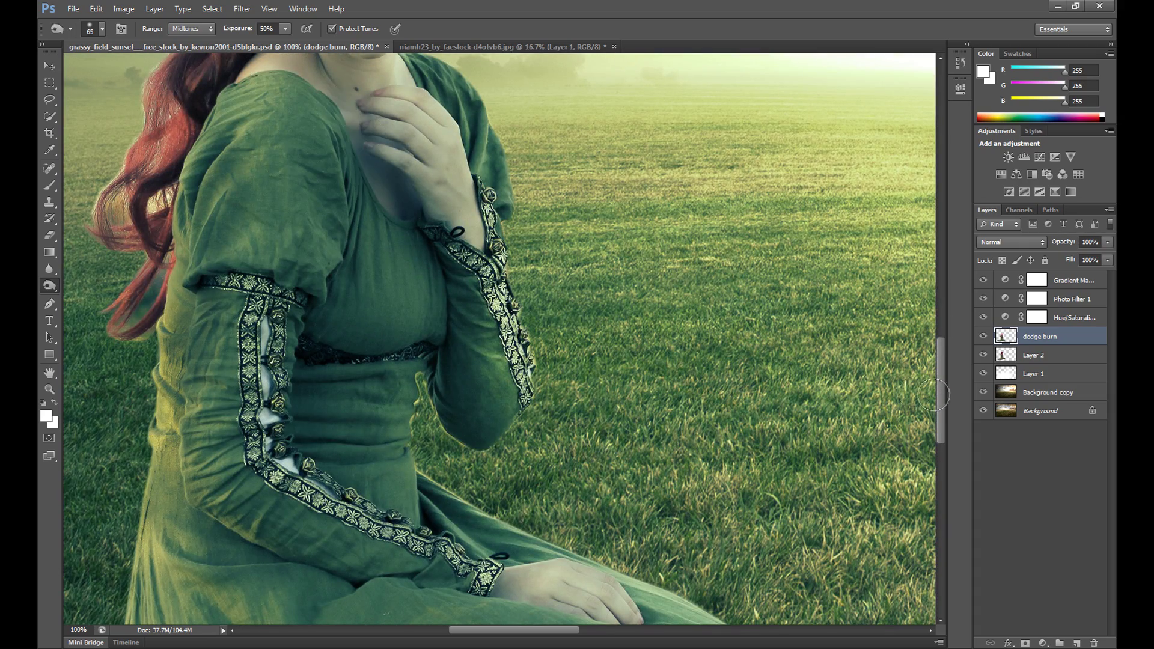
pyautogui.scroll(2, 341, 102)
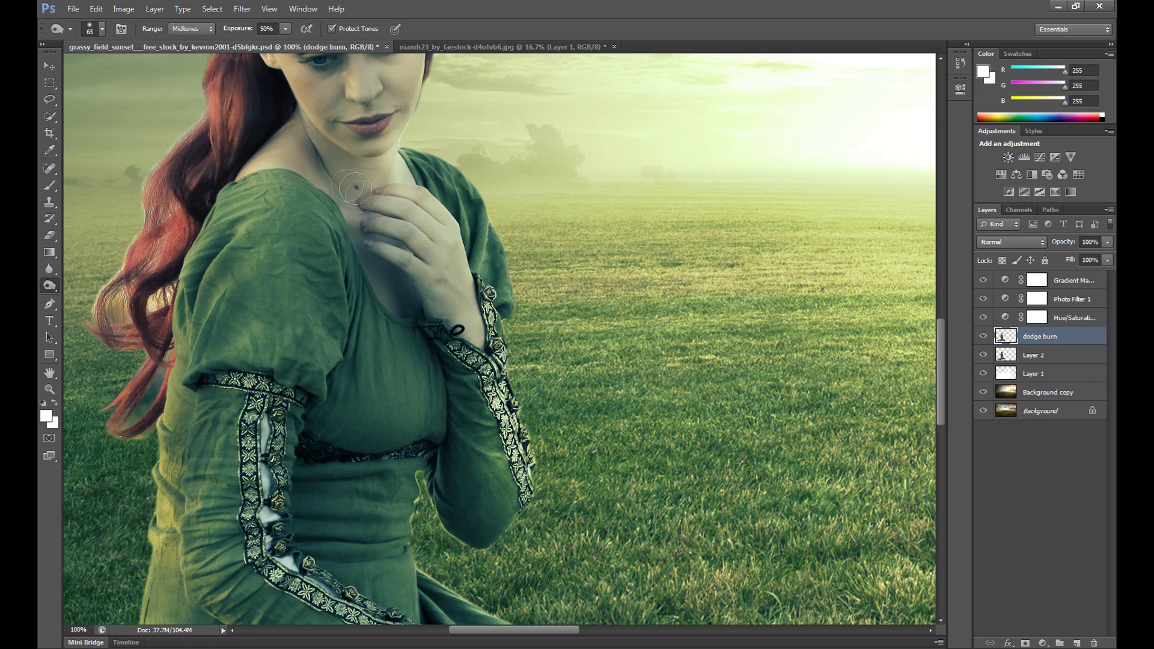
# Step: Undo the last burn stroke, set 30% exposure and a 106 px brush, and brighten the hem folds
pyautogui.click(96, 8)
pyautogui.click(114, 47)
pyautogui.write('30')
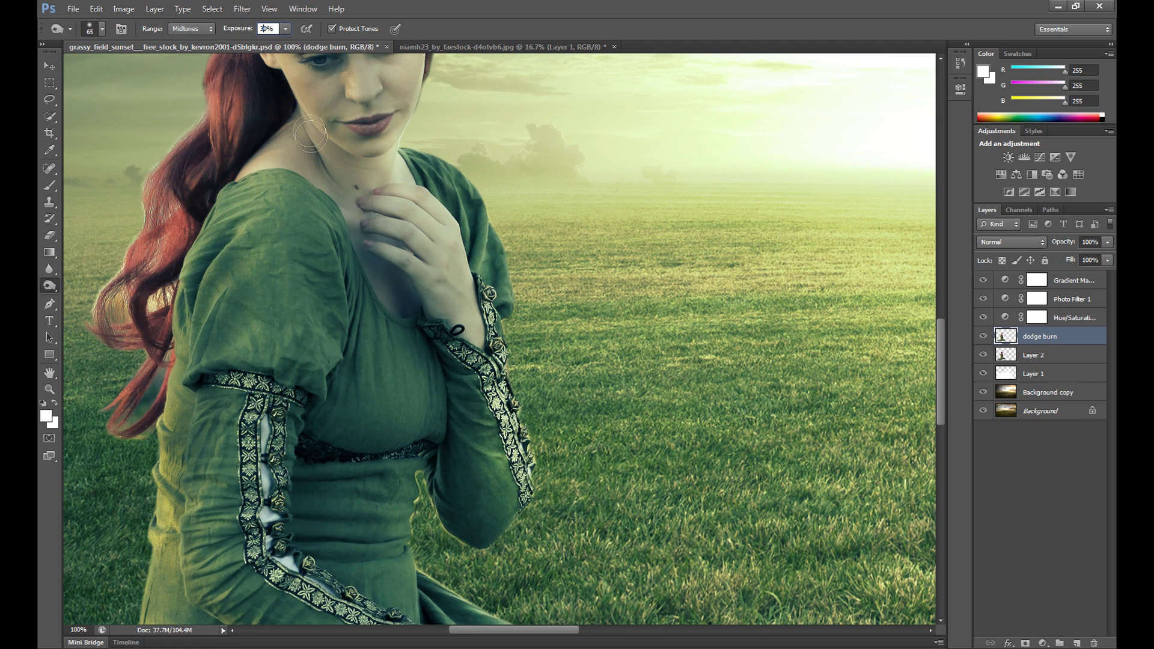
pyautogui.press('Return')
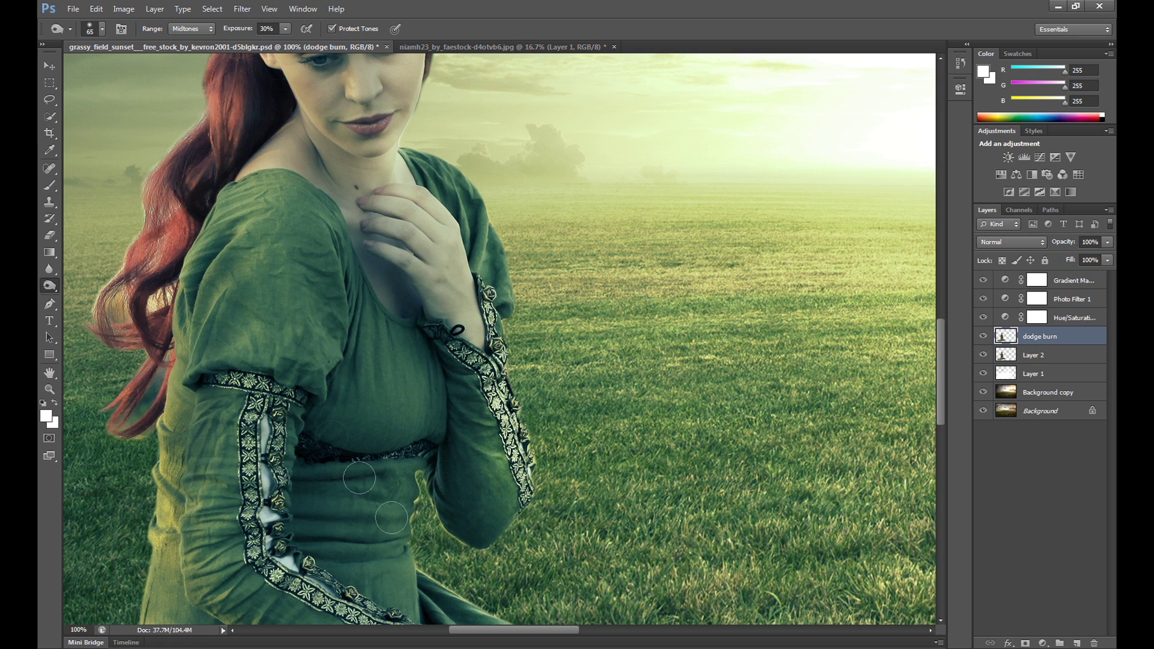
pyautogui.scroll(-3, 316, 490)
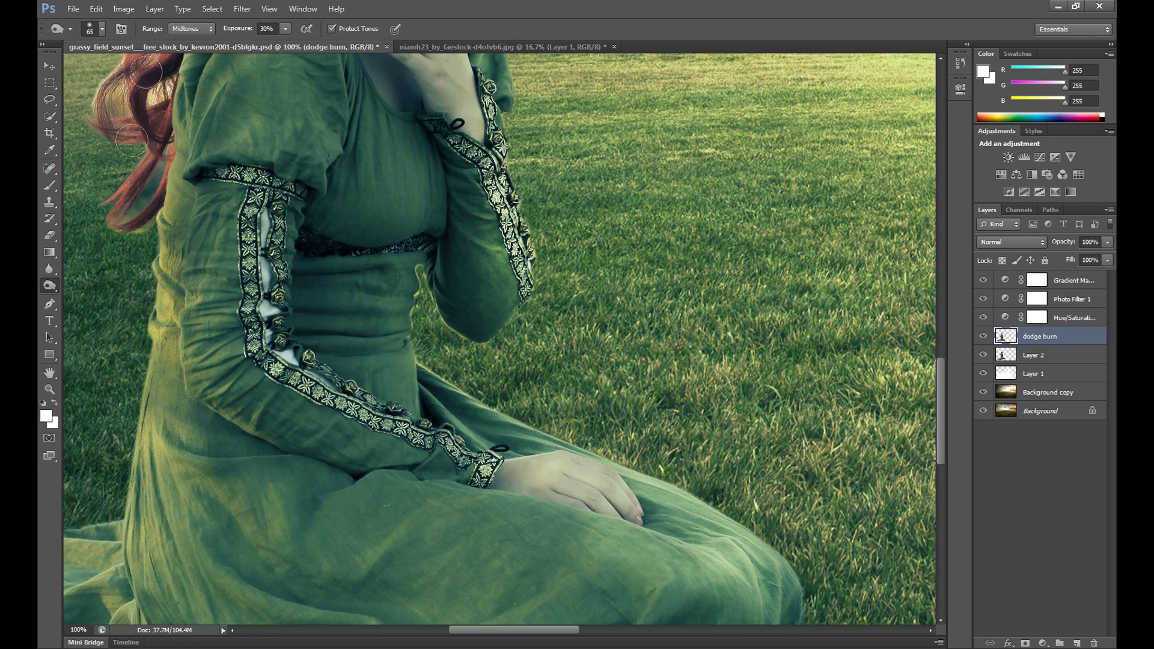
pyautogui.click(102, 28)
pyautogui.moveTo(114, 64); pyautogui.dragTo(129, 64)
pyautogui.press('Return')
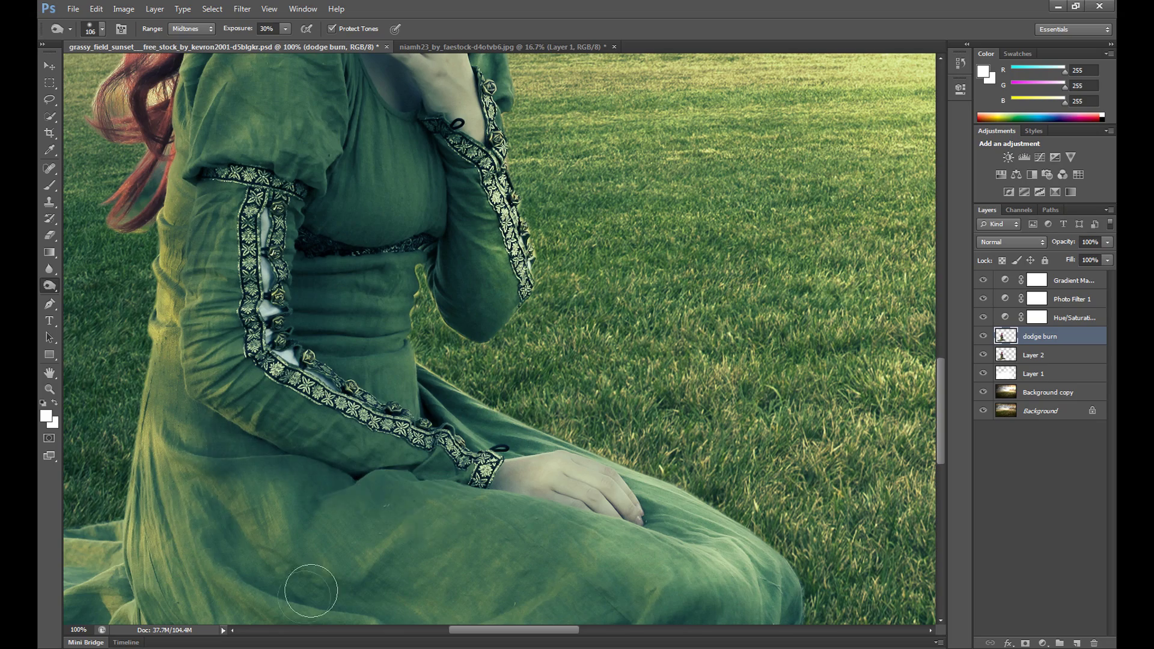
pyautogui.scroll(-3, 360, 474)
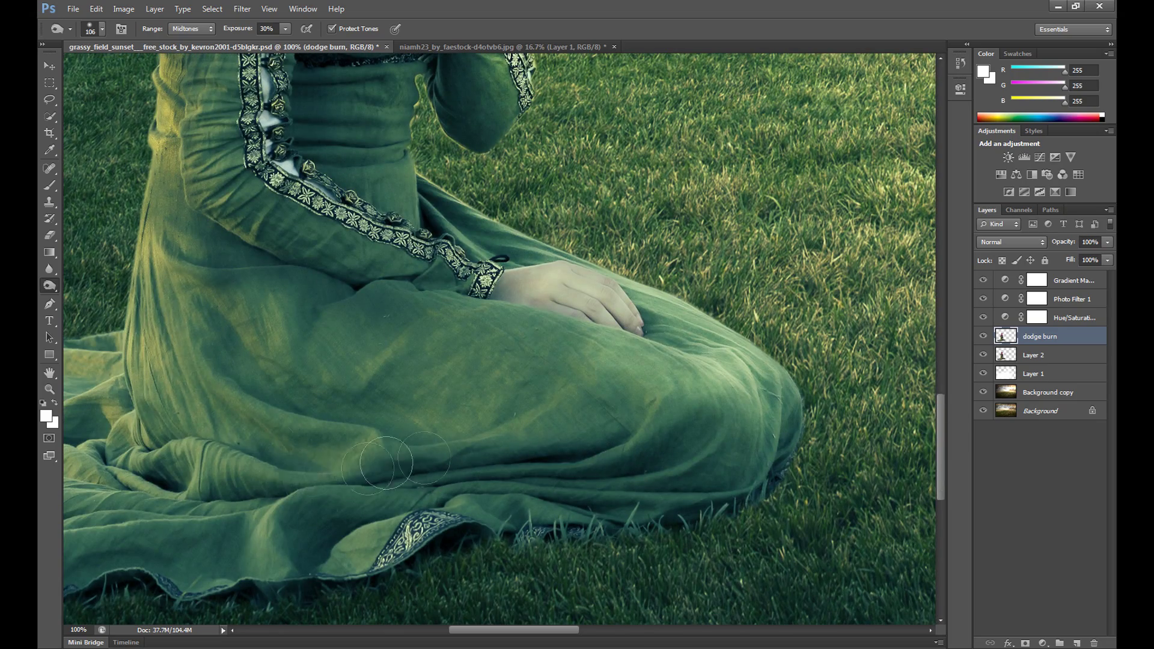
pyautogui.moveTo(554, 629); pyautogui.dragTo(470, 638)
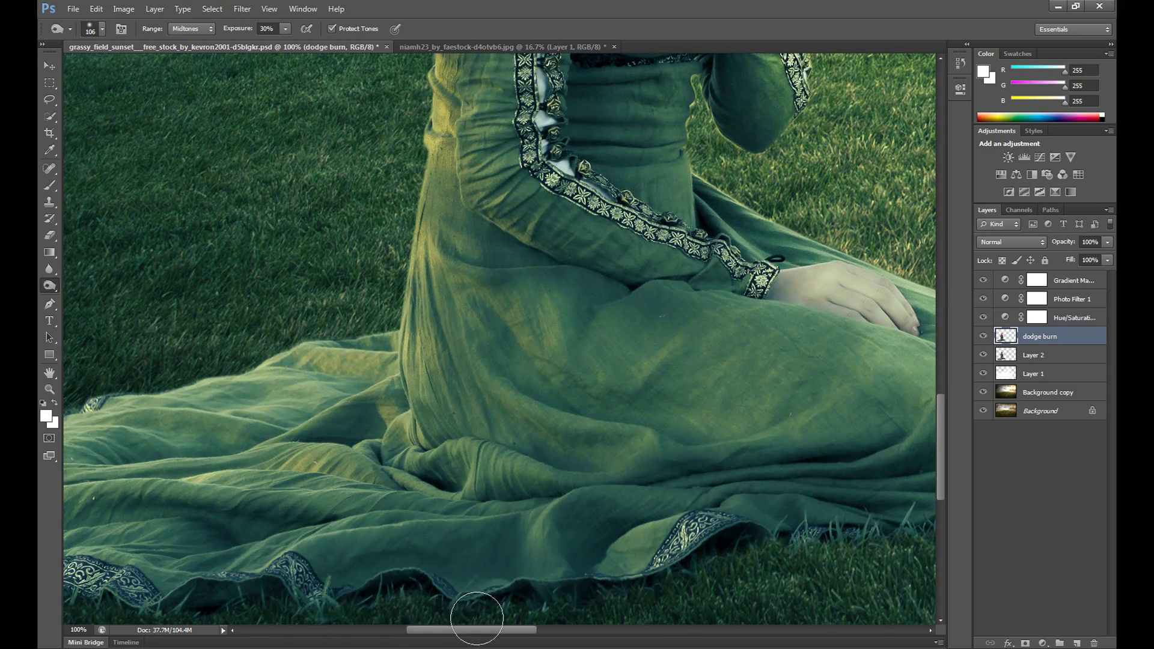
# Step: Zoom out and toggle the dodge burn layer to compare the dress with and without dodging
pyautogui.press('z')
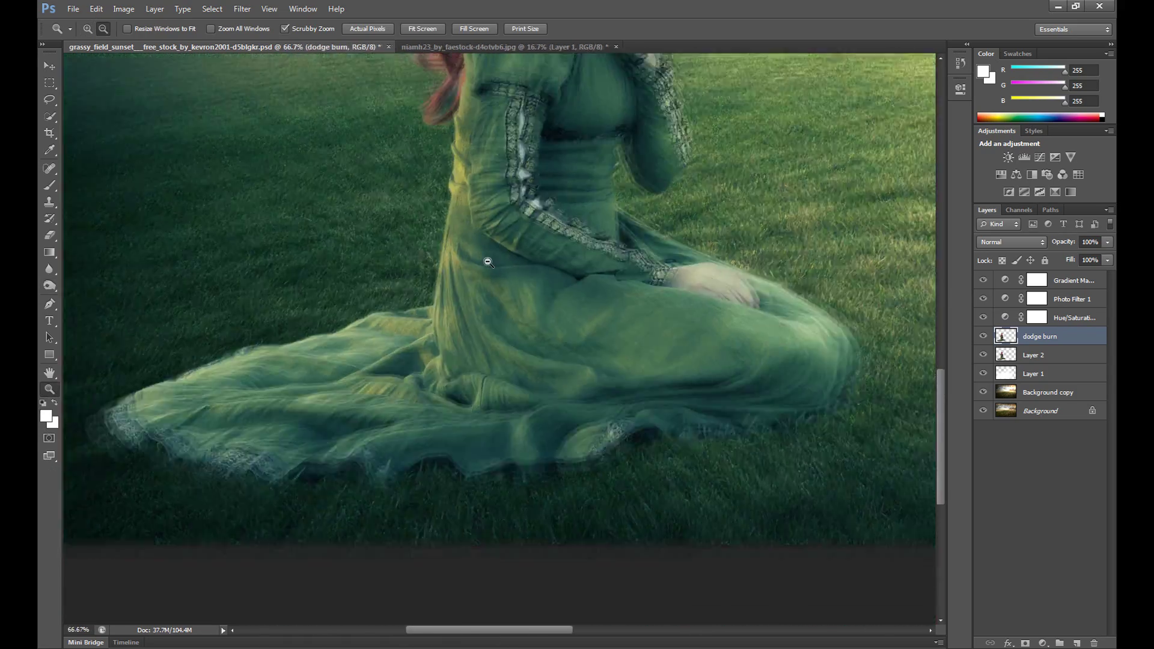
pyautogui.keyDown('alt'); pyautogui.click(488, 262); pyautogui.keyUp('alt')
pyautogui.keyDown('alt'); pyautogui.click(488, 261); pyautogui.keyUp('alt')
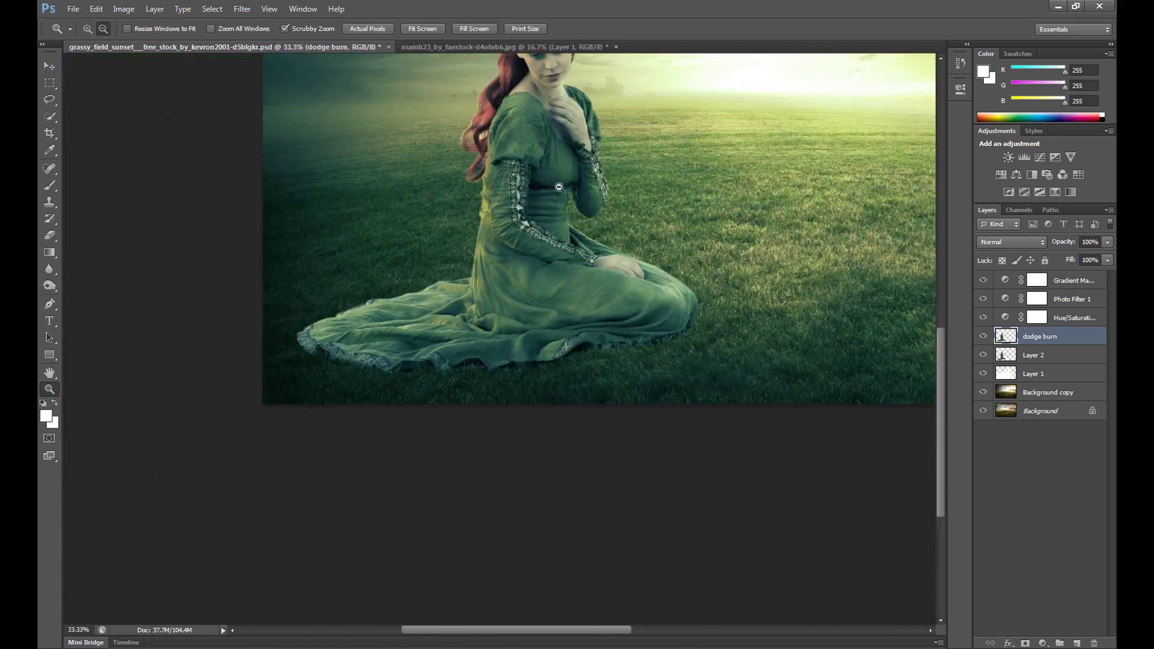
pyautogui.keyDown('alt'); pyautogui.click(488, 262); pyautogui.keyUp('alt')
pyautogui.click(983, 337)
pyautogui.click(983, 337)
pyautogui.press('o')
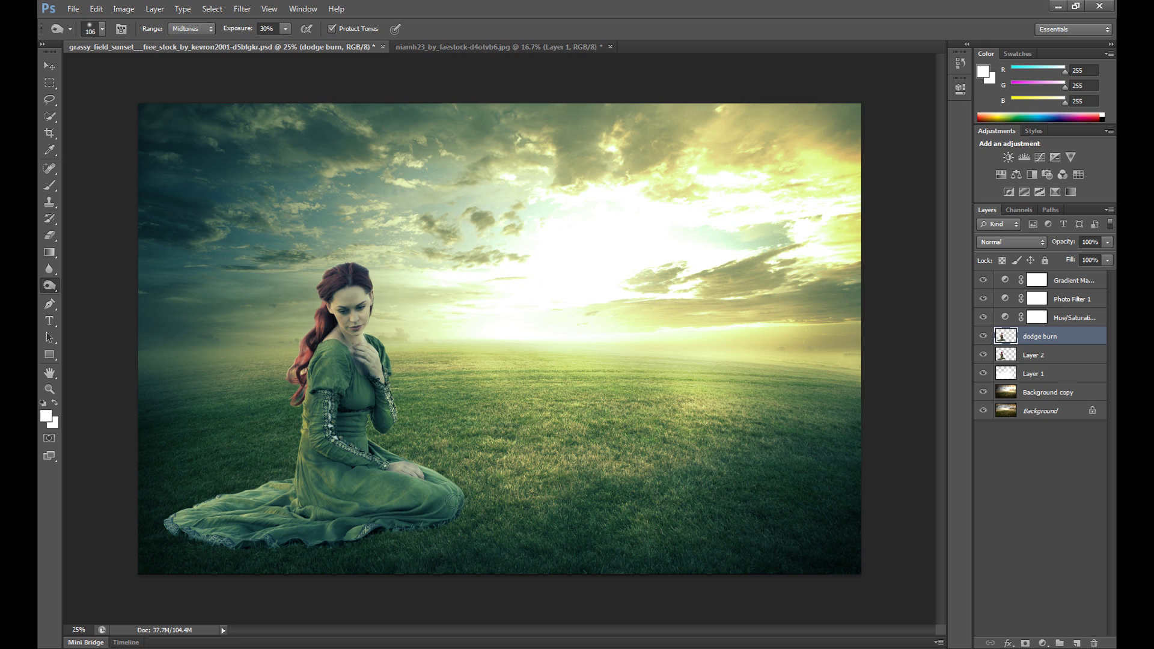
pyautogui.click(983, 337)
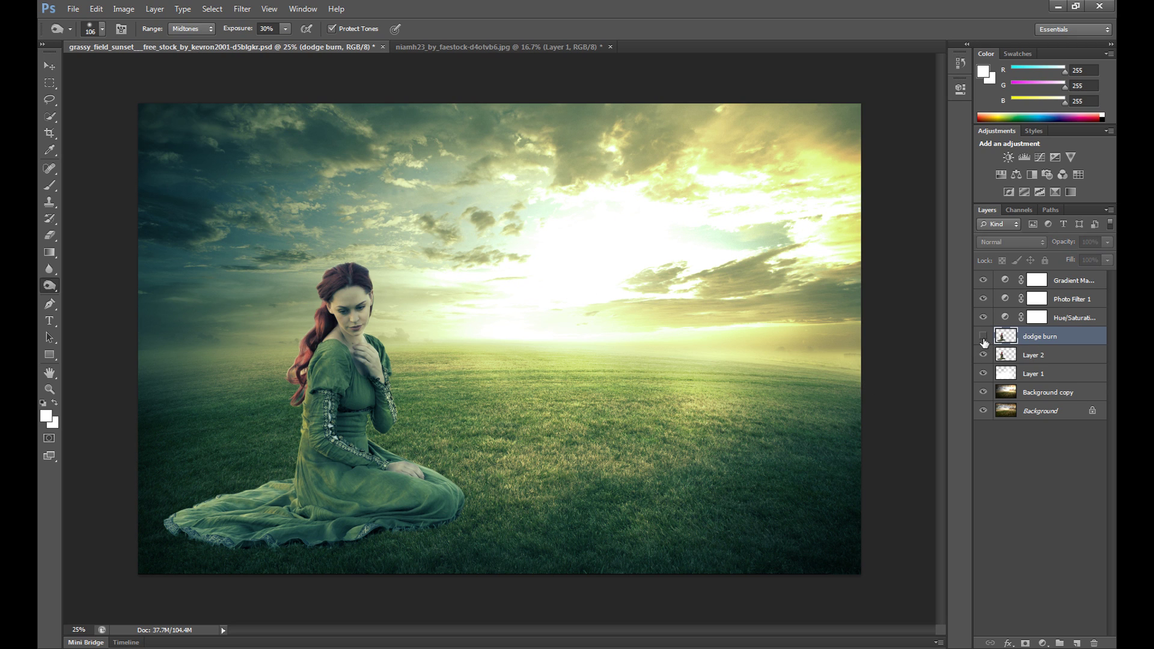
pyautogui.click(983, 337)
# Step: Reset default colours and load Layer 2's woman outline as a selection
pyautogui.press('e')
pyautogui.press('d')
pyautogui.click(1038, 356)
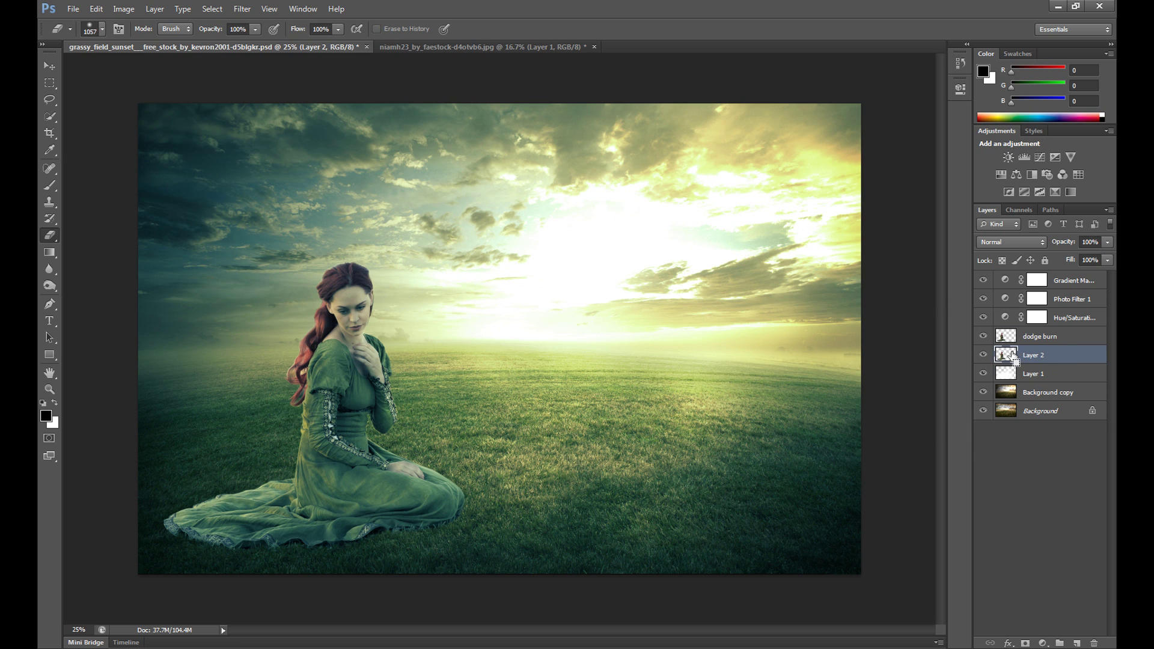
pyautogui.keyDown('ctrl'); pyautogui.click(1013, 357); pyautogui.keyUp('ctrl')
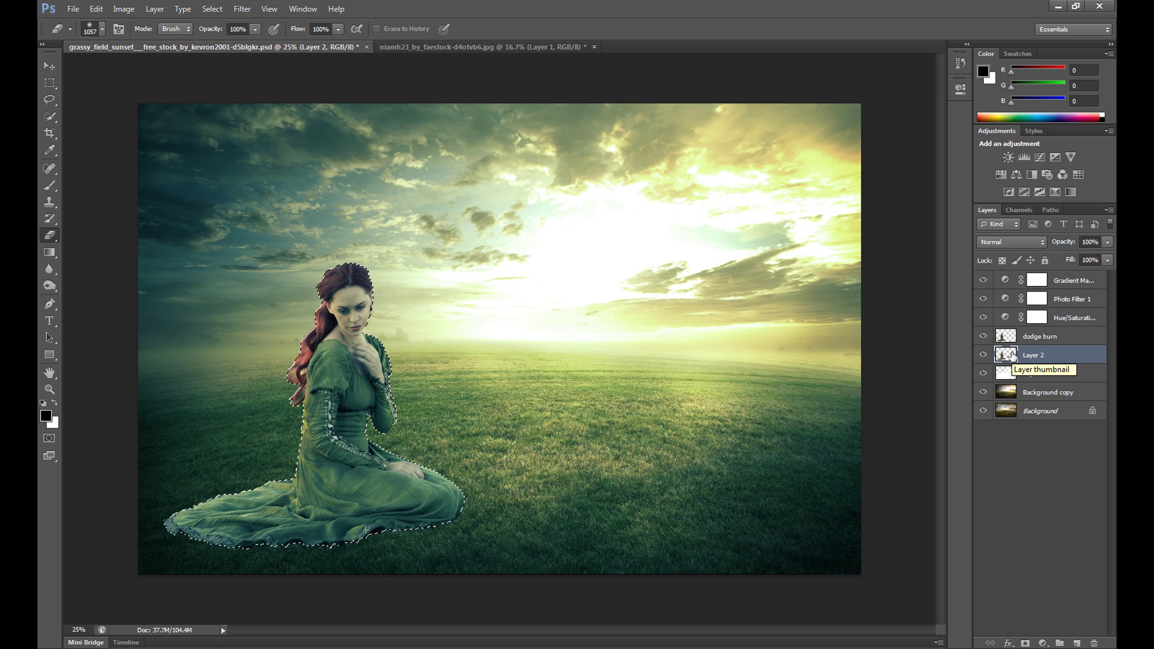
# Step: Add a Hue/Saturation layer masked to the woman with Saturation -100 and Lightness -100
pyautogui.click(1041, 643)
pyautogui.click(1018, 488)
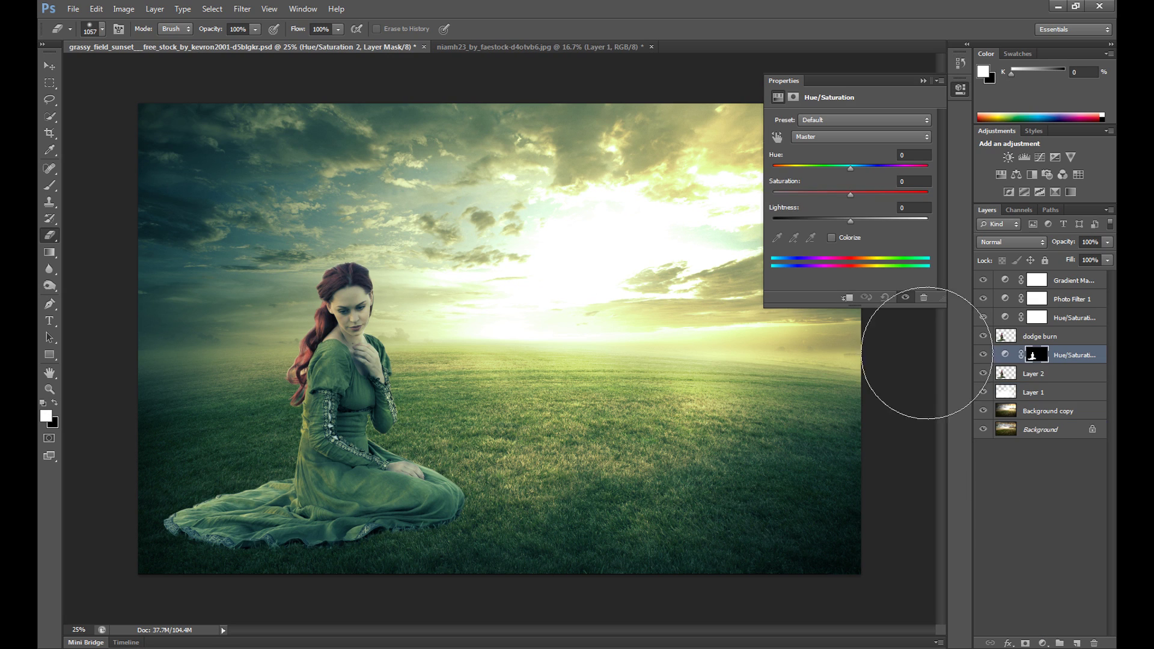
pyautogui.moveTo(820, 192)
pyautogui.mouseDown()
pyautogui.moveTo(763, 192)
pyautogui.moveTo(803, 218)
pyautogui.moveTo(732, 211)
pyautogui.mouseUp()
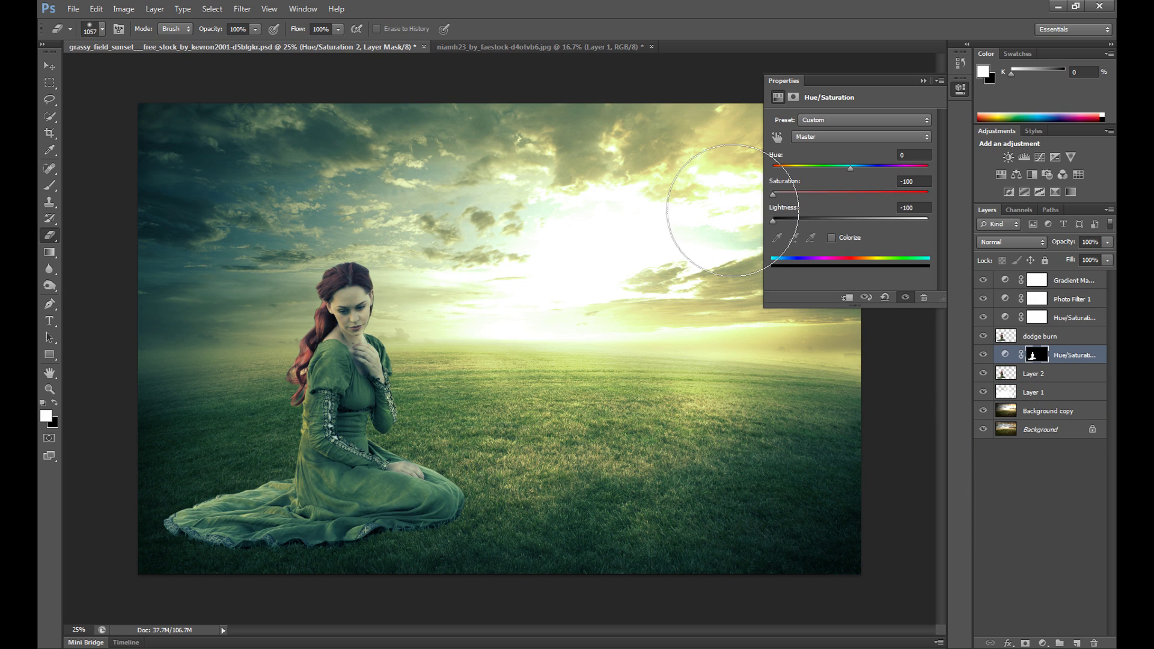
pyautogui.click(923, 81)
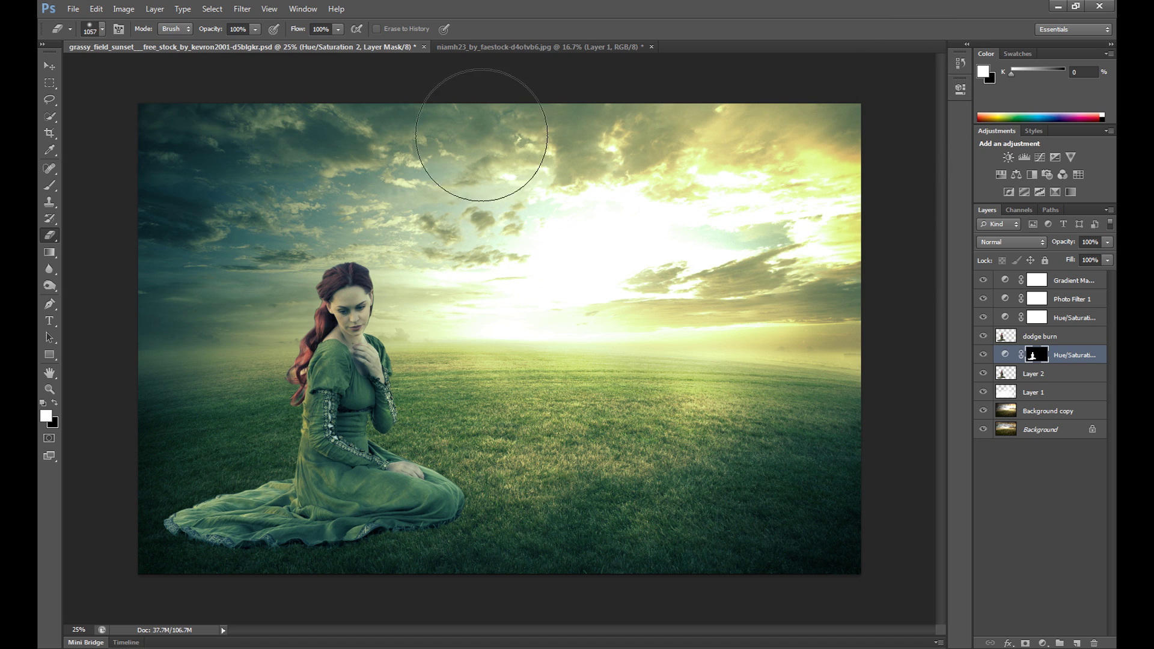
# Step: Offset the dark silhouette down onto the grass and erase its upright part behind the woman
pyautogui.click(53, 67)
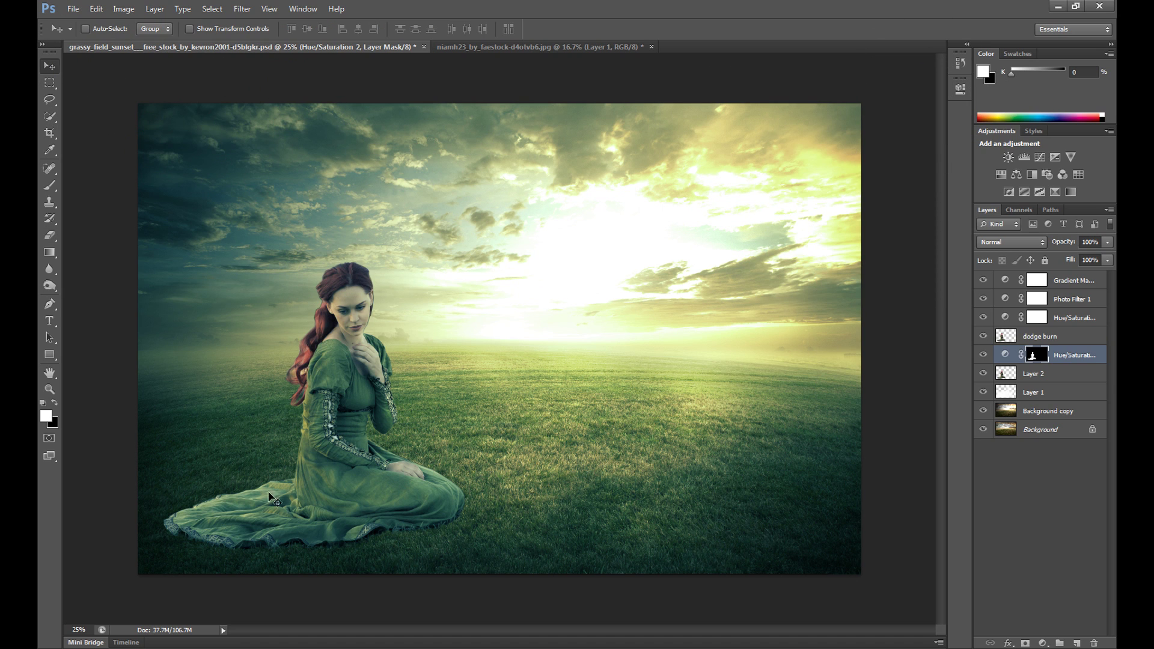
pyautogui.moveTo(328, 472); pyautogui.dragTo(309, 488)
pyautogui.hotkey('shift', 'Left')
pyautogui.hotkey('shift', 'Left')
pyautogui.hotkey('shift', 'Left')
pyautogui.hotkey('shift', 'Left')
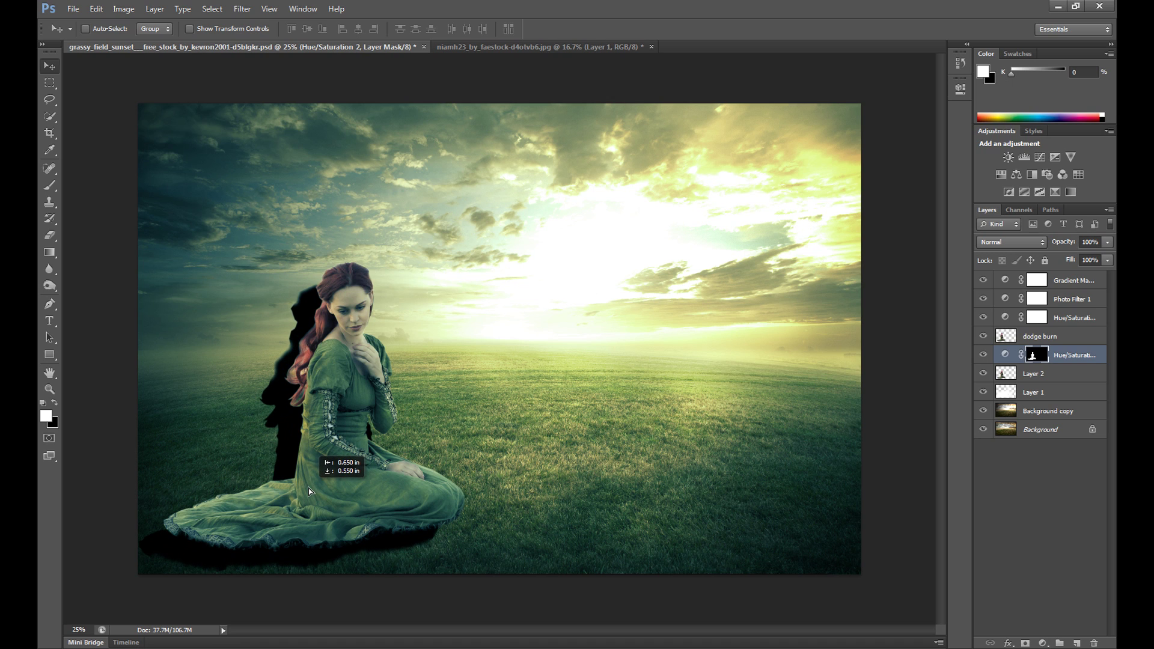
pyautogui.hotkey('shift', 'Right')
pyautogui.hotkey('shift', 'Right')
pyautogui.hotkey('shift', 'Right')
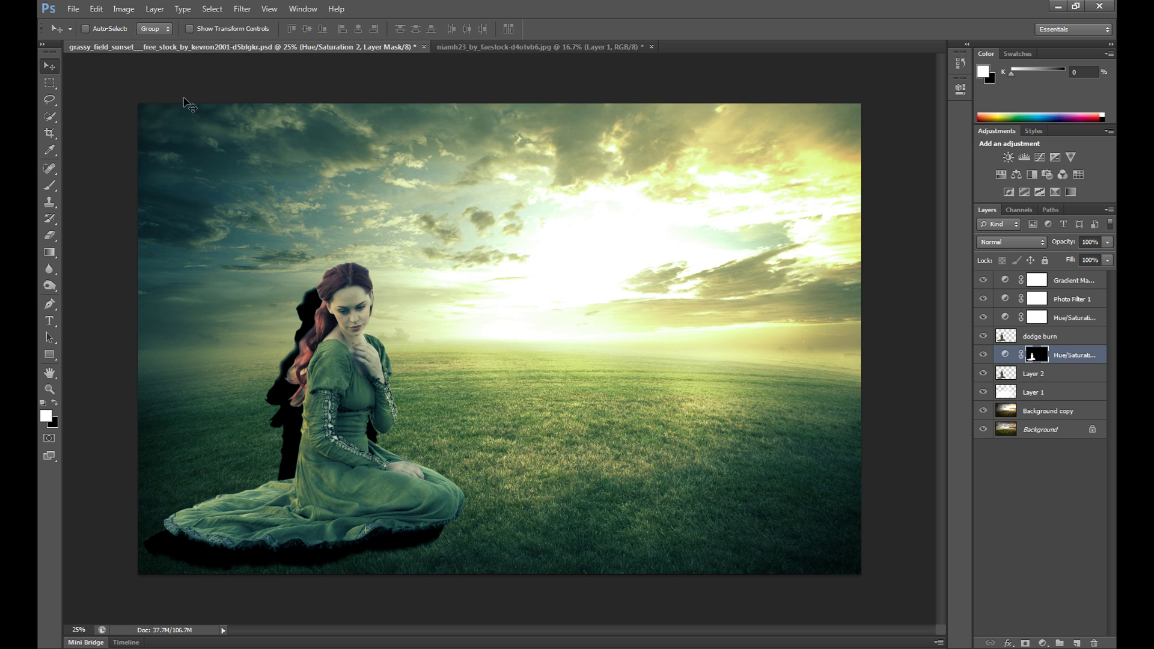
pyautogui.click(52, 235)
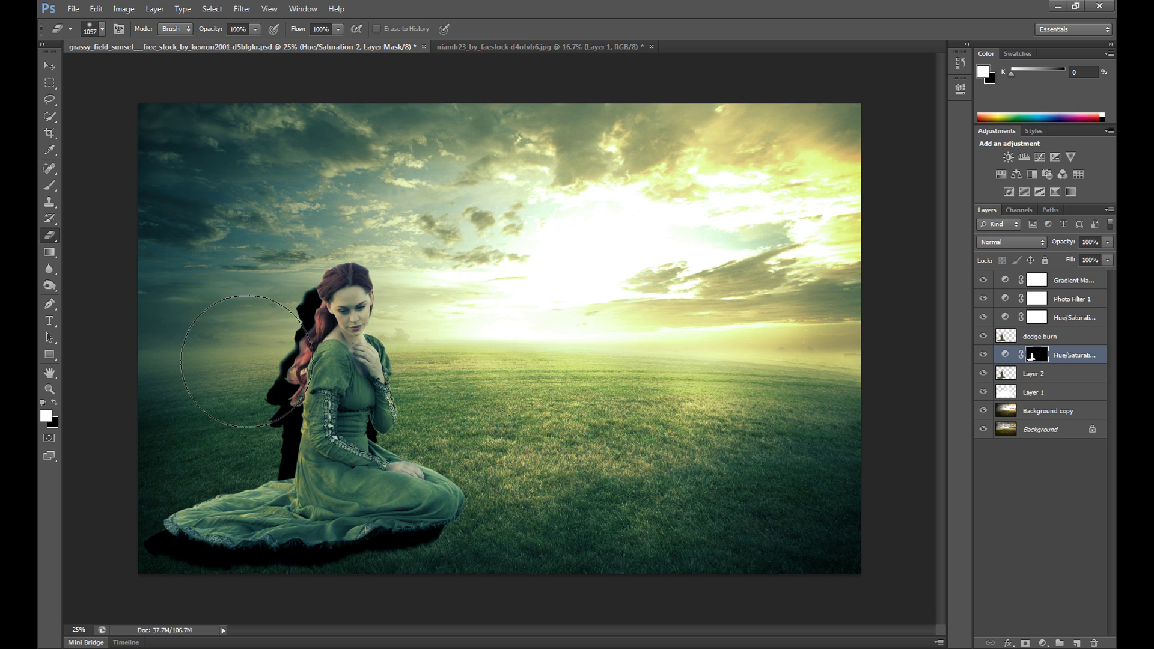
pyautogui.moveTo(309, 325)
pyautogui.mouseDown()
pyautogui.moveTo(265, 369)
pyautogui.moveTo(258, 412)
pyautogui.moveTo(321, 433)
pyautogui.moveTo(341, 425)
pyautogui.moveTo(334, 414)
pyautogui.moveTo(247, 435)
pyautogui.moveTo(263, 456)
pyautogui.moveTo(304, 417)
pyautogui.mouseUp()
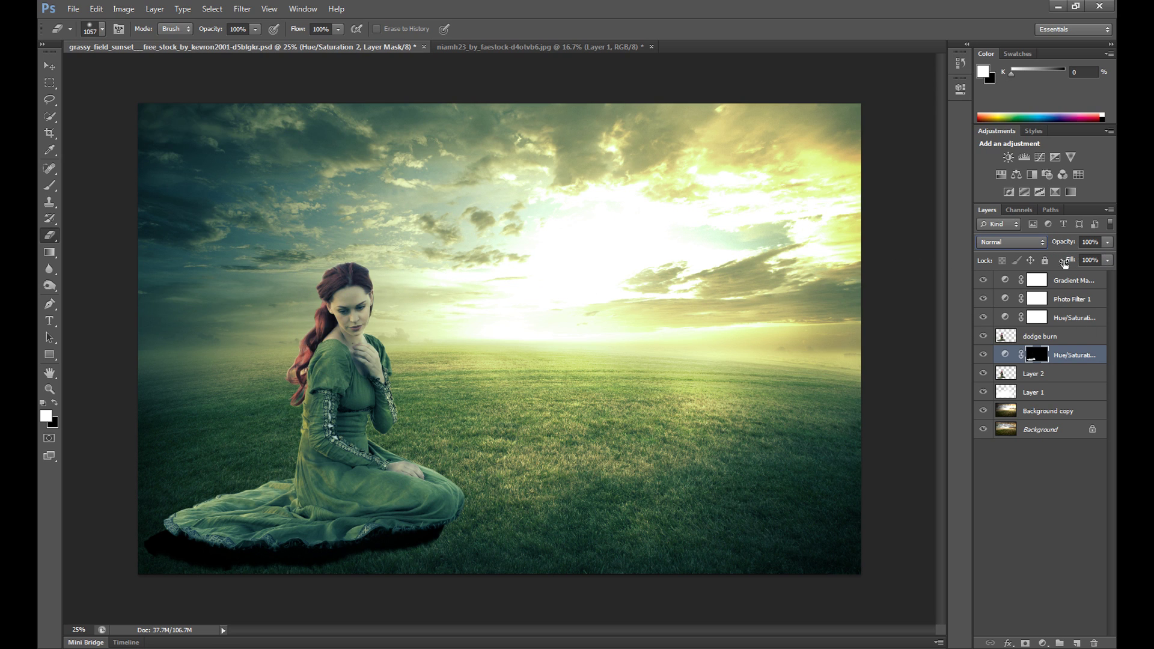
# Step: Set the shadow layer's opacity to 70%
pyautogui.click(1090, 242)
pyautogui.write('0')
pyautogui.press('Return')
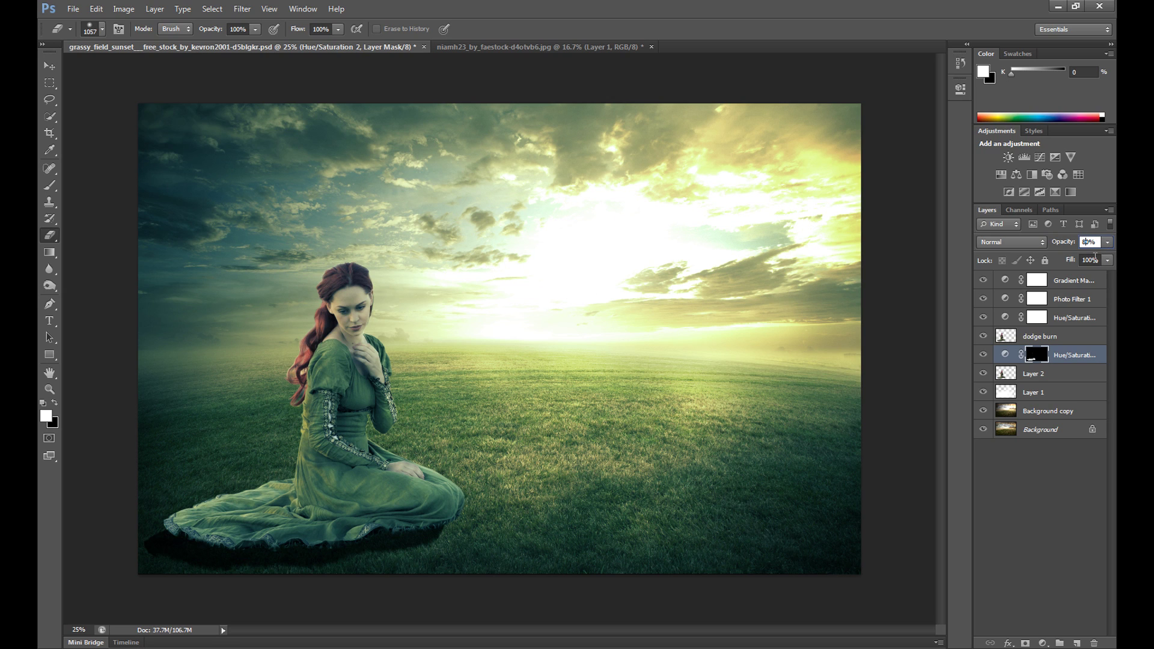
# Step: Blur the shadow mask with a 45.6 px Gaussian Blur and nudge the shadow into place
pyautogui.write('7')
pyautogui.click(242, 9)
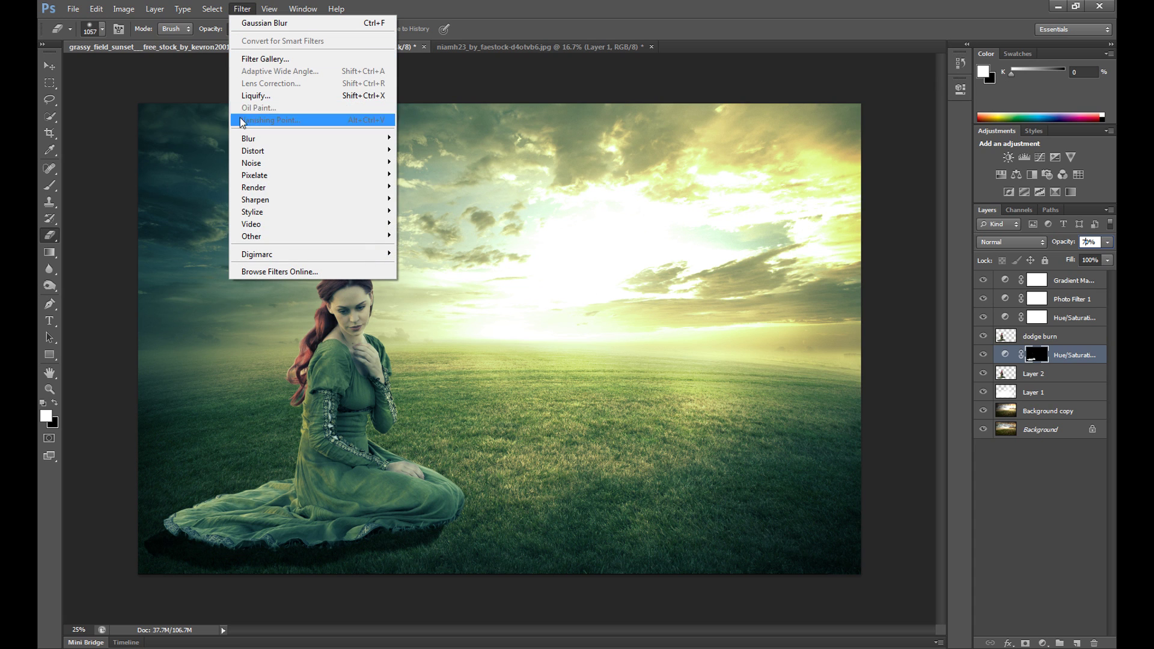
pyautogui.moveTo(260, 134)
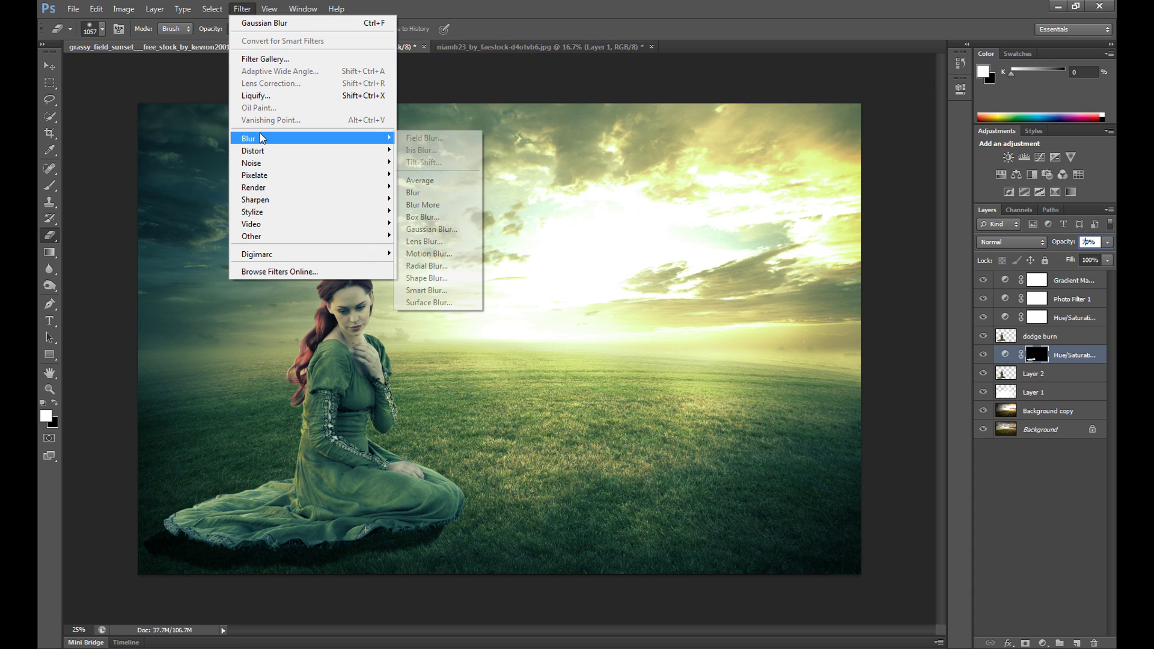
pyautogui.click(431, 229)
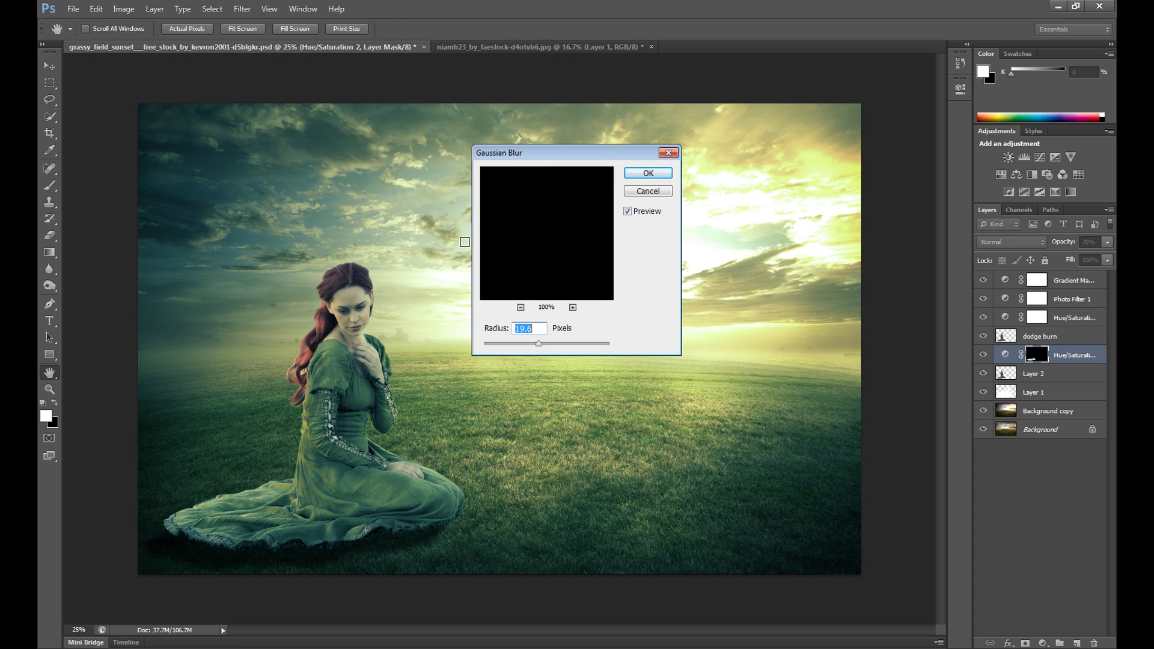
pyautogui.moveTo(546, 348); pyautogui.dragTo(550, 348)
pyautogui.click(647, 174)
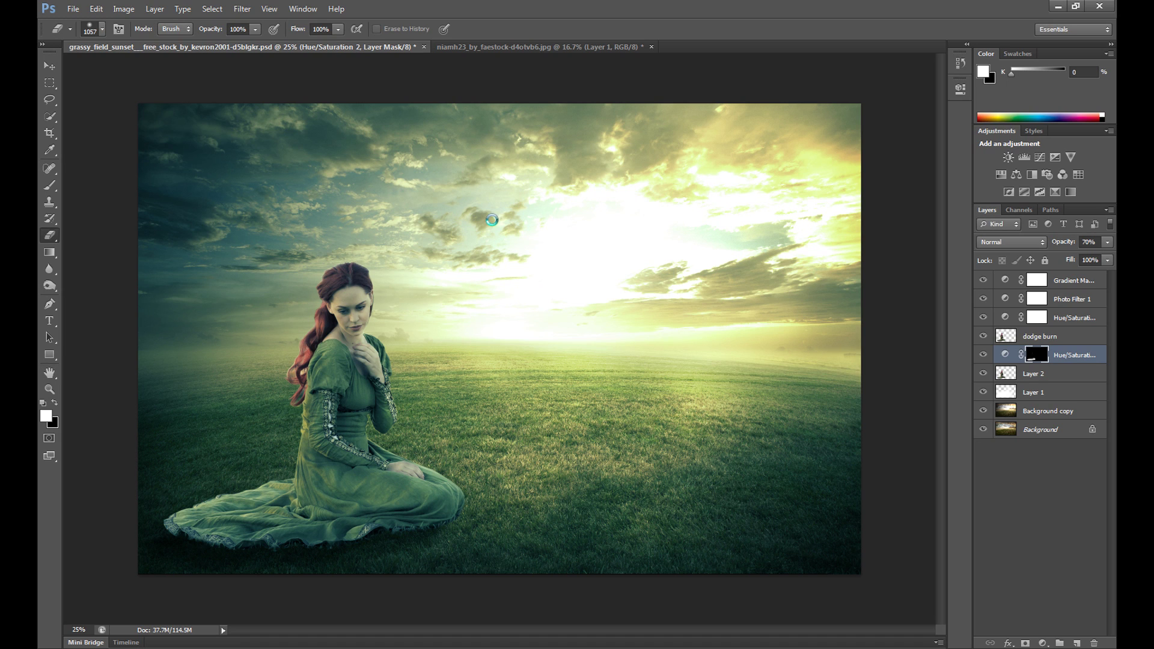
pyautogui.click(49, 70)
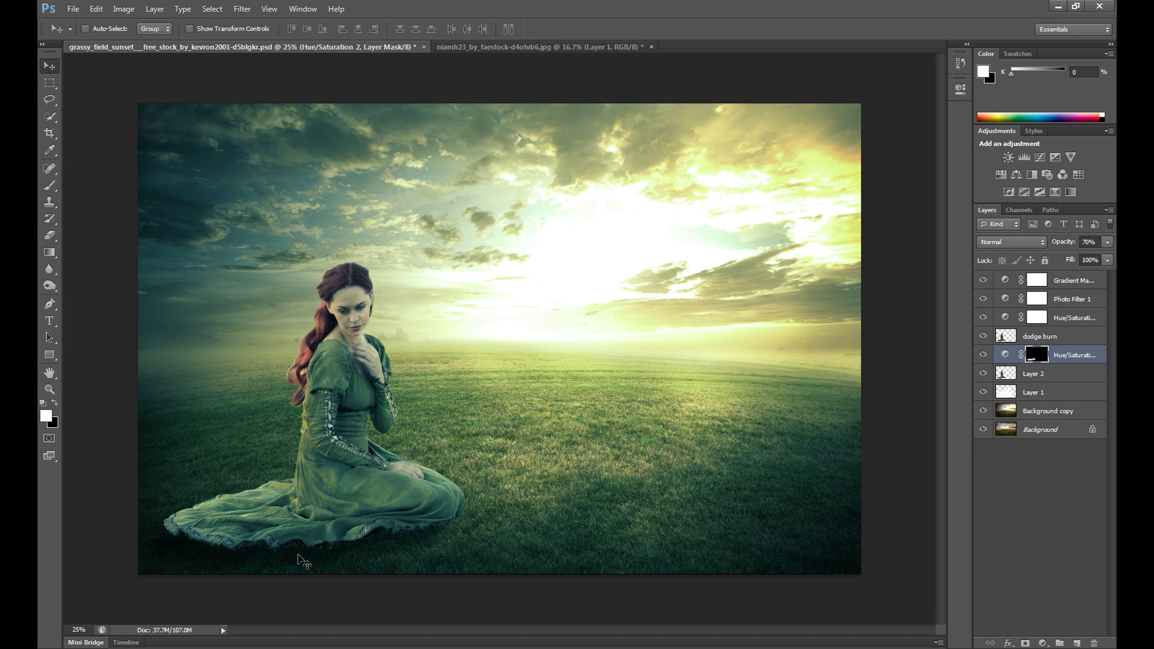
pyautogui.moveTo(305, 561); pyautogui.dragTo(293, 558)
# Step: Add a new layer above dodge burn and paint a dark shadow along the dress hem
pyautogui.click(1055, 341)
pyautogui.click(1076, 642)
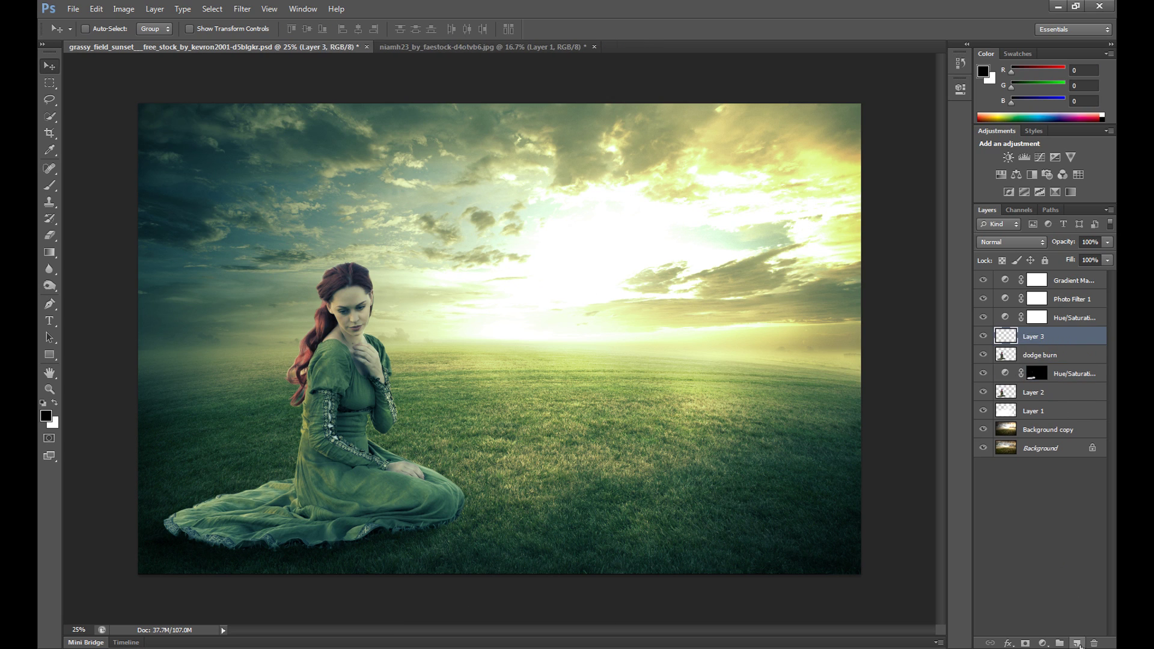
pyautogui.moveTo(49, 186); pyautogui.dragTo(90, 185)
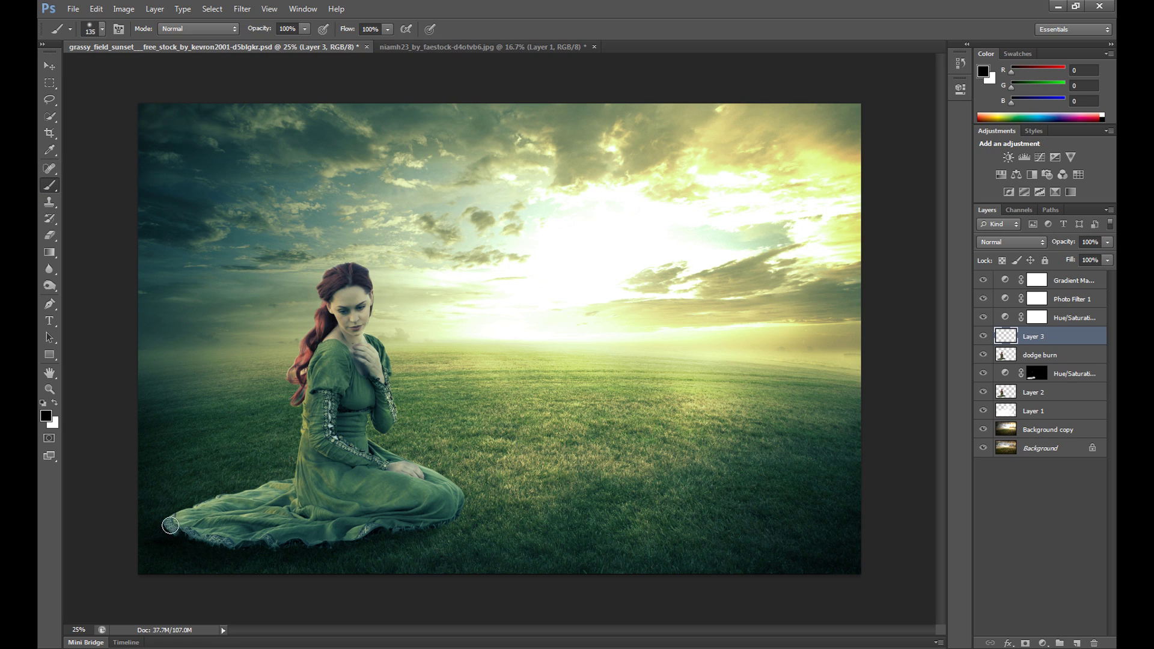
pyautogui.moveTo(170, 525)
pyautogui.mouseDown()
pyautogui.moveTo(284, 543)
pyautogui.moveTo(441, 521)
pyautogui.mouseUp()
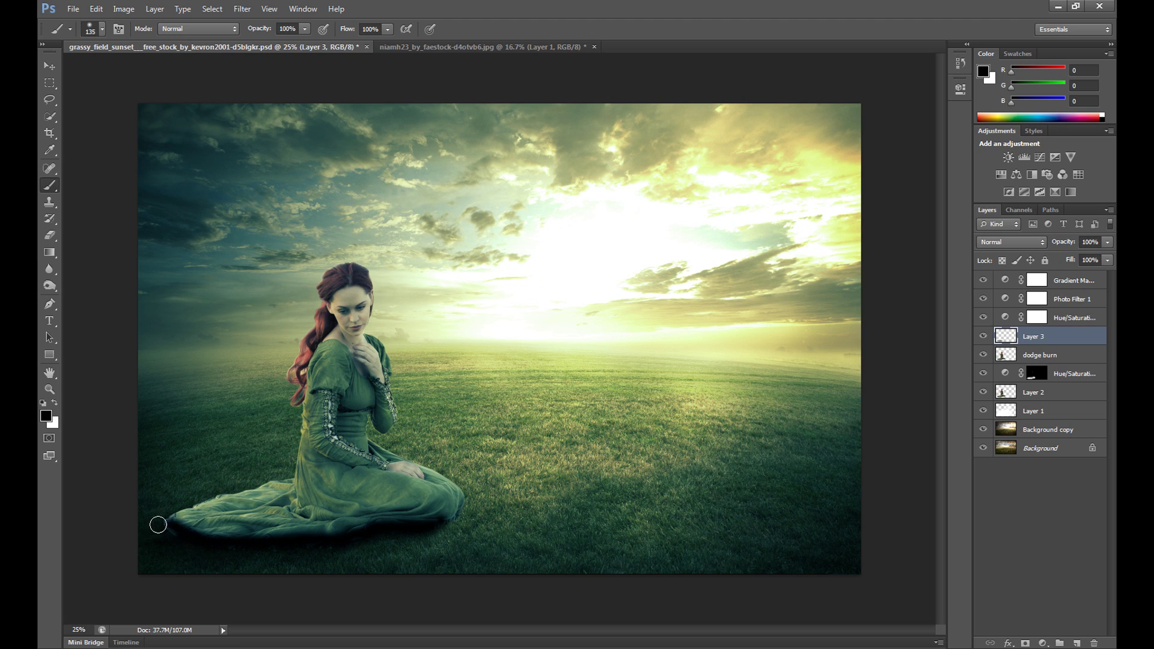
pyautogui.moveTo(157, 523)
pyautogui.mouseDown()
pyautogui.moveTo(295, 550)
pyautogui.moveTo(283, 551)
pyautogui.moveTo(458, 543)
pyautogui.mouseUp()
# Step: Blend the shadow layer in Soft Light at 60% opacity, darkening the area beside the hem further
pyautogui.click(1015, 241)
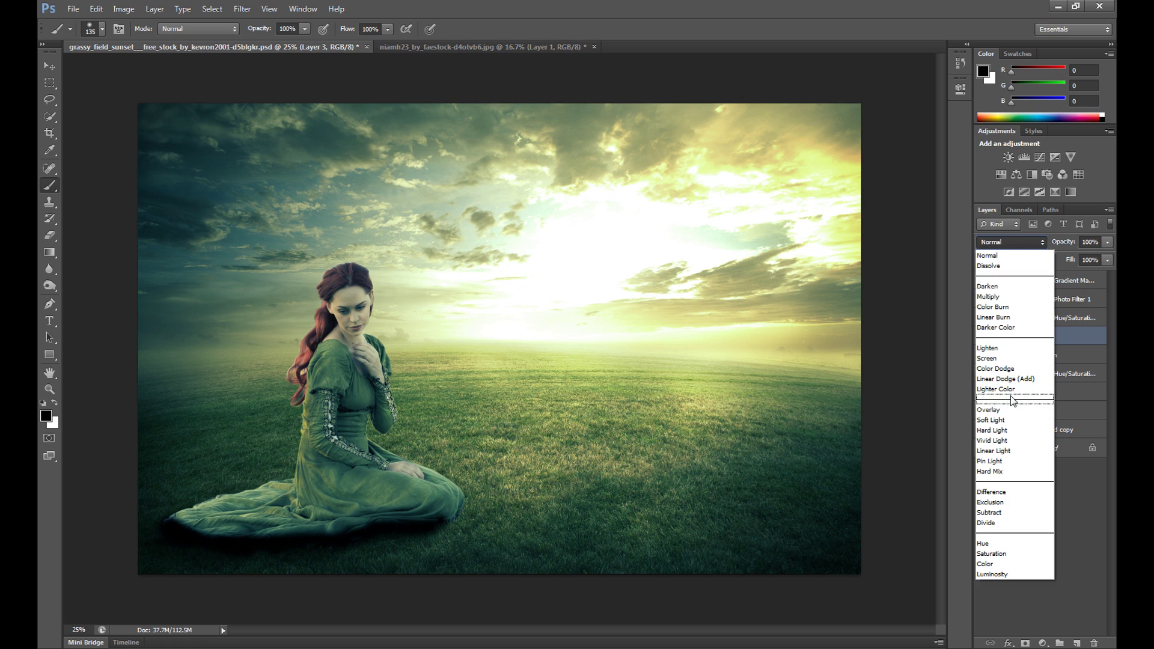
pyautogui.click(1007, 428)
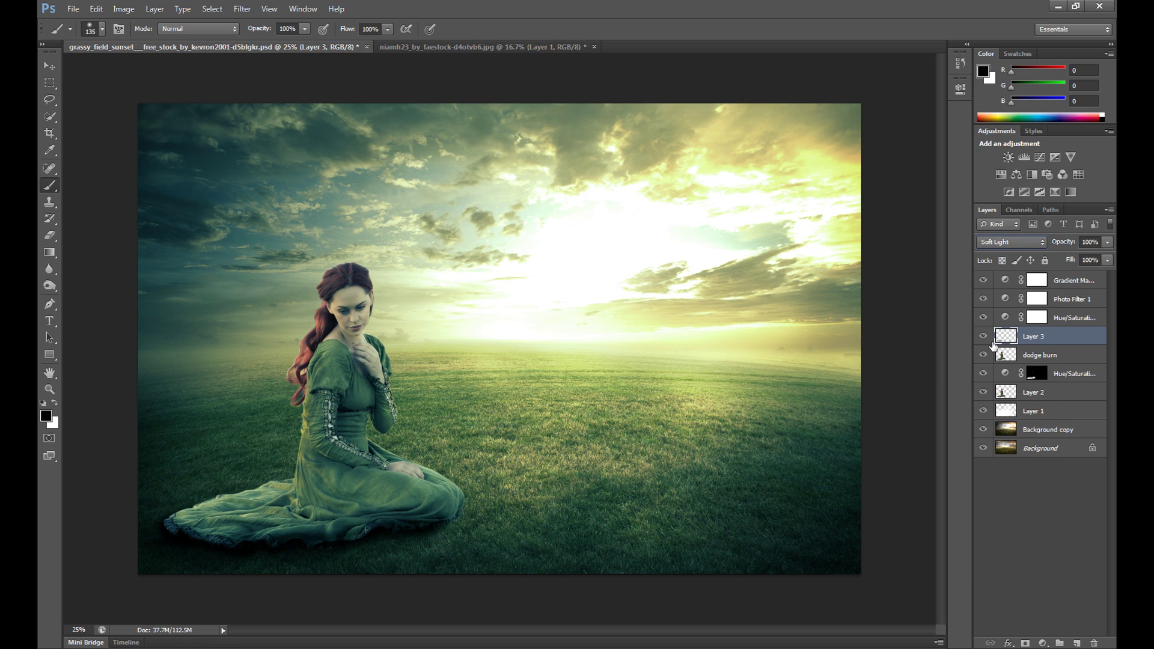
pyautogui.moveTo(184, 519)
pyautogui.mouseDown()
pyautogui.moveTo(188, 534)
pyautogui.moveTo(171, 525)
pyautogui.moveTo(182, 533)
pyautogui.mouseUp()
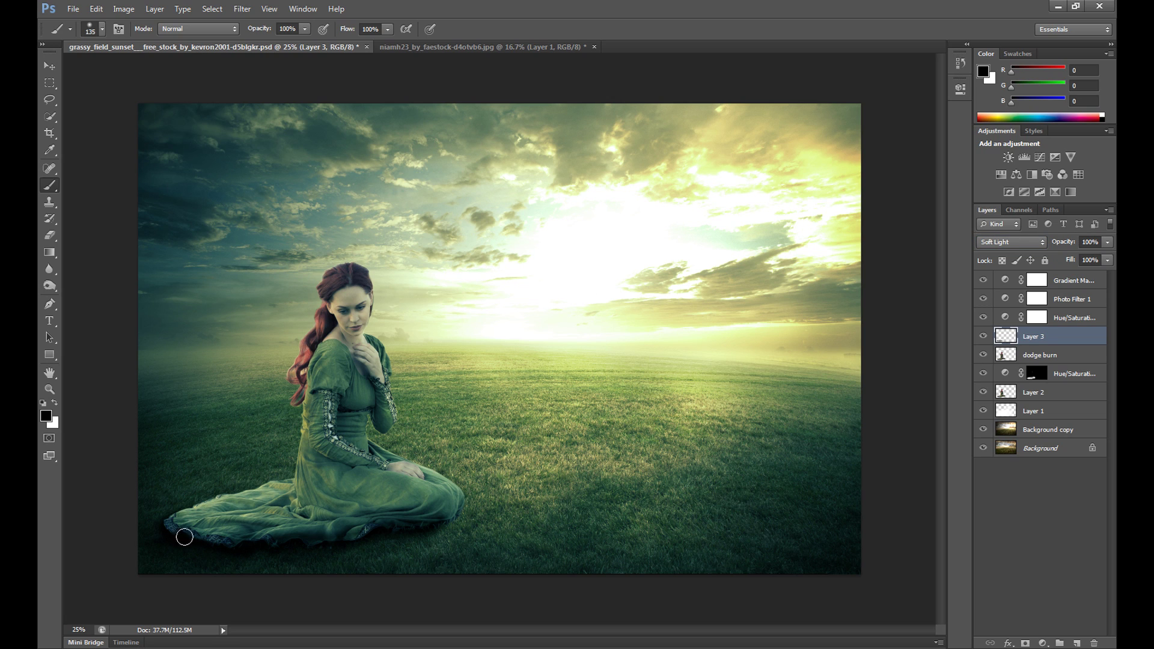
pyautogui.click(1107, 242)
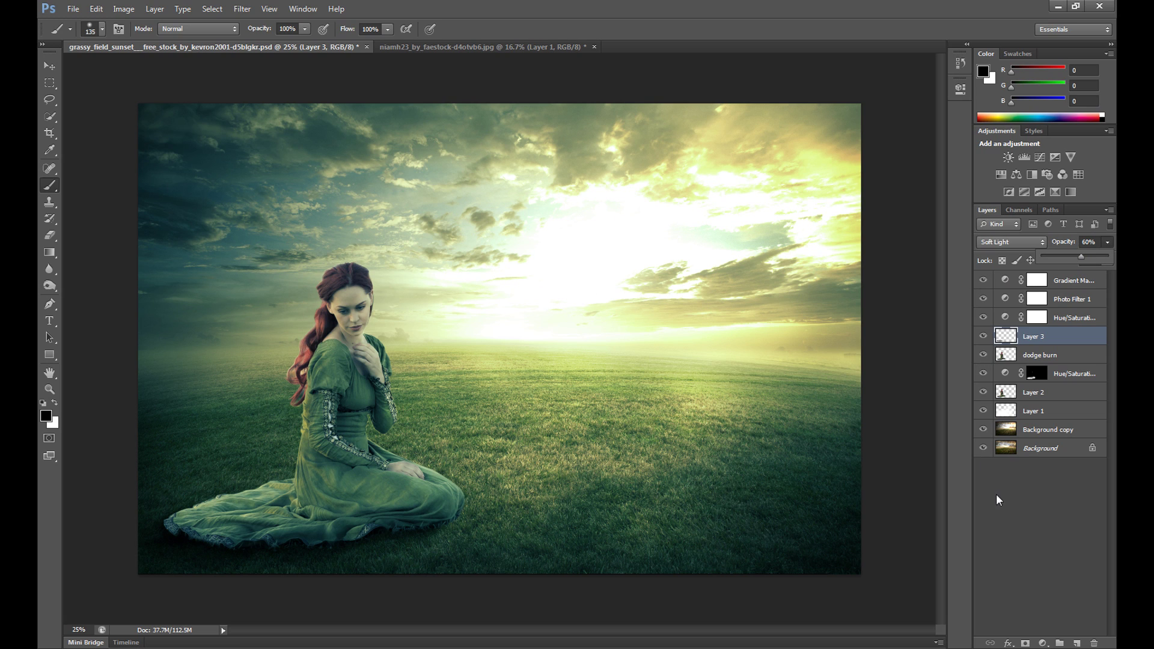
# Step: Soften the Layer 3 shadow with a Gaussian Blur of 23.7 pixels radius
pyautogui.click(242, 8)
pyautogui.moveTo(278, 140)
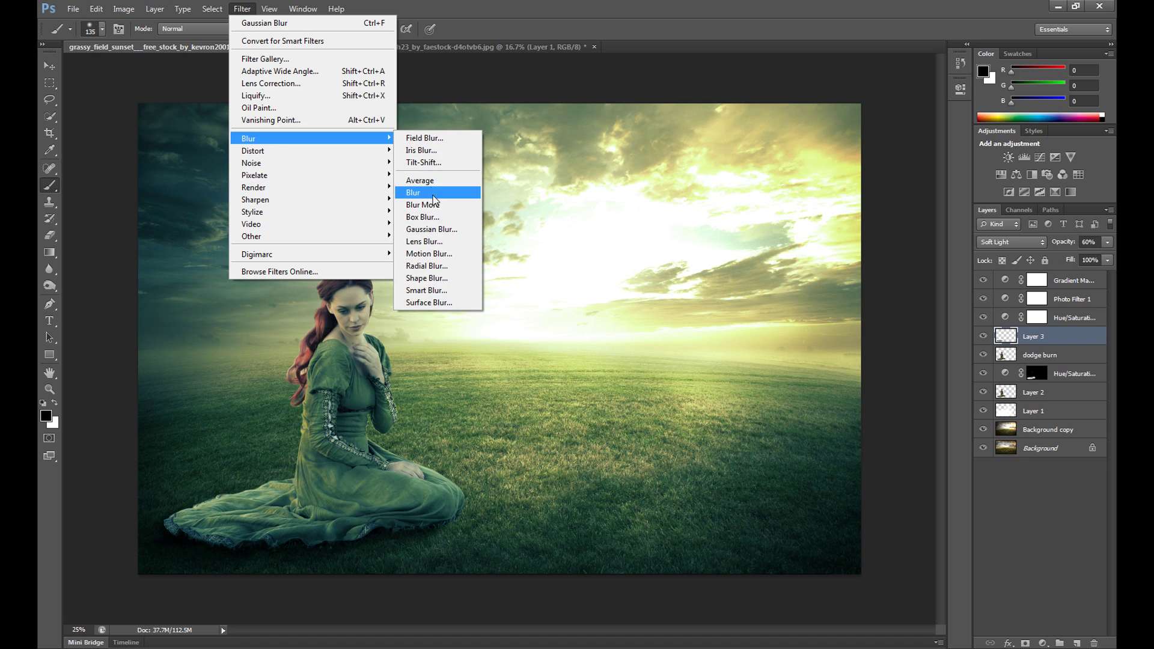
pyautogui.click(430, 229)
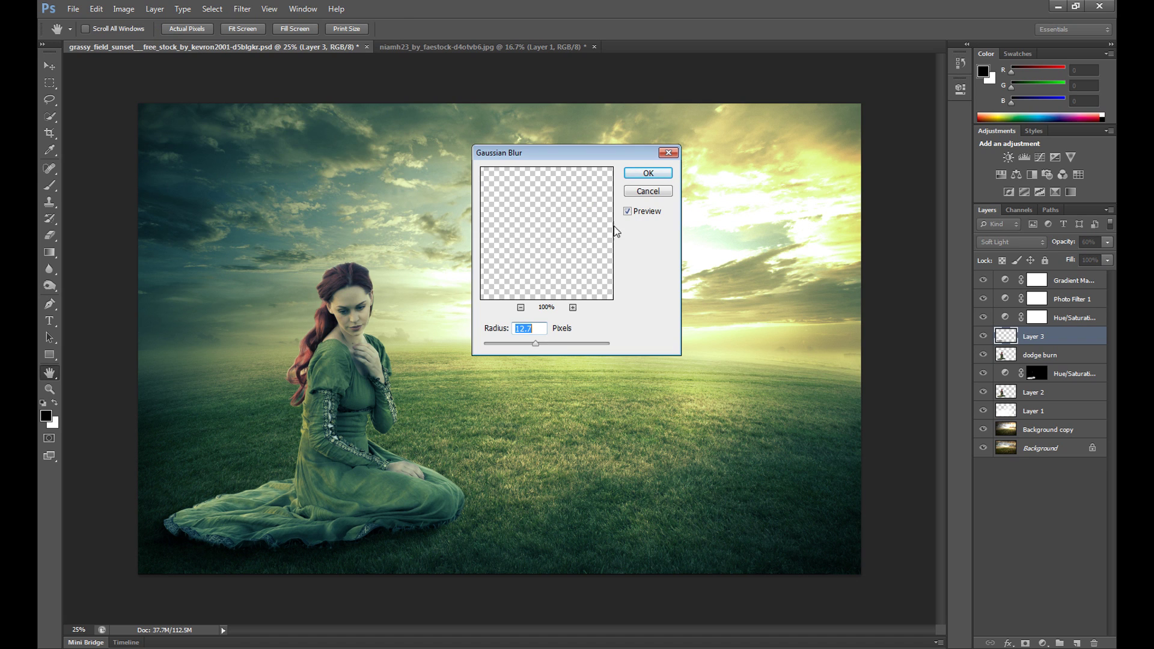
pyautogui.click(541, 343)
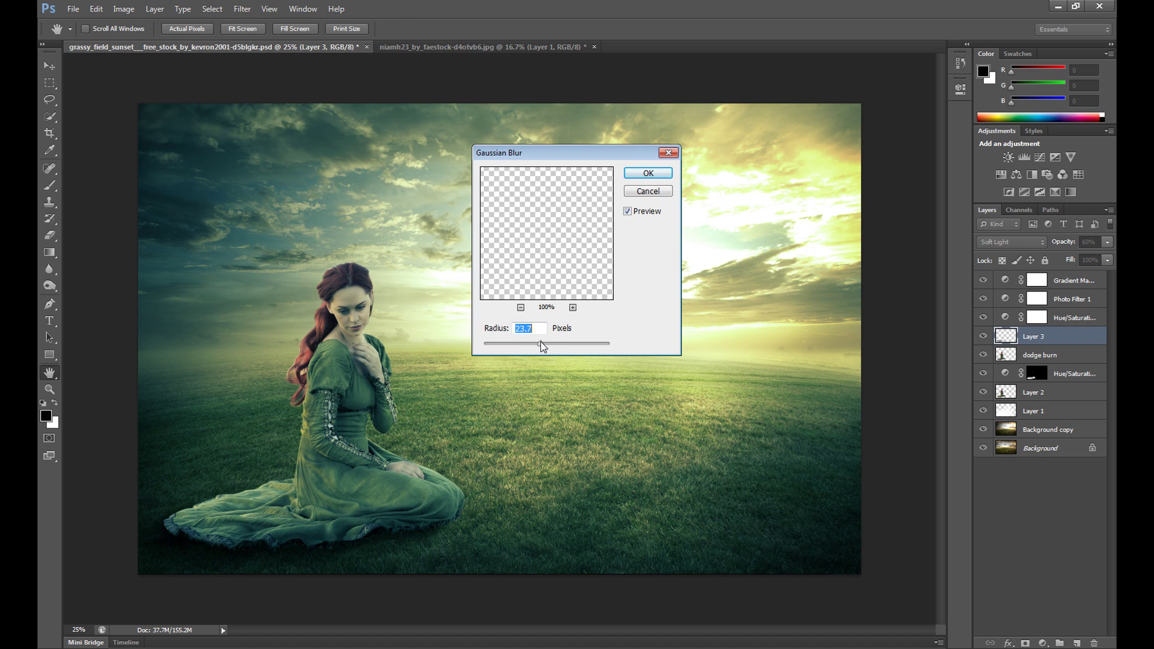
pyautogui.click(640, 174)
pyautogui.press('b')
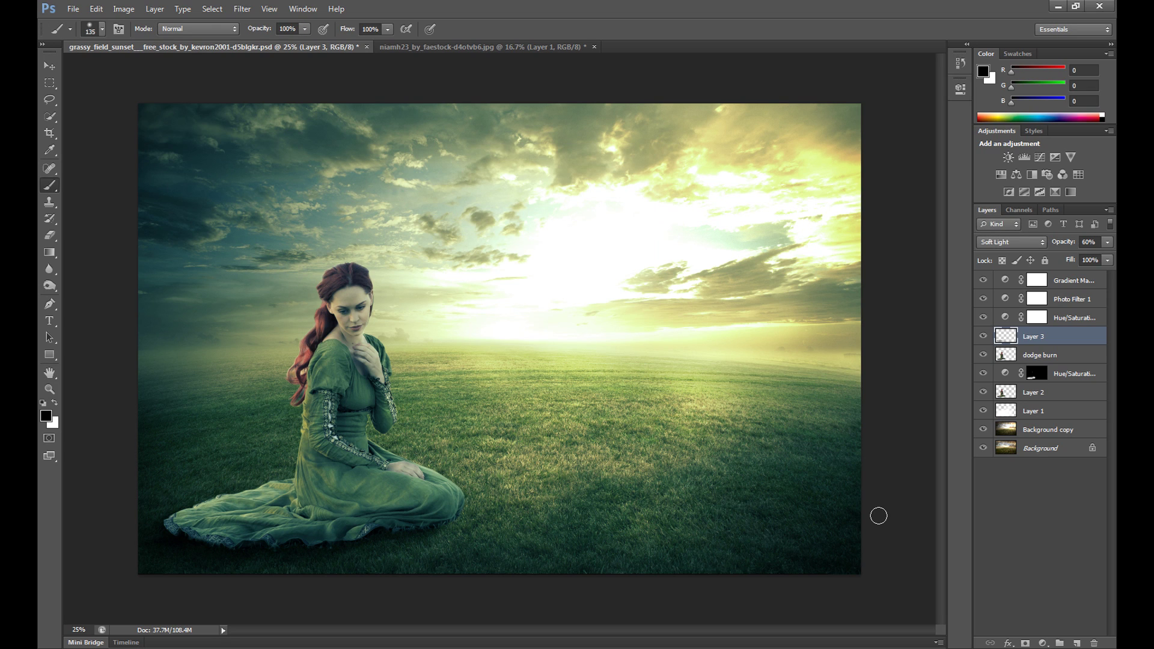
# Step: Compare the masked Hue/Saturation 2 layer on and off, then set its opacity to 50%
pyautogui.click(980, 374)
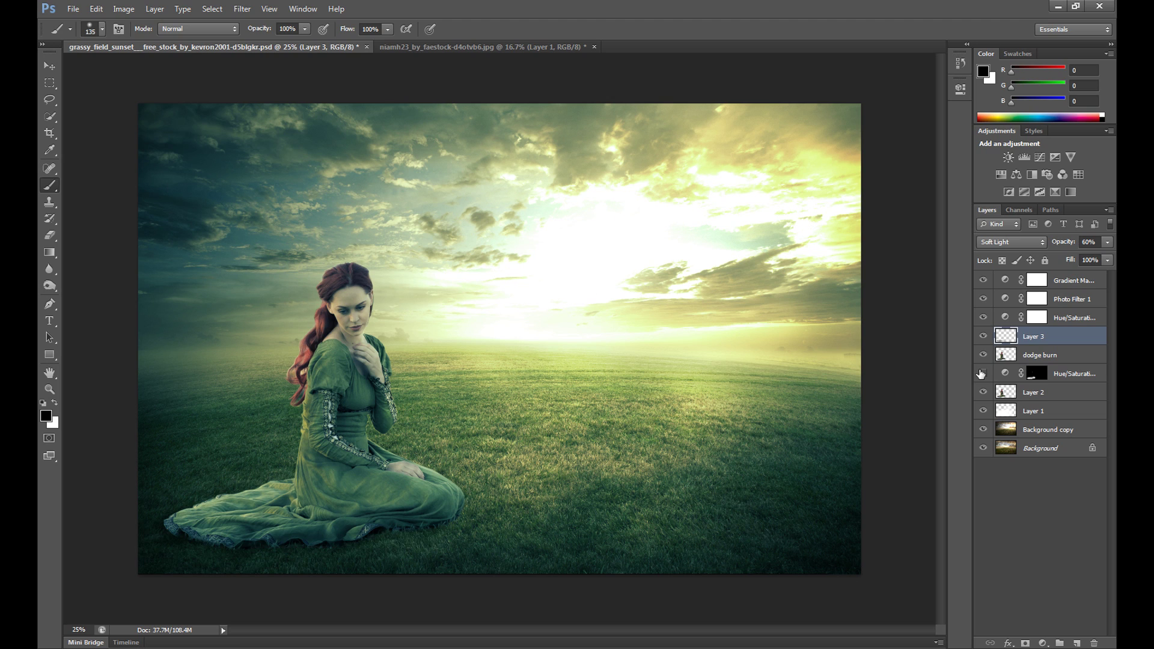
pyautogui.click(980, 374)
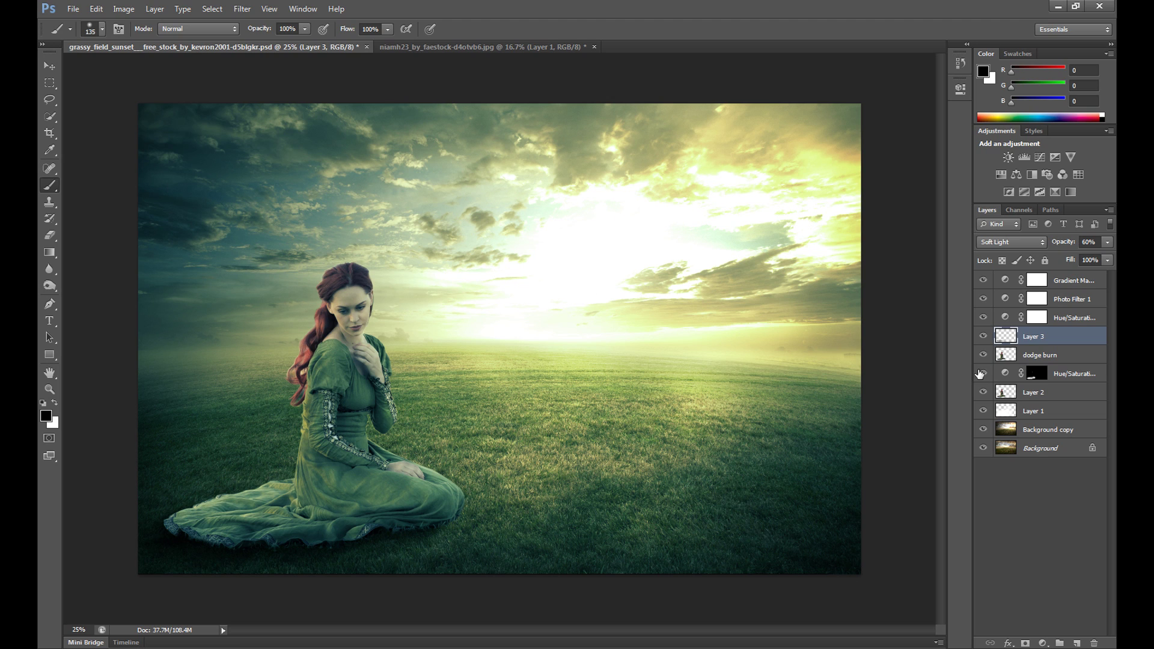
pyautogui.click(1049, 371)
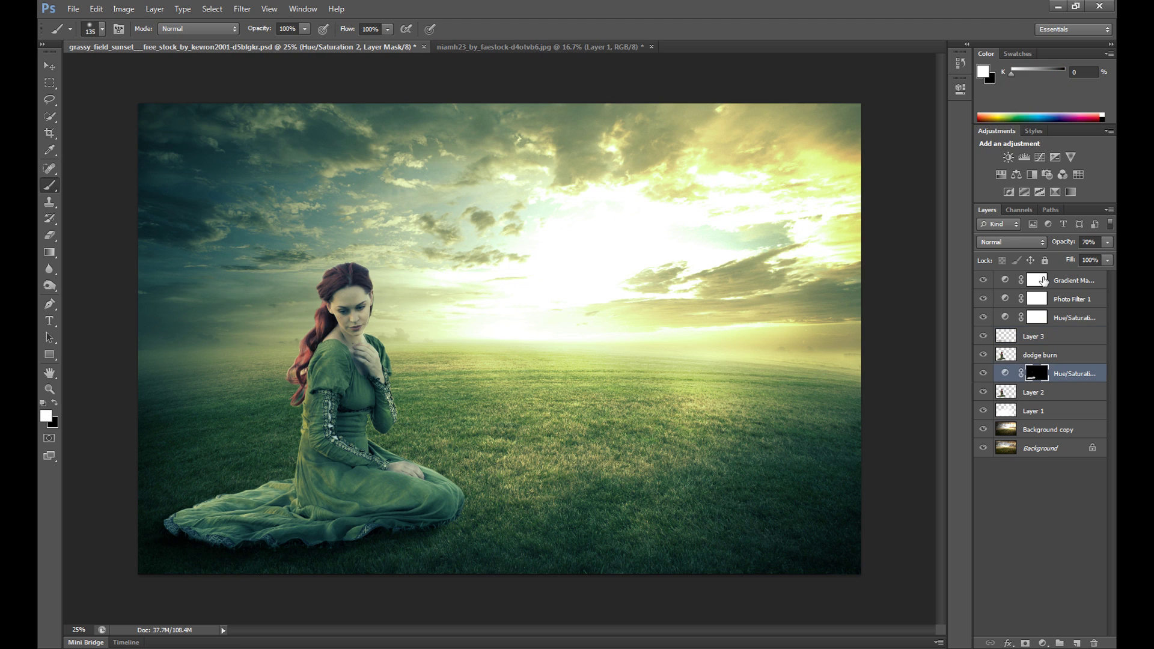
pyautogui.click(1106, 242)
pyautogui.click(1105, 242)
# Step: Set the Gradient Map 1 layer's opacity to 60%
pyautogui.click(1071, 280)
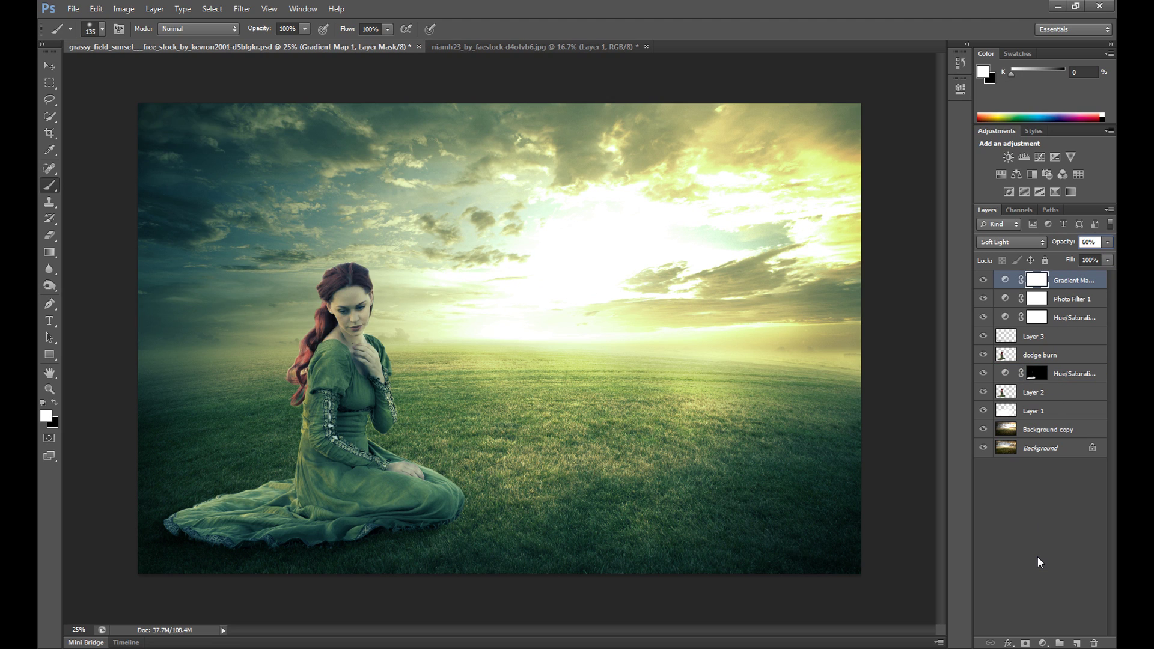
pyautogui.write('60')
pyautogui.press('Return')
# Step: Add a Curves adjustment layer with RGB points that lift the upper tones
pyautogui.click(1043, 643)
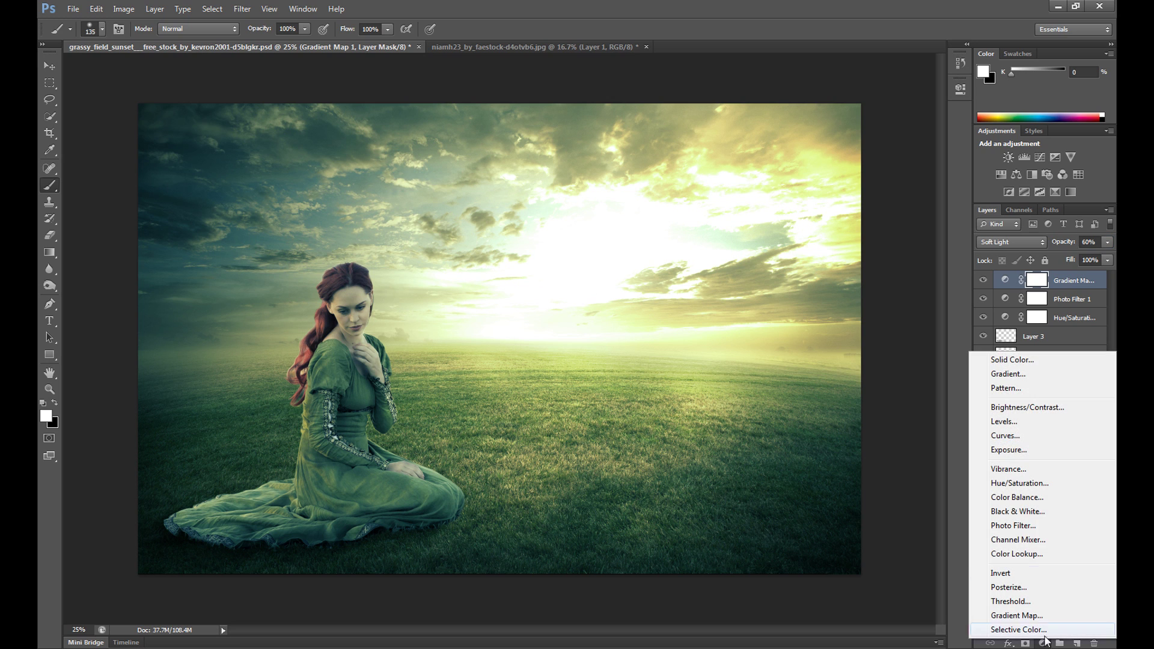
pyautogui.click(1018, 437)
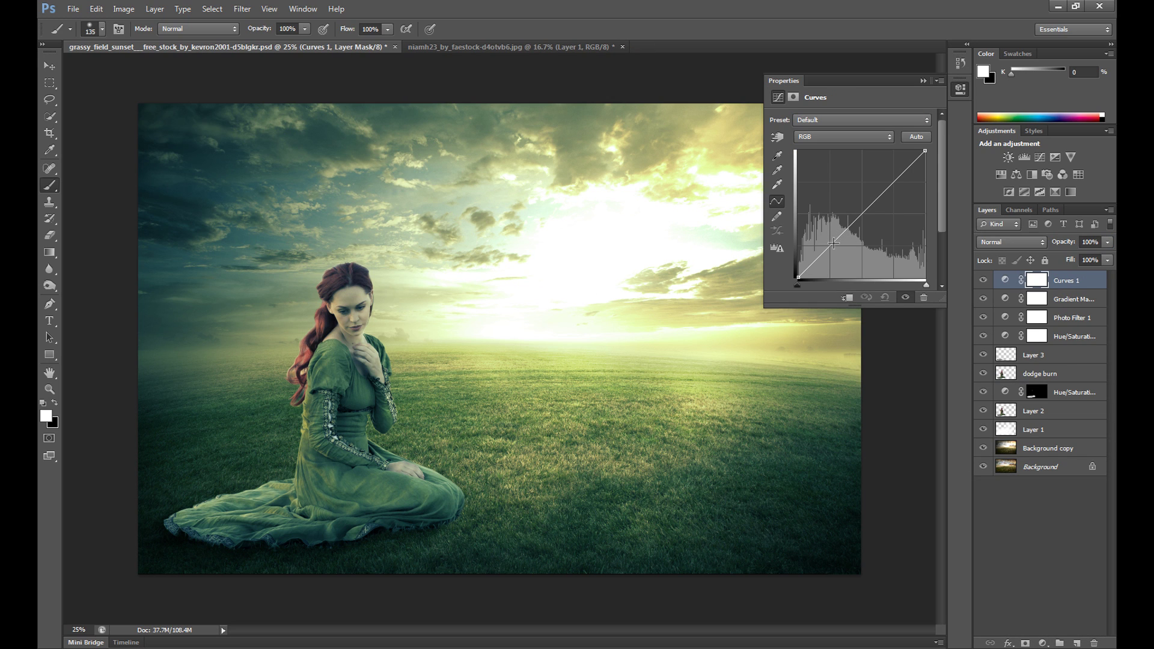
pyautogui.moveTo(833, 243); pyautogui.dragTo(831, 249)
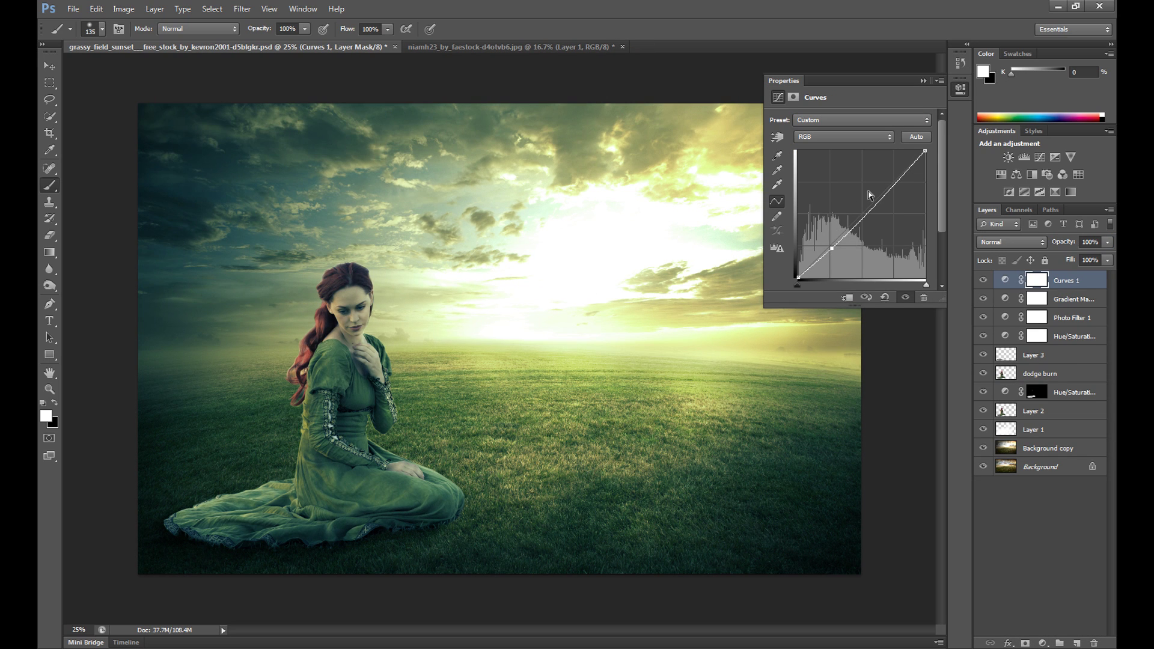
pyautogui.moveTo(878, 198); pyautogui.dragTo(876, 197)
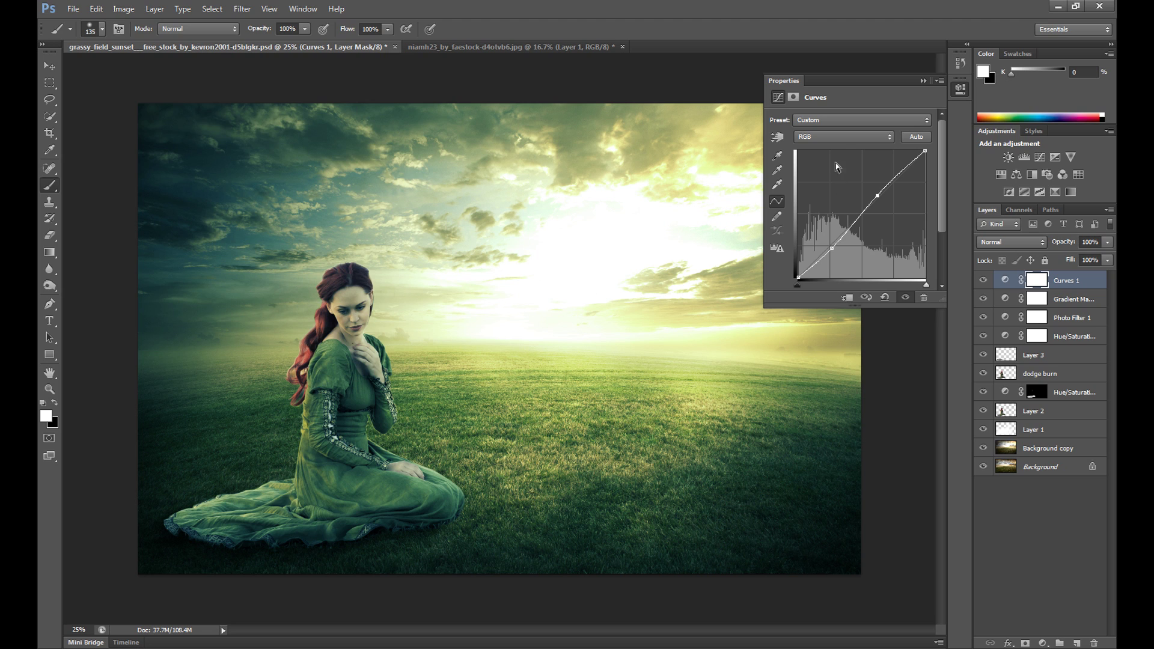
# Step: Add a point on the Red curve and raise the Green midtones, then compare before and after
pyautogui.click(840, 138)
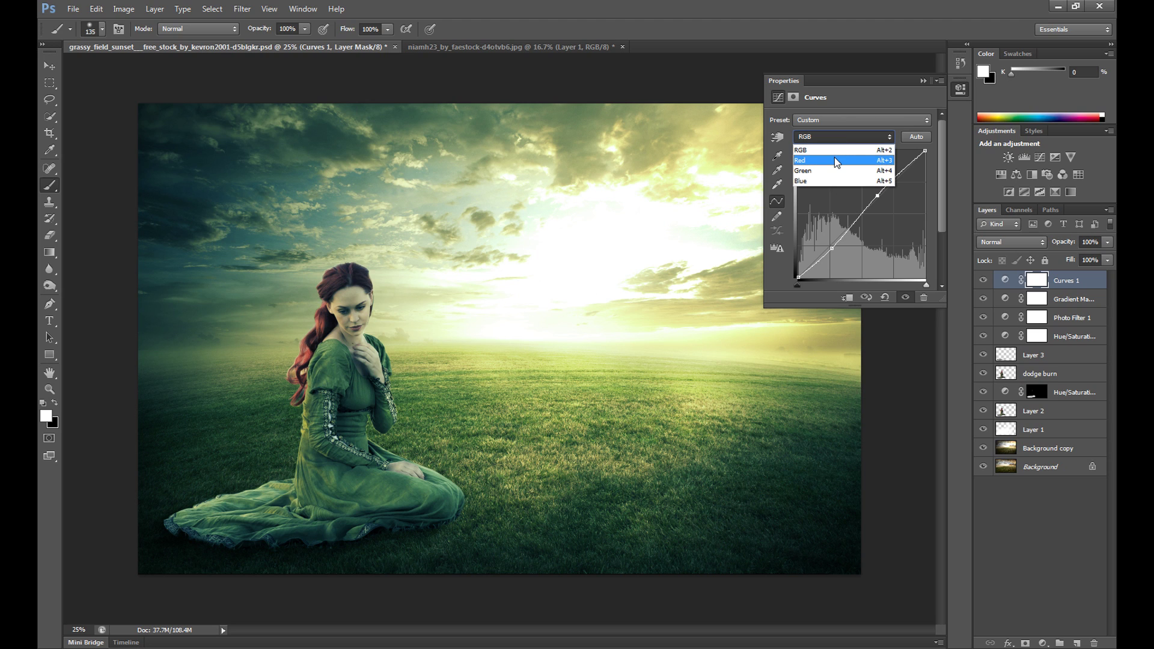
pyautogui.click(834, 161)
pyautogui.click(854, 217)
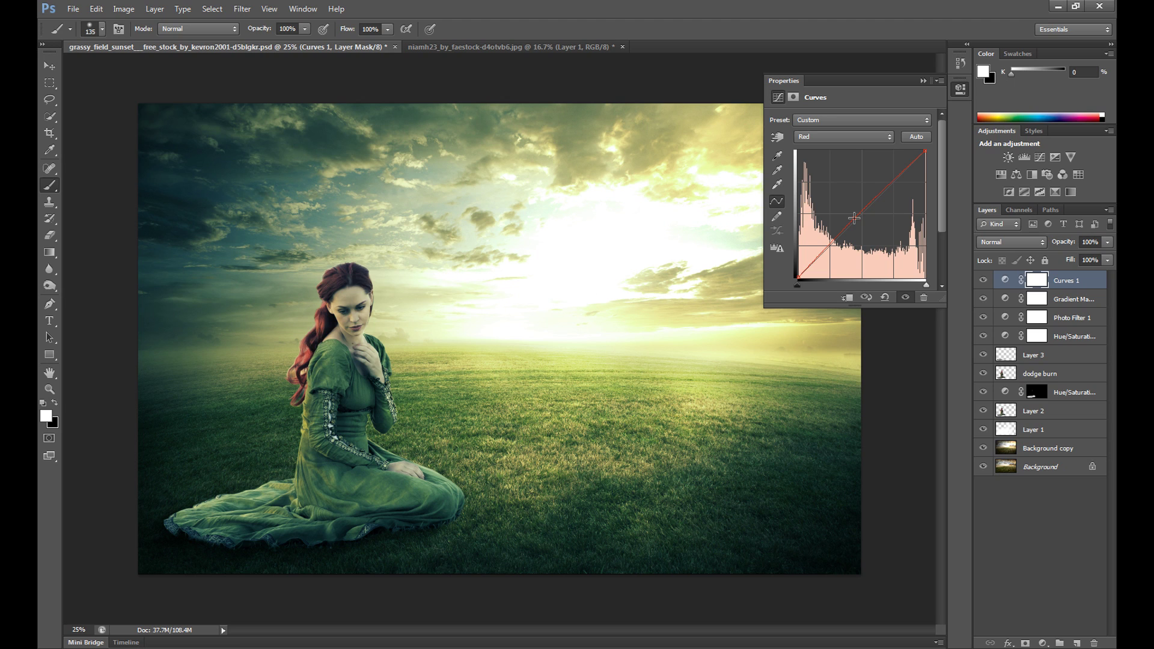
pyautogui.click(848, 138)
pyautogui.click(835, 168)
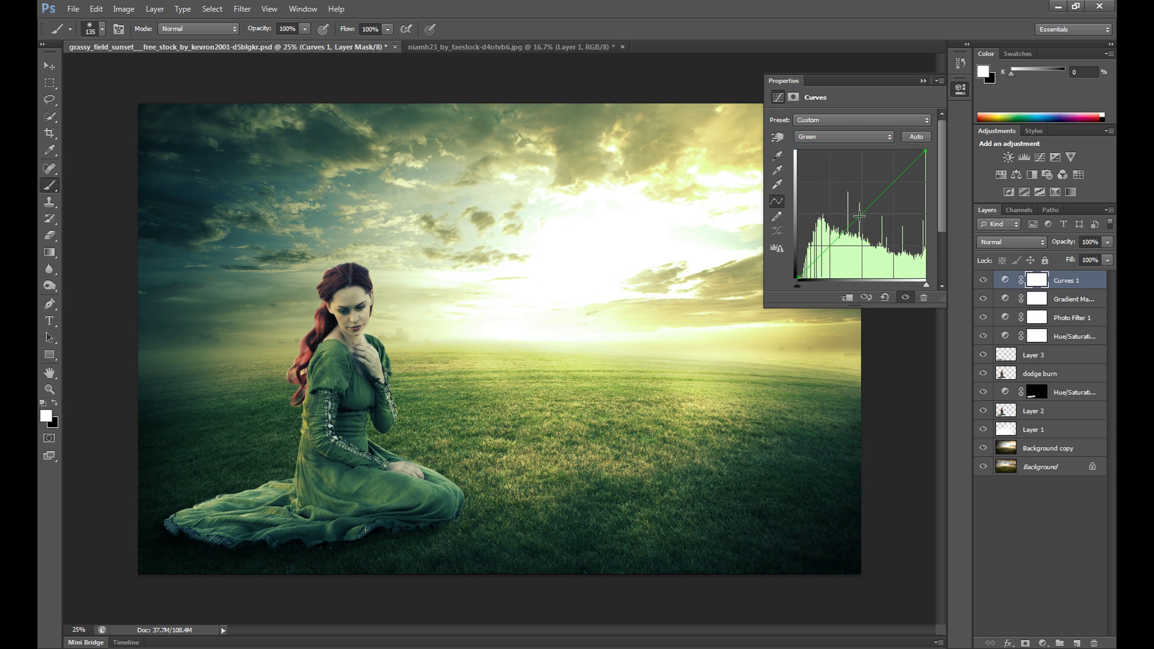
pyautogui.moveTo(858, 218); pyautogui.dragTo(857, 214)
pyautogui.click(923, 81)
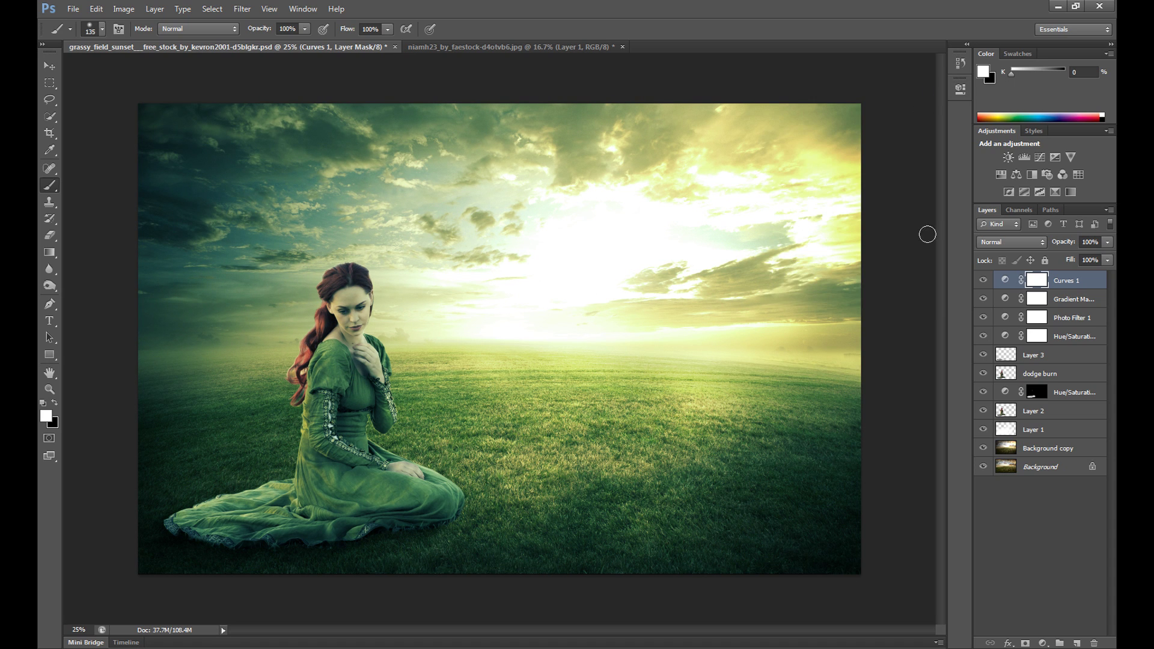
pyautogui.click(983, 280)
pyautogui.click(983, 280)
# Step: Add a Gradient Map adjustment layer using the Sepia-Cyan gradient preset
pyautogui.click(1043, 643)
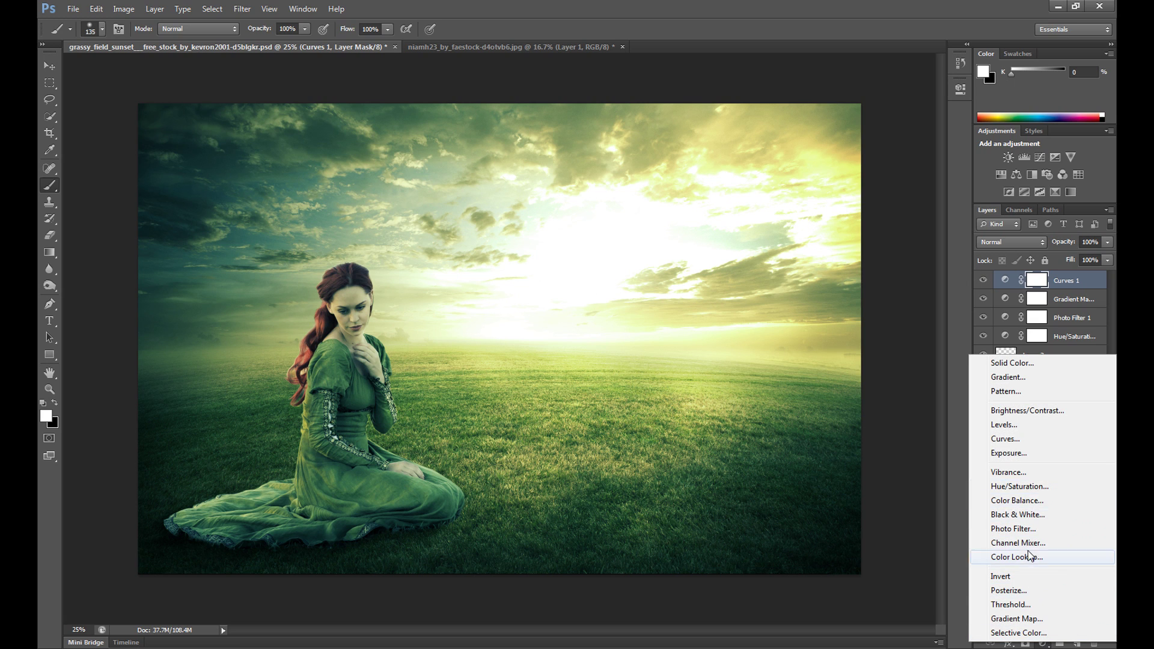
pyautogui.click(1031, 618)
pyautogui.click(812, 129)
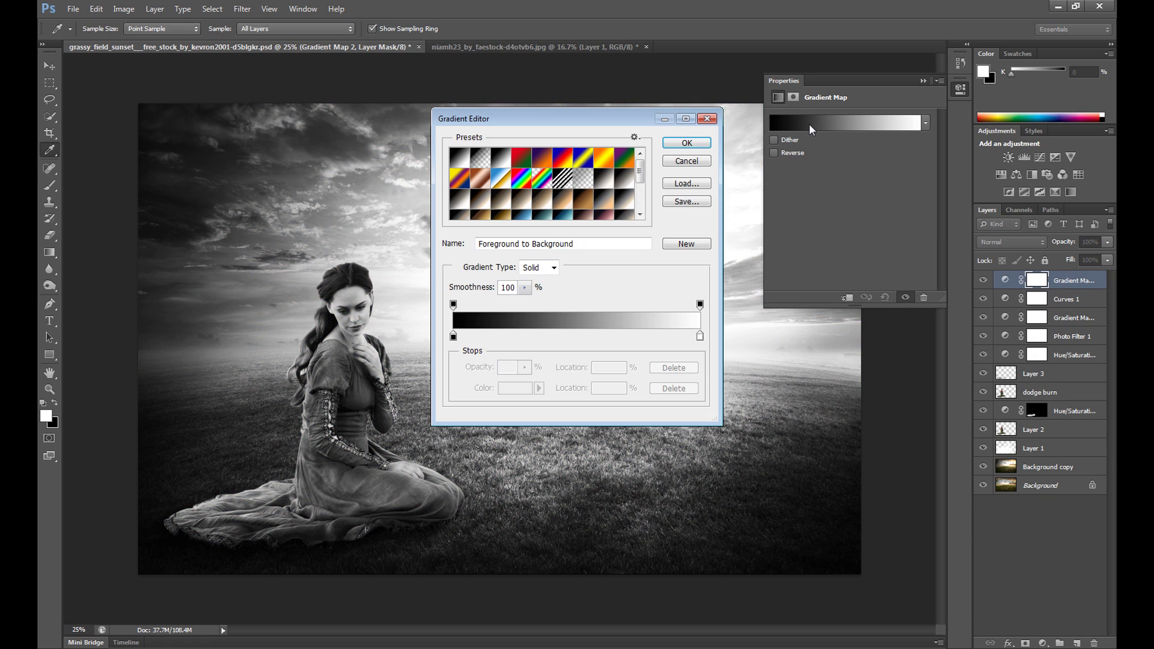
pyautogui.scroll(-5, 642, 178)
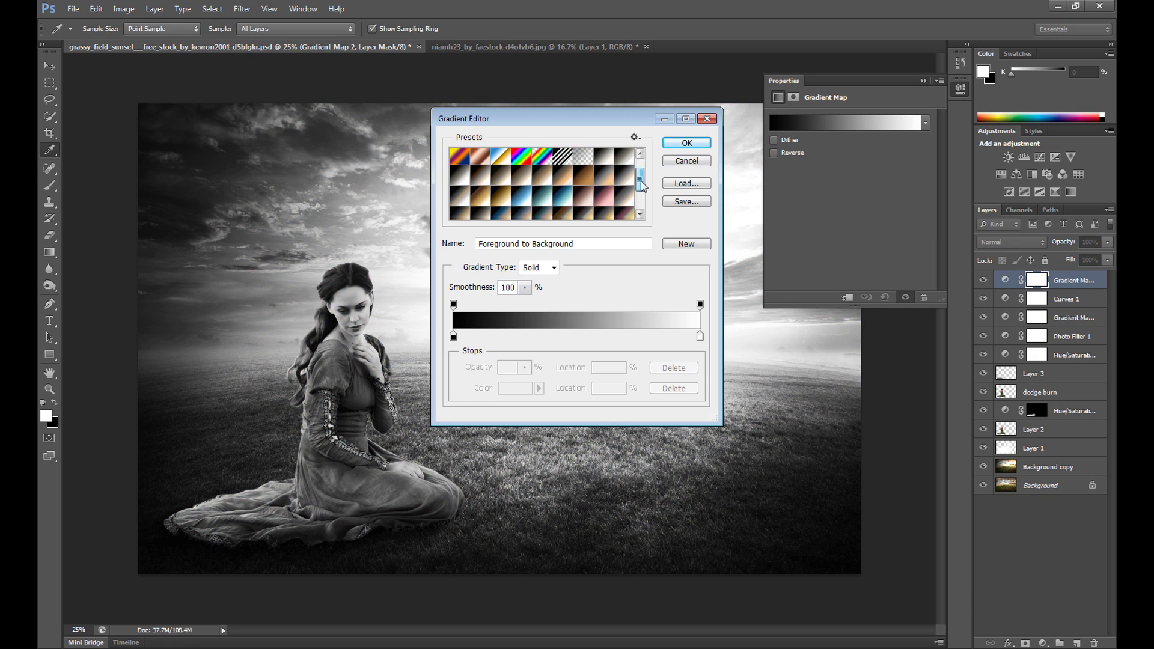
pyautogui.click(524, 192)
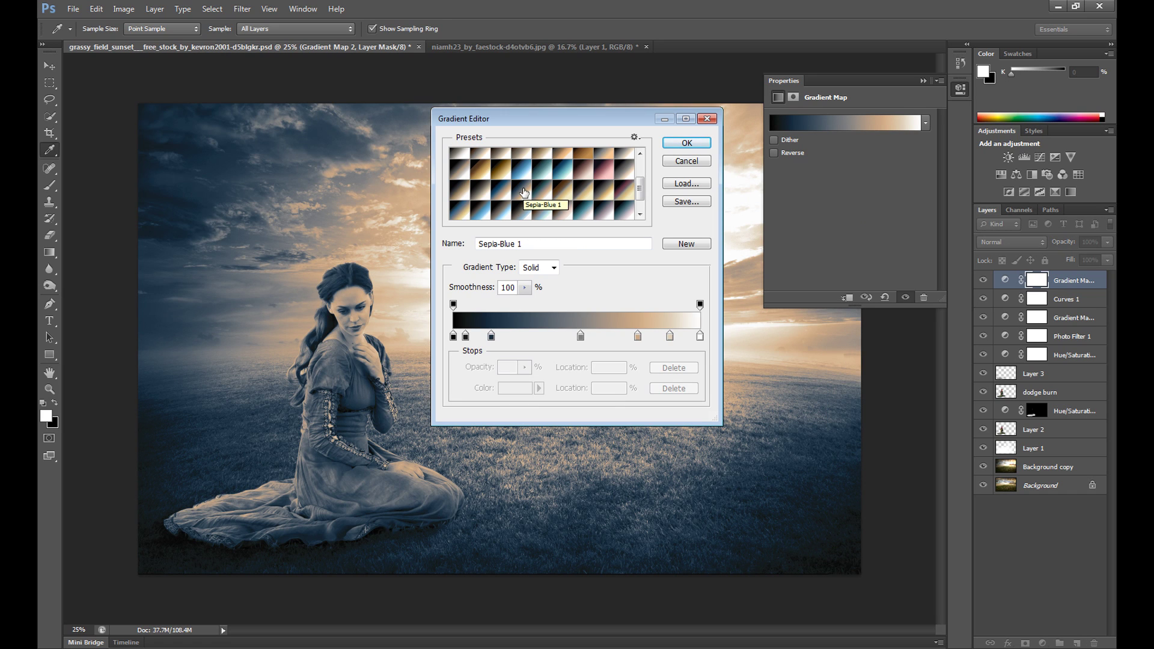
pyautogui.click(505, 193)
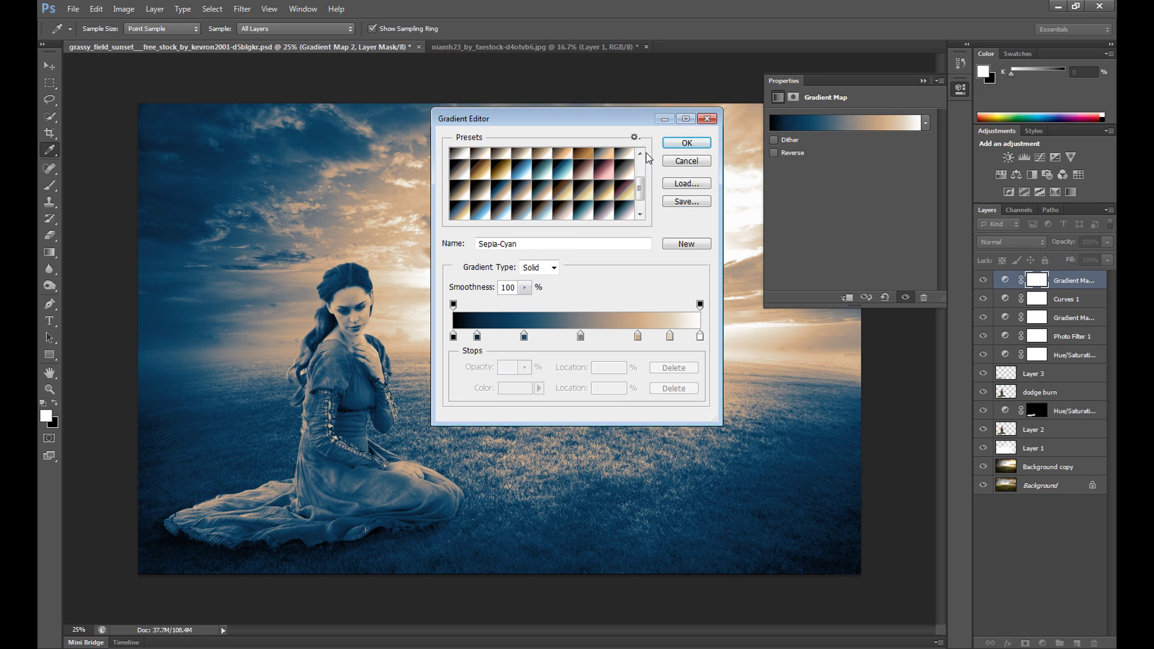
pyautogui.click(686, 142)
pyautogui.click(923, 80)
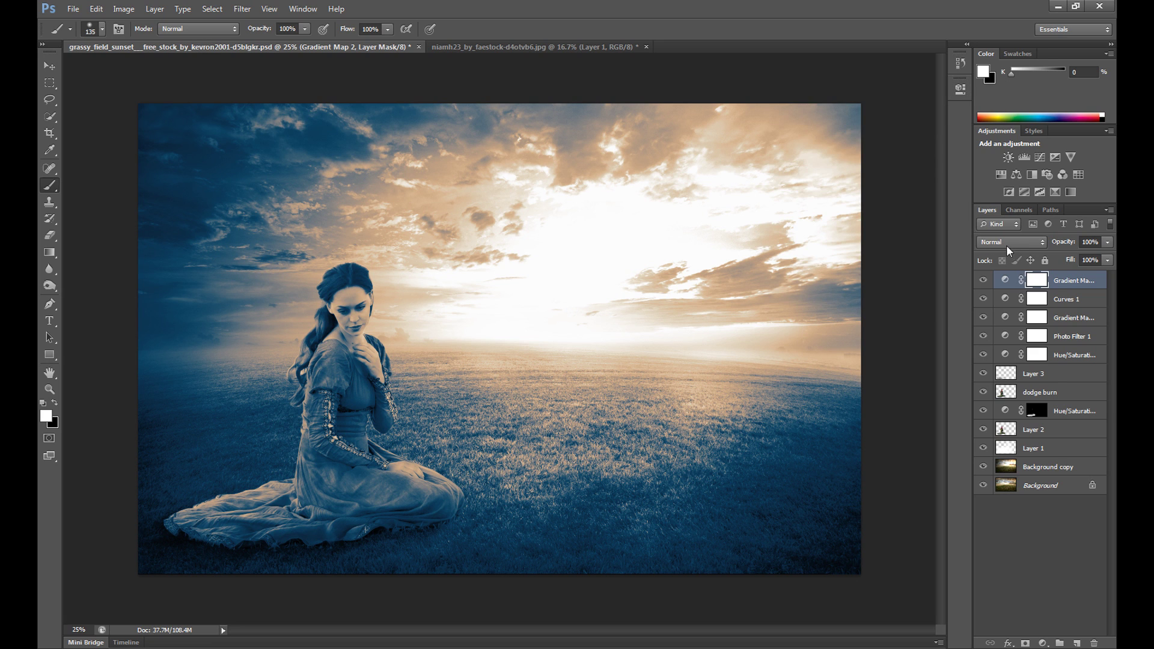
# Step: Blend the gradient map layer with Lighten at 30% opacity
pyautogui.click(1008, 242)
pyautogui.click(1004, 350)
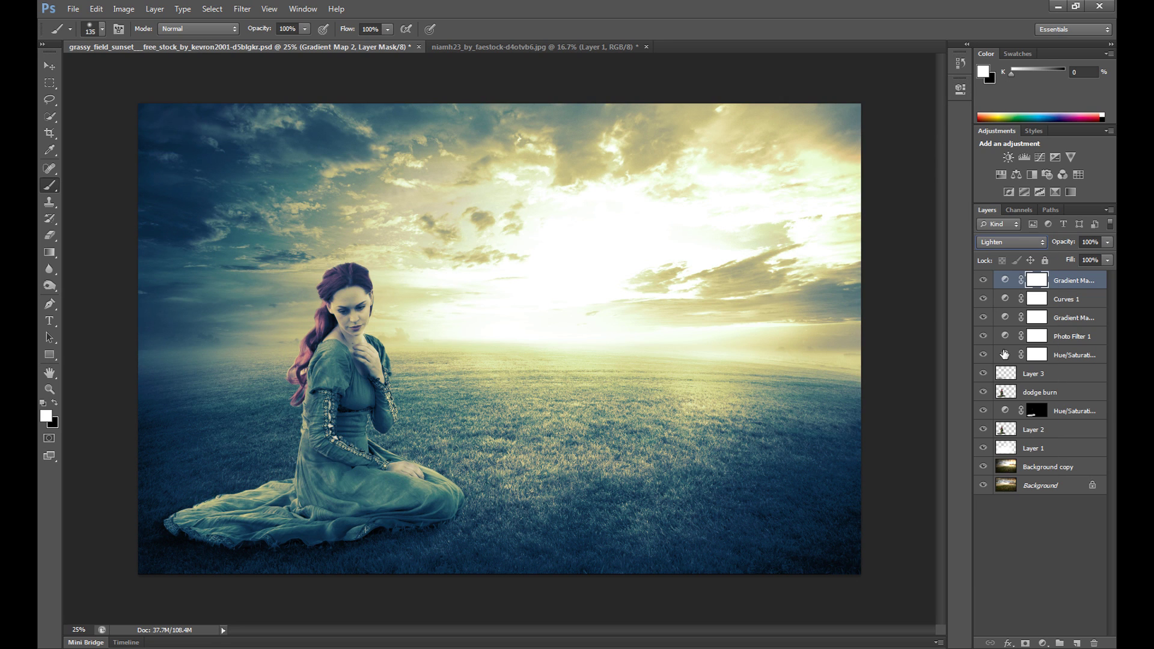
pyautogui.click(1090, 242)
pyautogui.write('30')
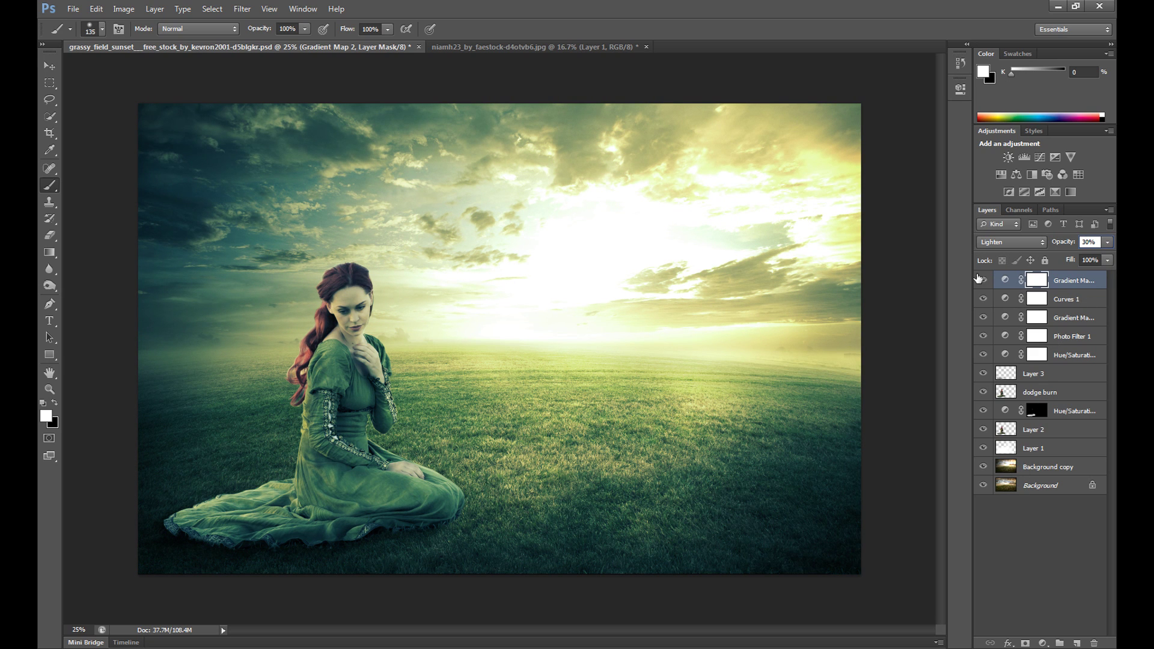
pyautogui.press('Return')
# Step: Lower the masked Hue/Saturation layer's opacity to 40%
pyautogui.click(1034, 416)
pyautogui.click(1088, 243)
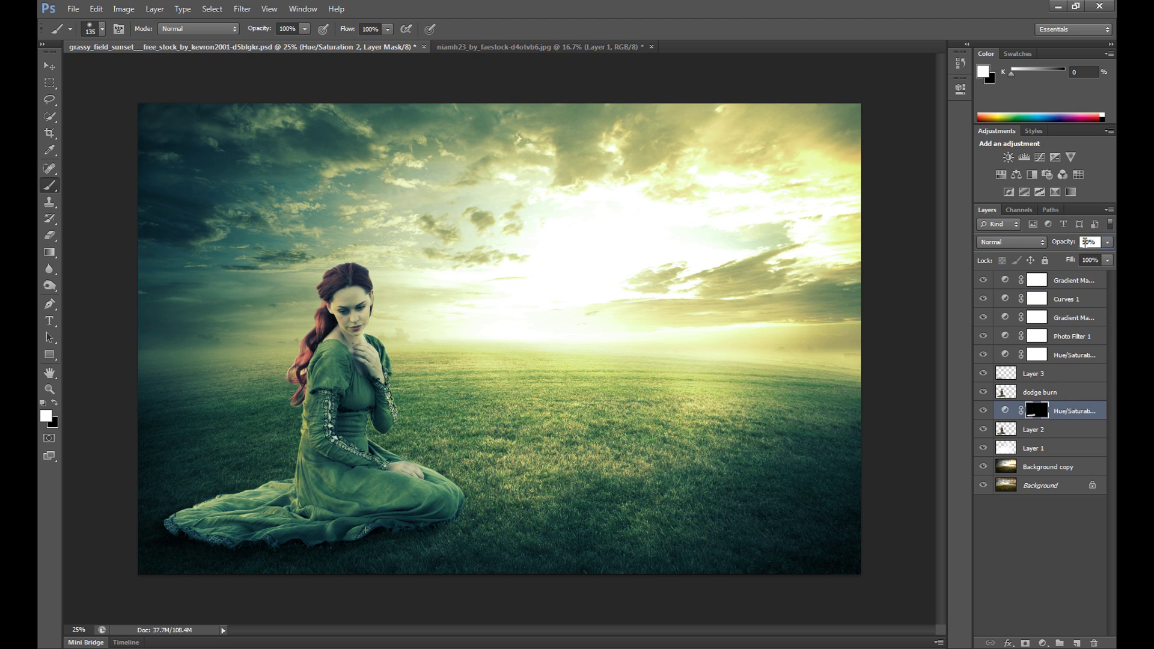
pyautogui.press('BackSpace')
pyautogui.write('4')
pyautogui.press('Return')
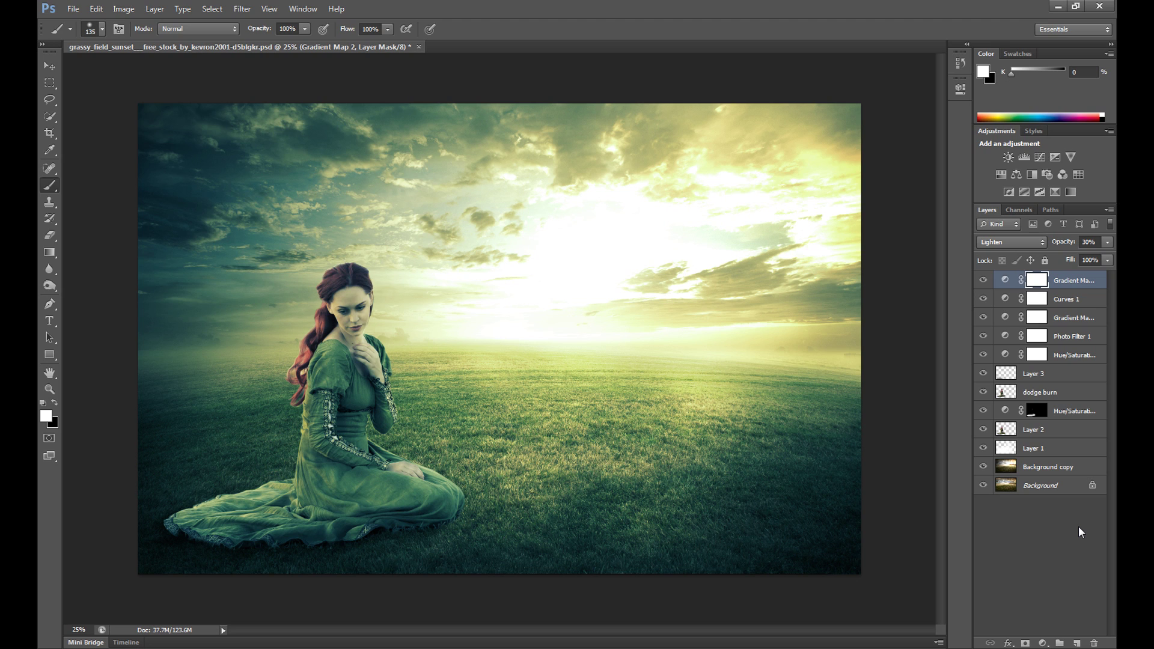
# Step: Add a Brightness/Contrast layer with Brightness -20 and Contrast 25
pyautogui.click(1043, 643)
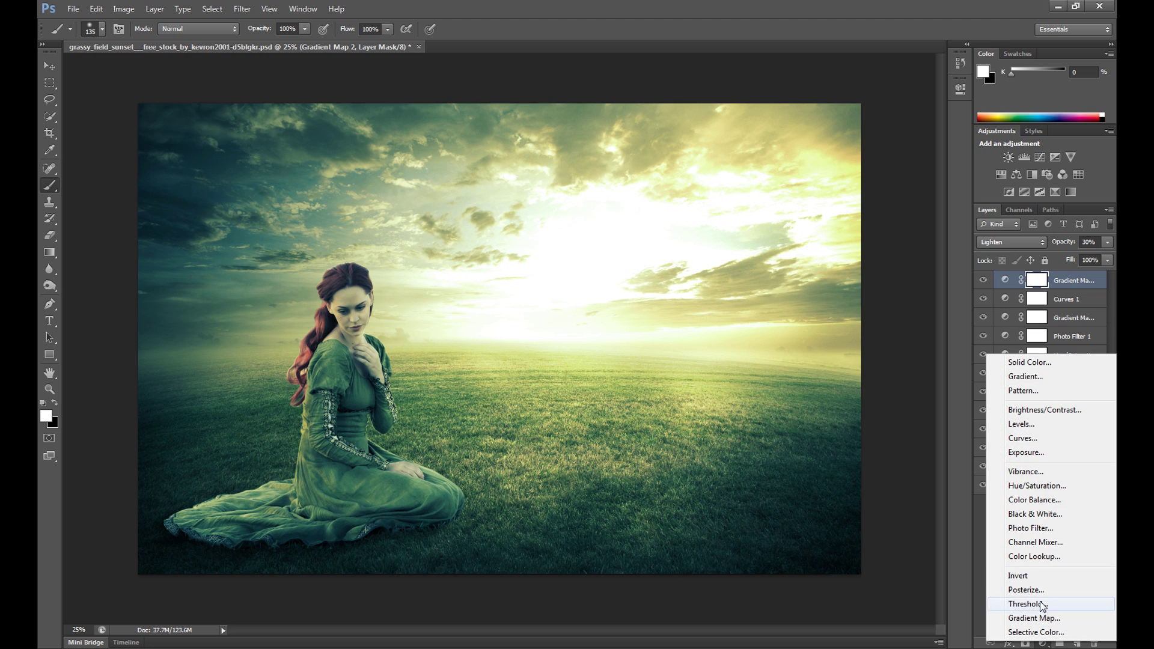
pyautogui.click(1047, 413)
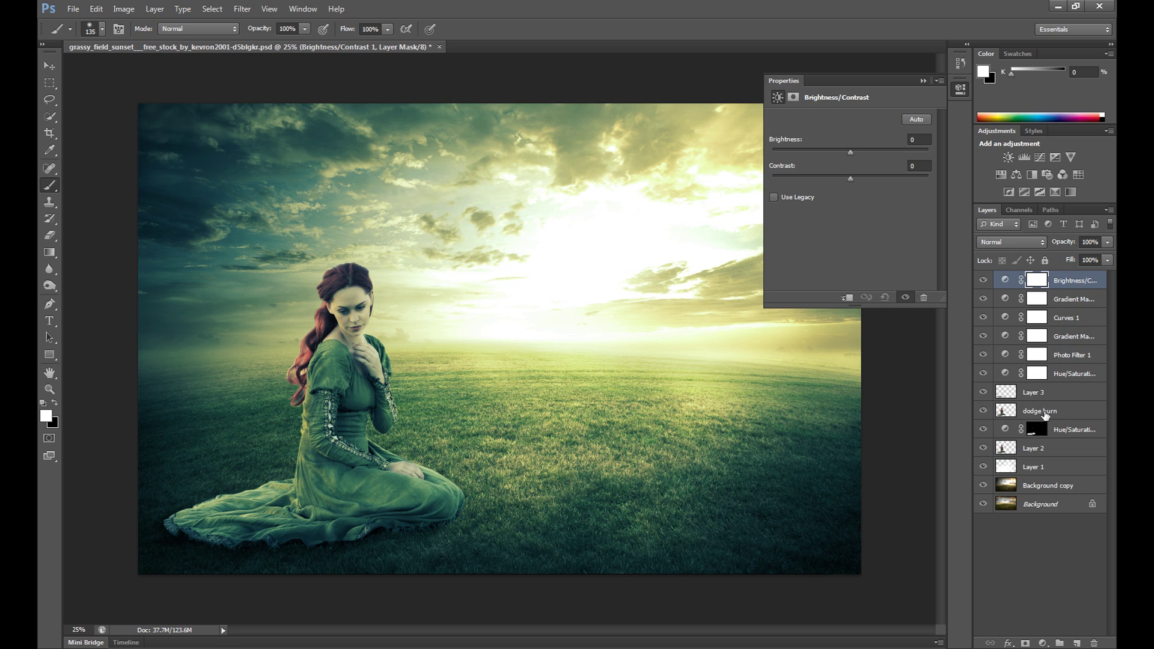
pyautogui.click(911, 140)
pyautogui.write('-20')
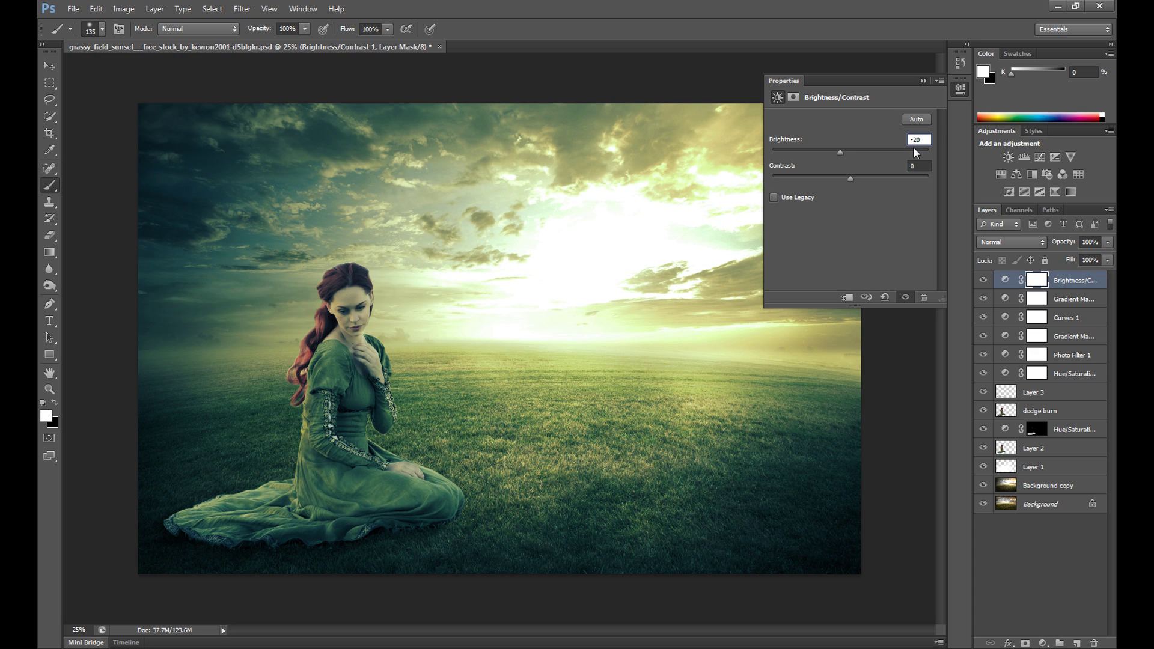
pyautogui.click(913, 165)
pyautogui.write('25')
pyautogui.click(922, 81)
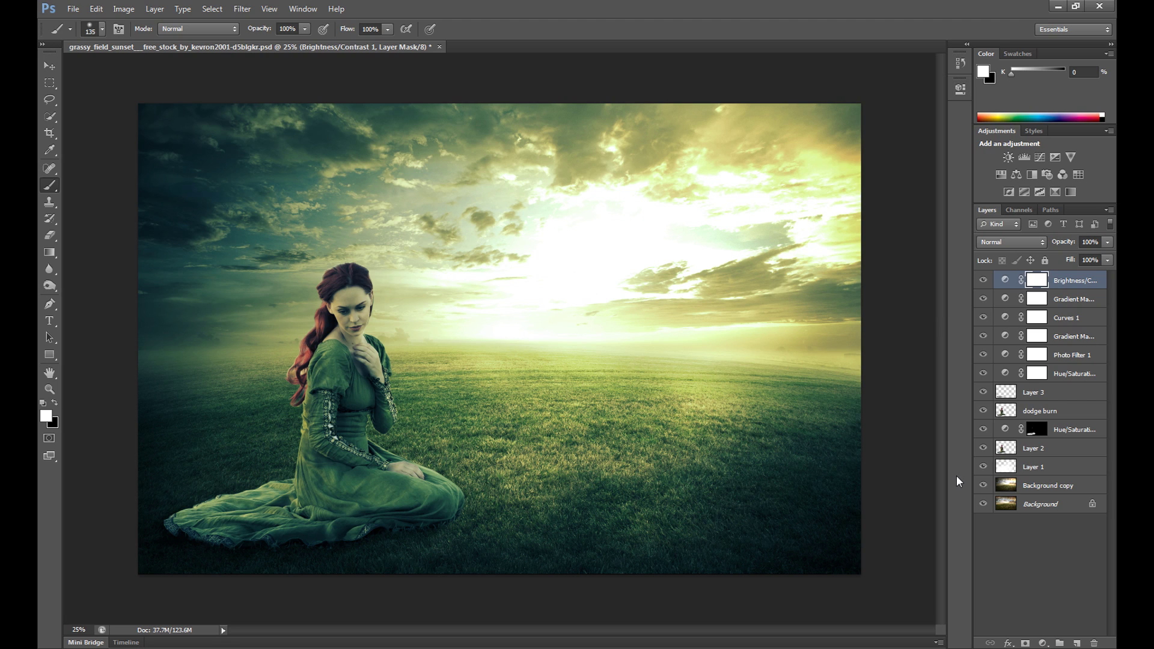